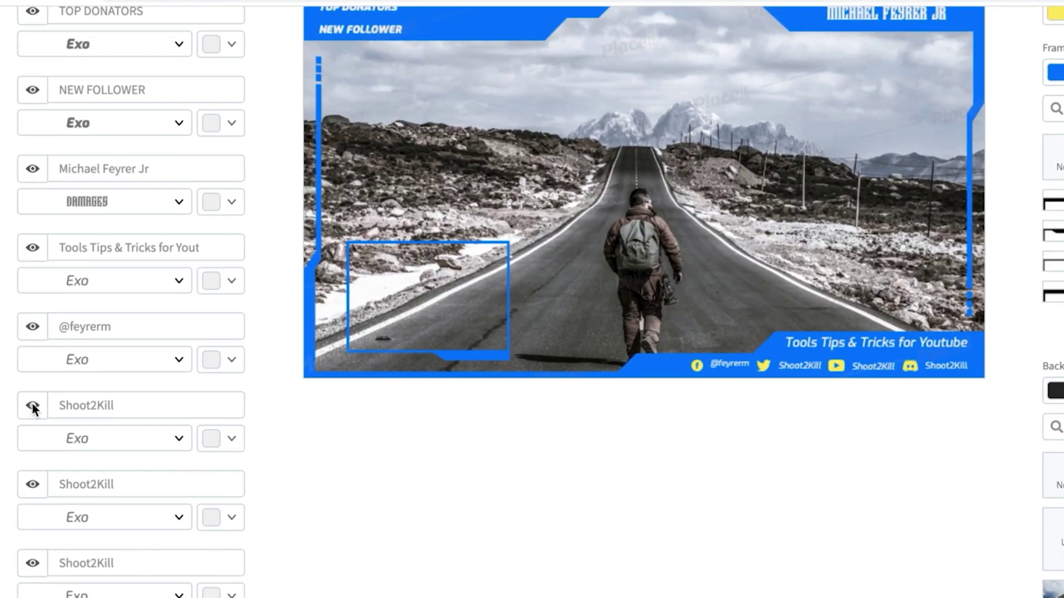
pyautogui.press('Delete')
pyautogui.press('Delete')
pyautogui.press('Delete')
pyautogui.press('Delete')
pyautogui.press('Delete')
pyautogui.press('Delete')
pyautogui.press('Delete')
pyautogui.press('Delete')
pyautogui.press('Delete')
pyautogui.press('Delete')
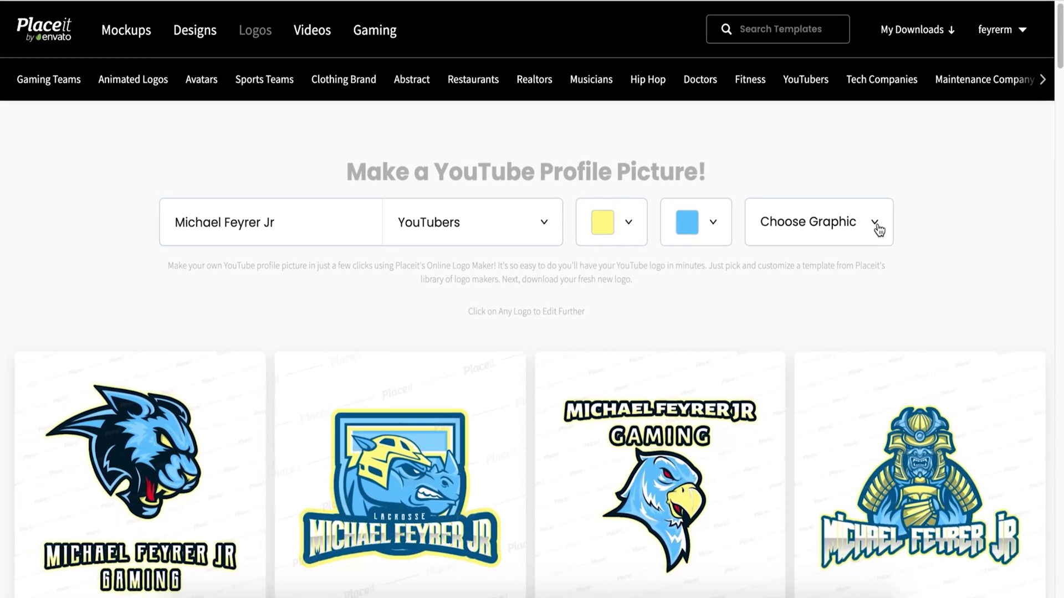
# - Explore the logo maker's graphic and colour options and browse the font library
pyautogui.click(875, 224)
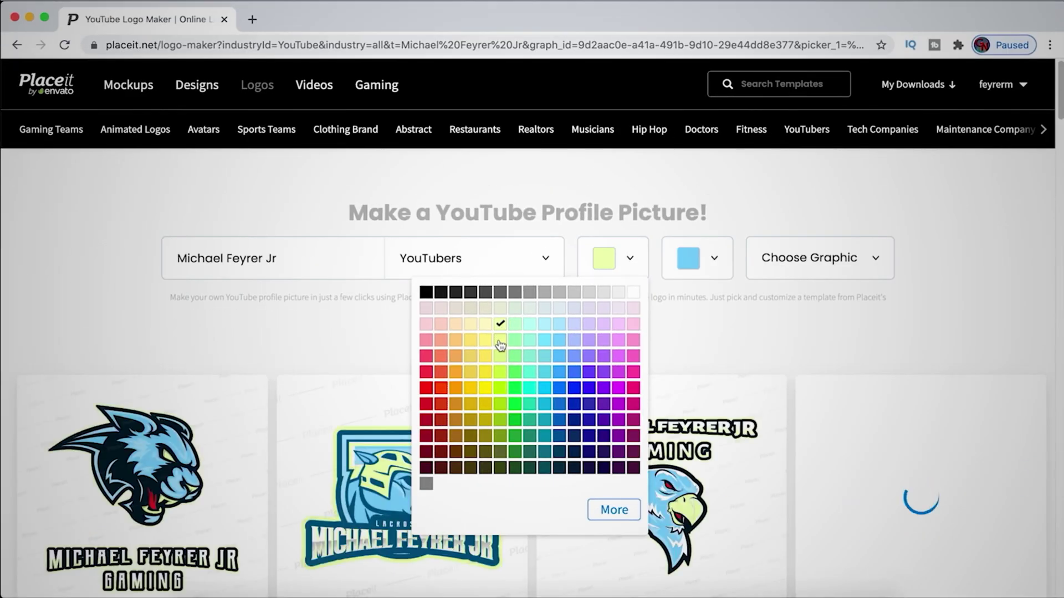
pyautogui.click(644, 267)
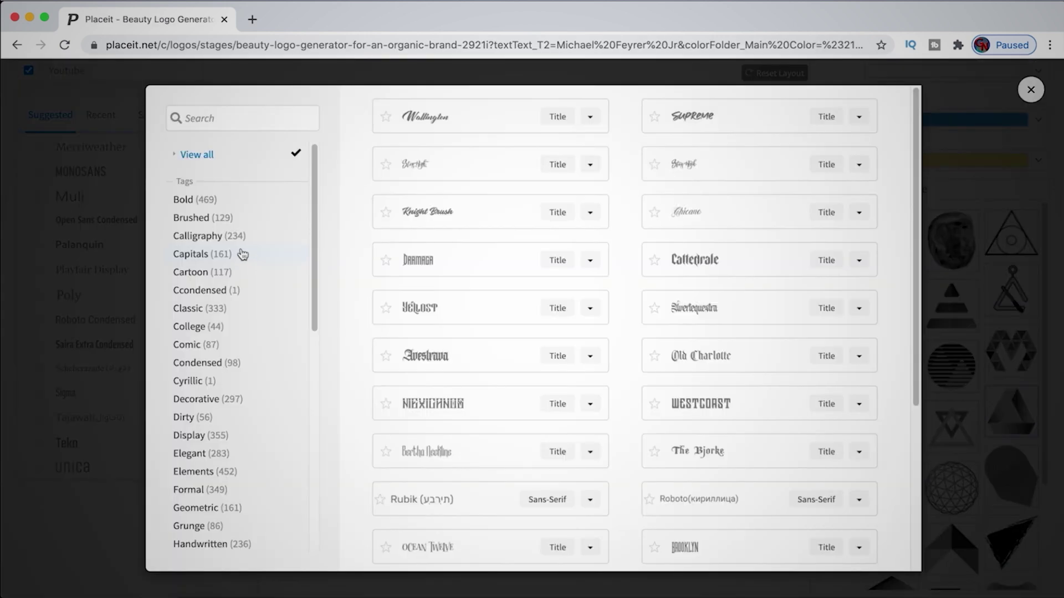
pyautogui.moveTo(914, 161); pyautogui.dragTo(914, 225)
pyautogui.moveTo(540, 235); pyautogui.dragTo(533, 258)
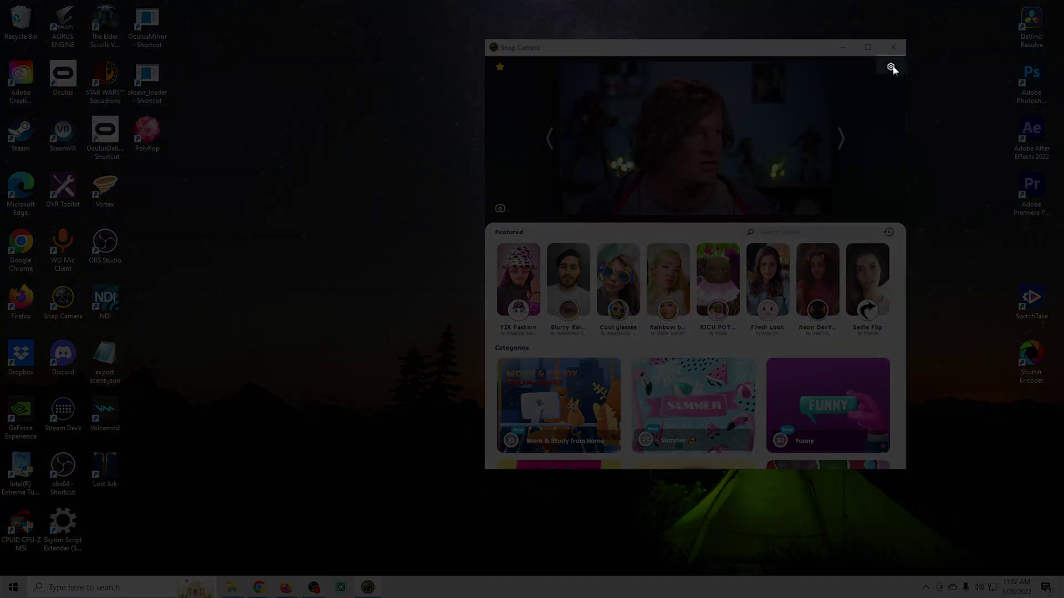
# - Configure Snap Camera to use the Cam Link camera and Digital Audio Interface (4- Cam Link) microphone, with running on system startup off
pyautogui.click(891, 67)
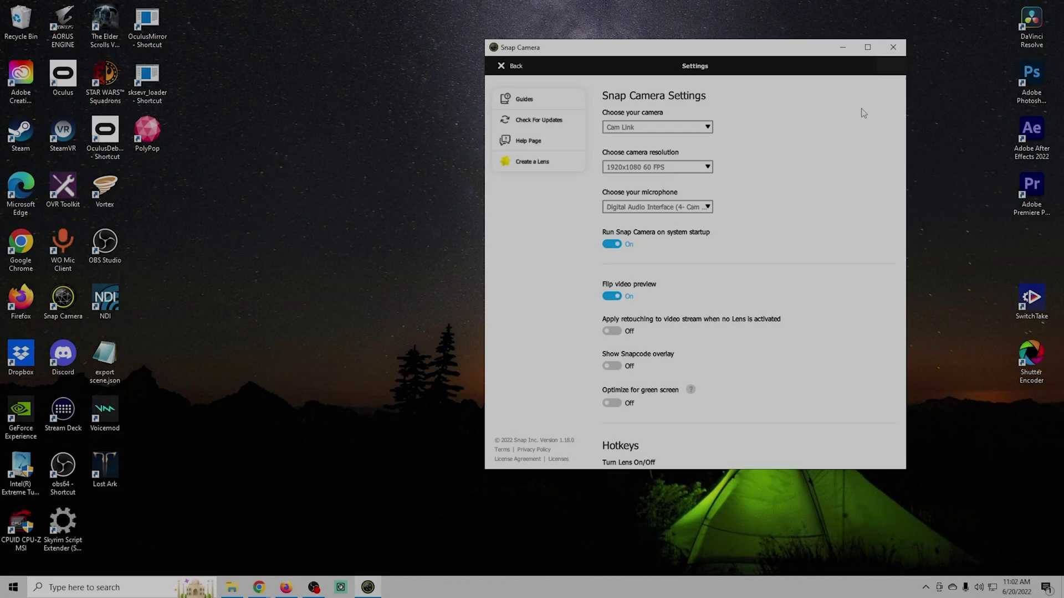
pyautogui.click(687, 129)
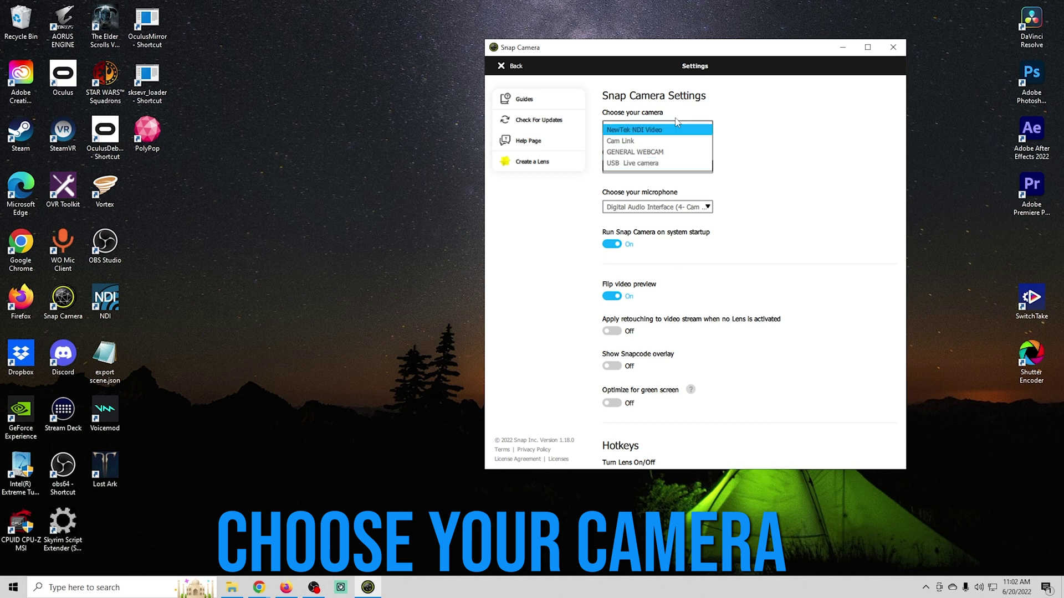
pyautogui.click(687, 141)
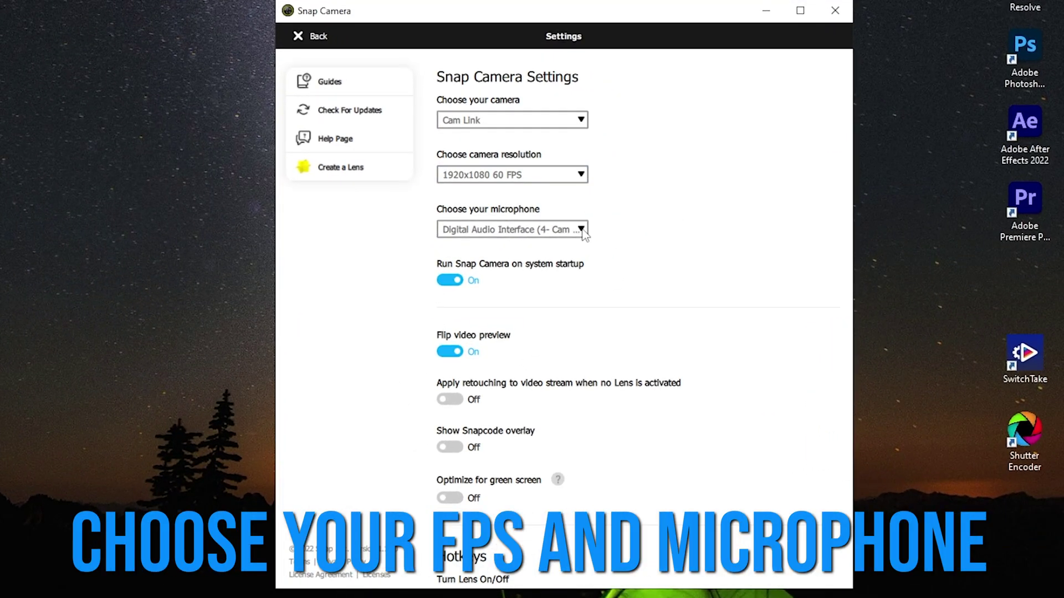
pyautogui.click(581, 230)
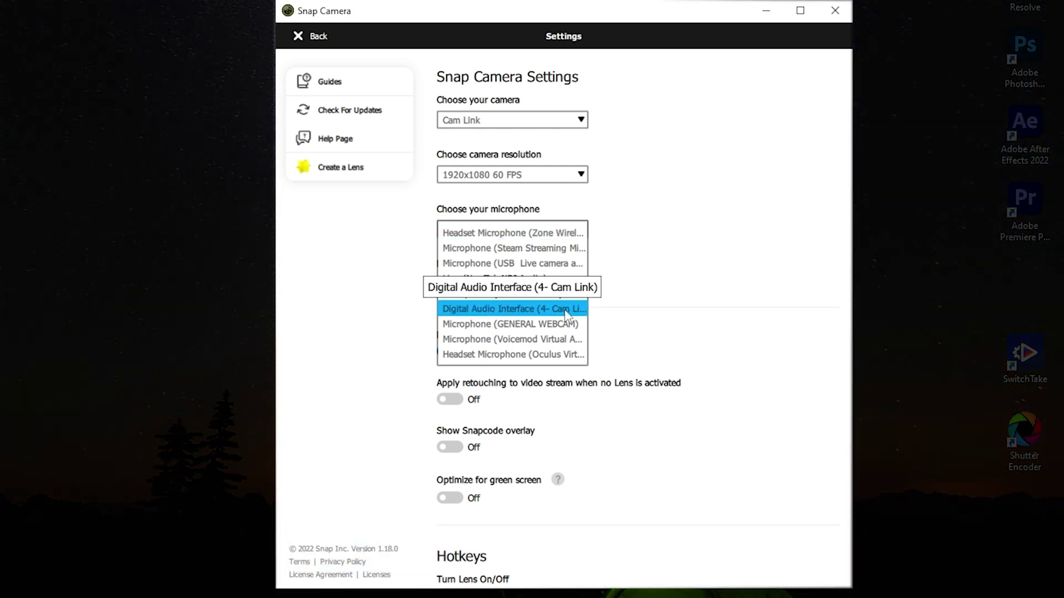
pyautogui.click(567, 310)
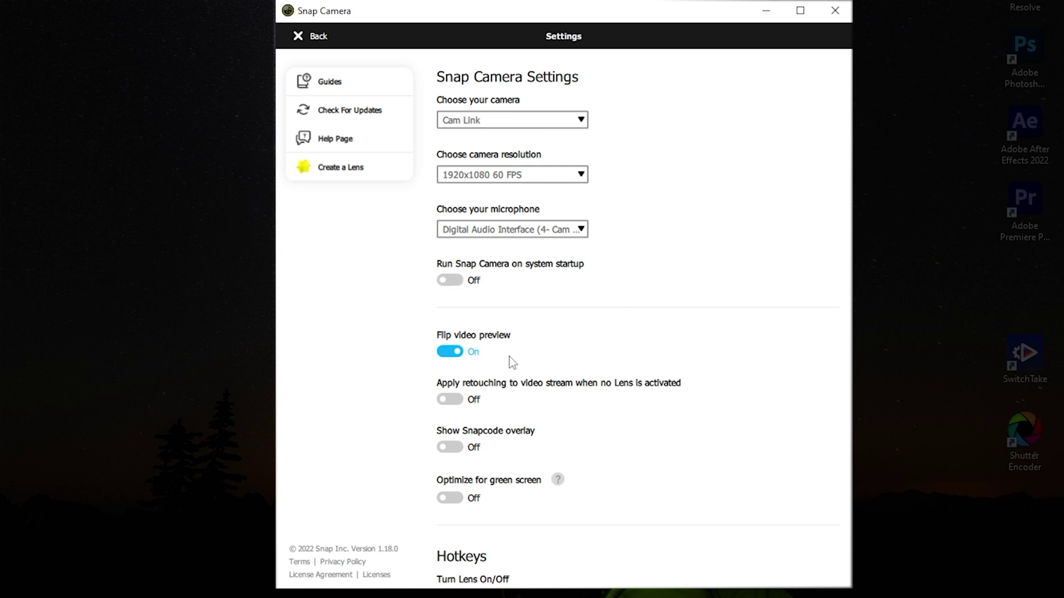
# - Assign Shift + ` as the Trigger Lens Effect hotkey, save it, and return to the lens gallery
pyautogui.scroll(-1, 509, 357)
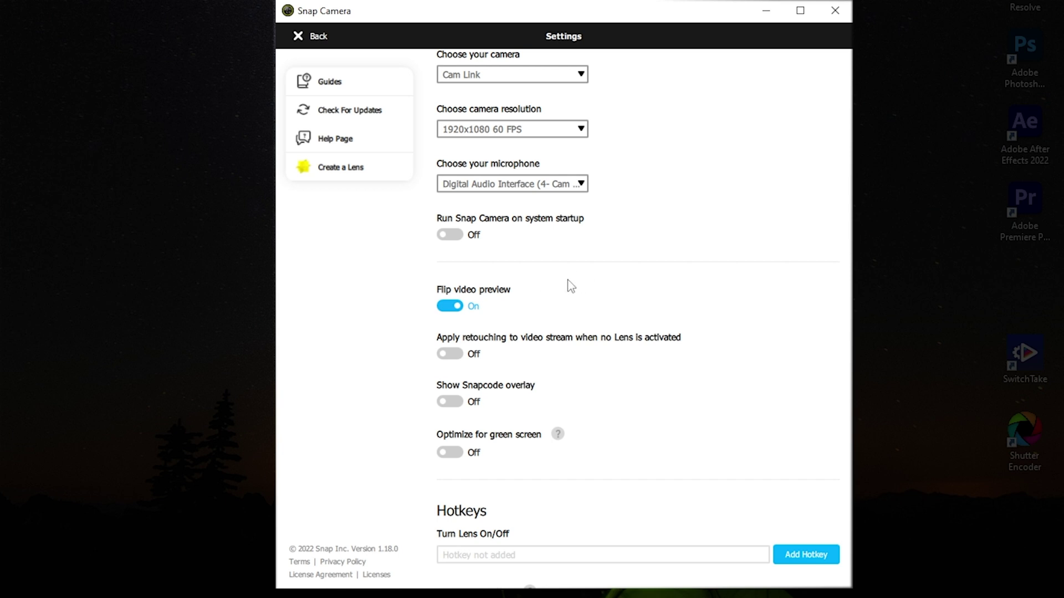
pyautogui.scroll(-1, 399, 343)
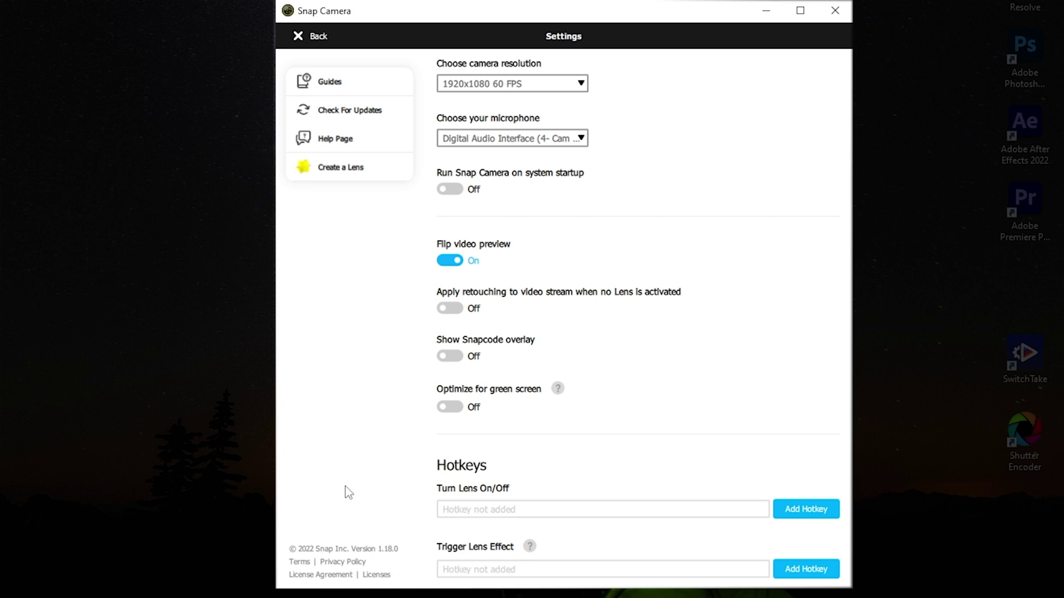
pyautogui.click(493, 569)
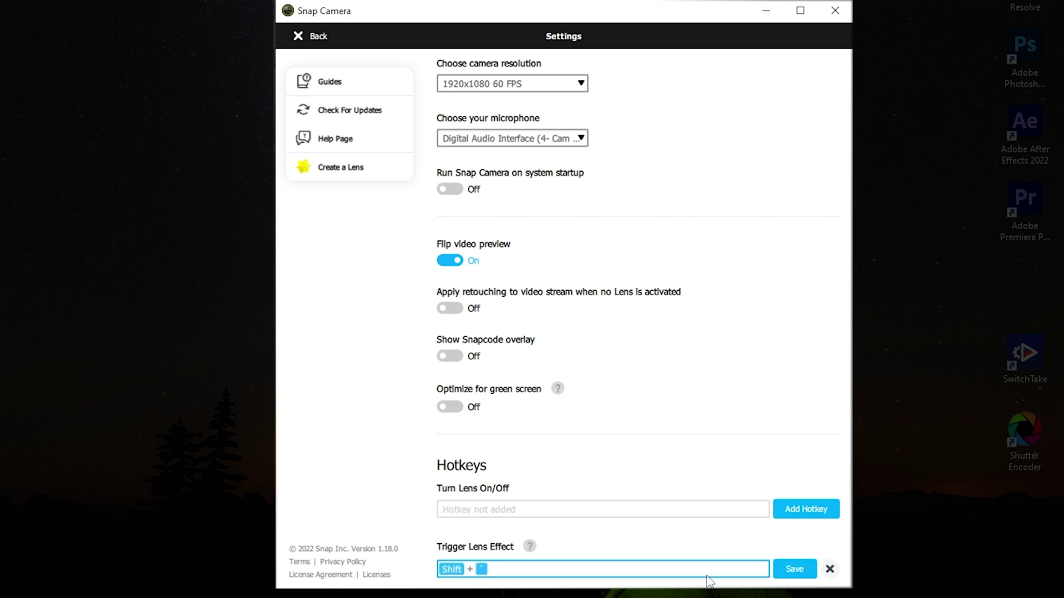
pyautogui.click(792, 571)
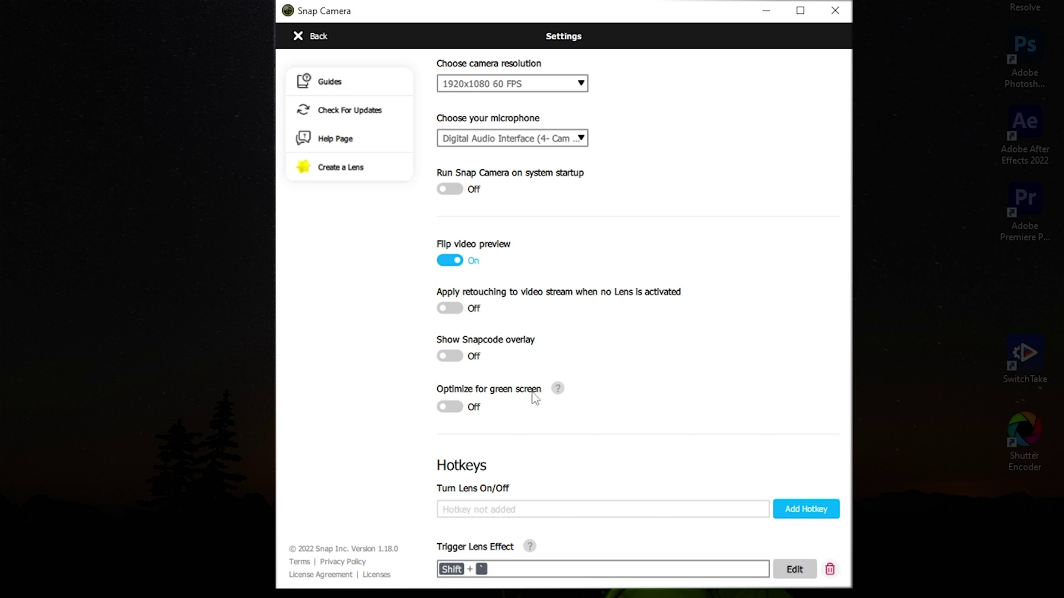
pyautogui.scroll(3, 534, 397)
pyautogui.scroll(-5, 534, 382)
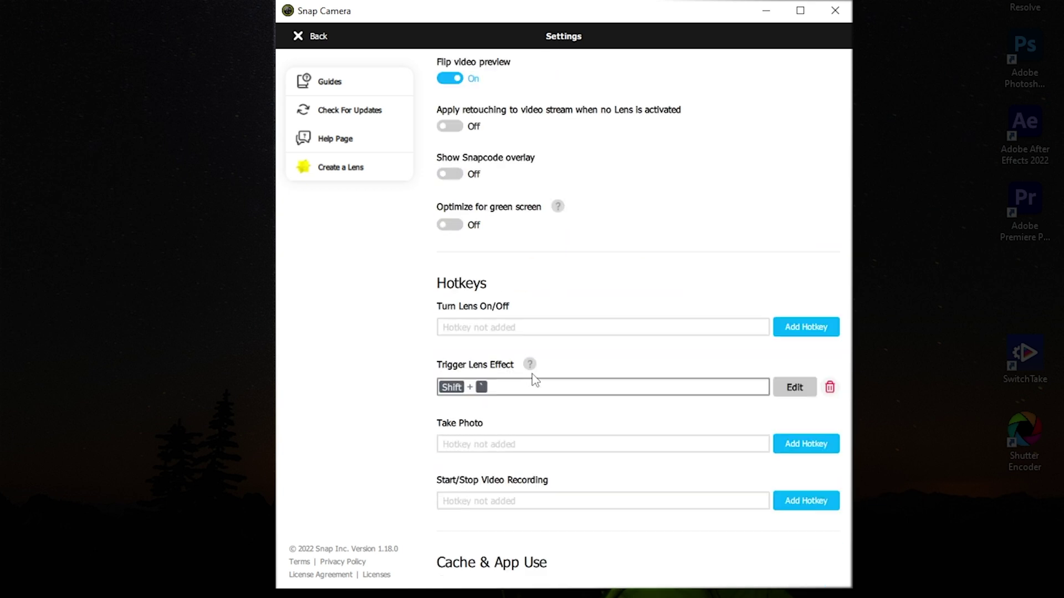
pyautogui.scroll(2, 533, 380)
pyautogui.scroll(3, 533, 377)
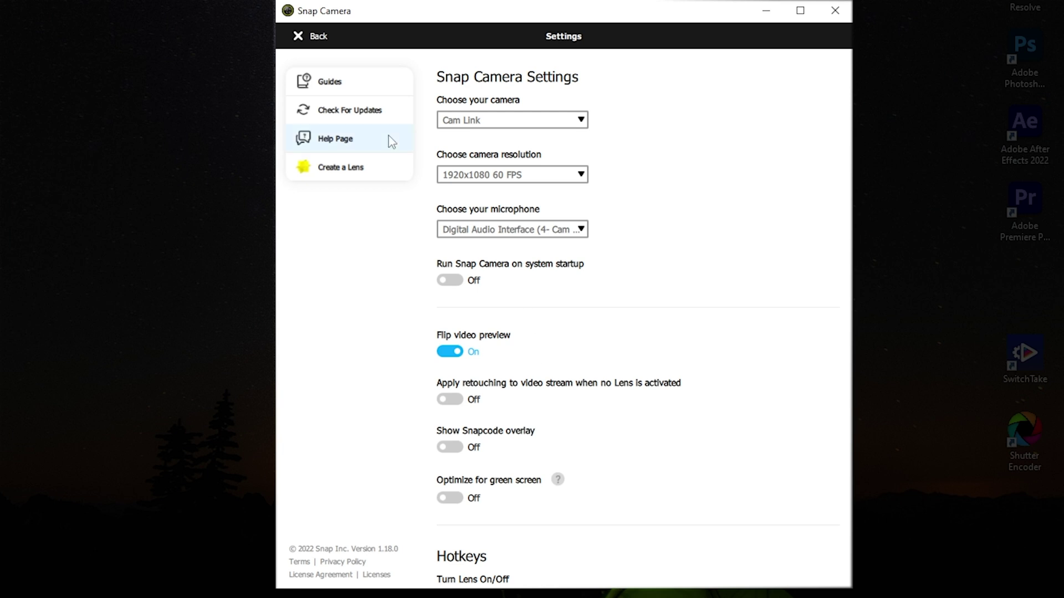
pyautogui.click(301, 37)
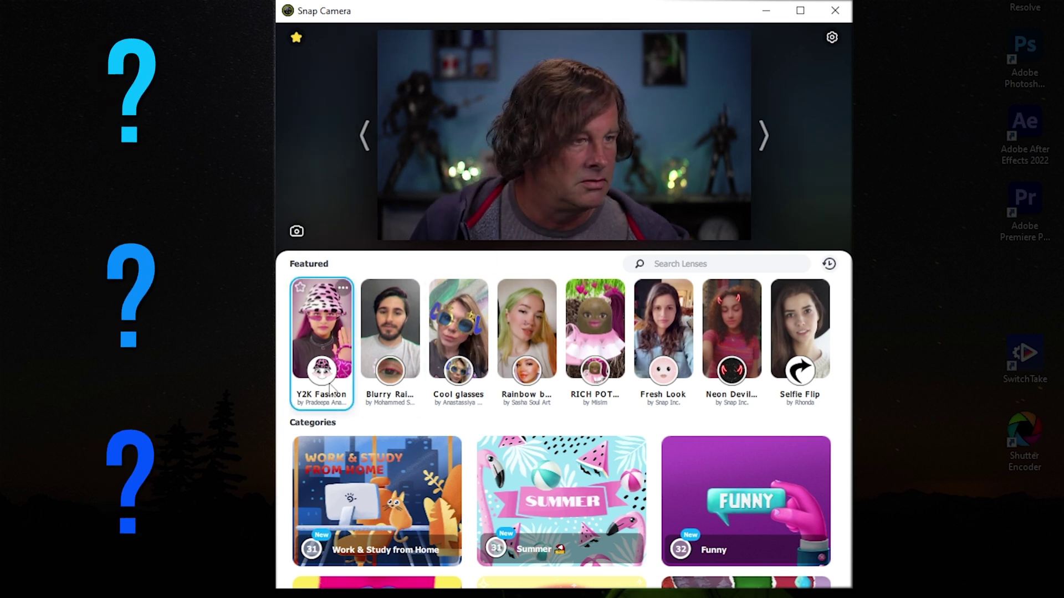
# - Try the featured Neon Devil and Fresh Look lenses on the camera preview, turning each one off again
pyautogui.click(730, 345)
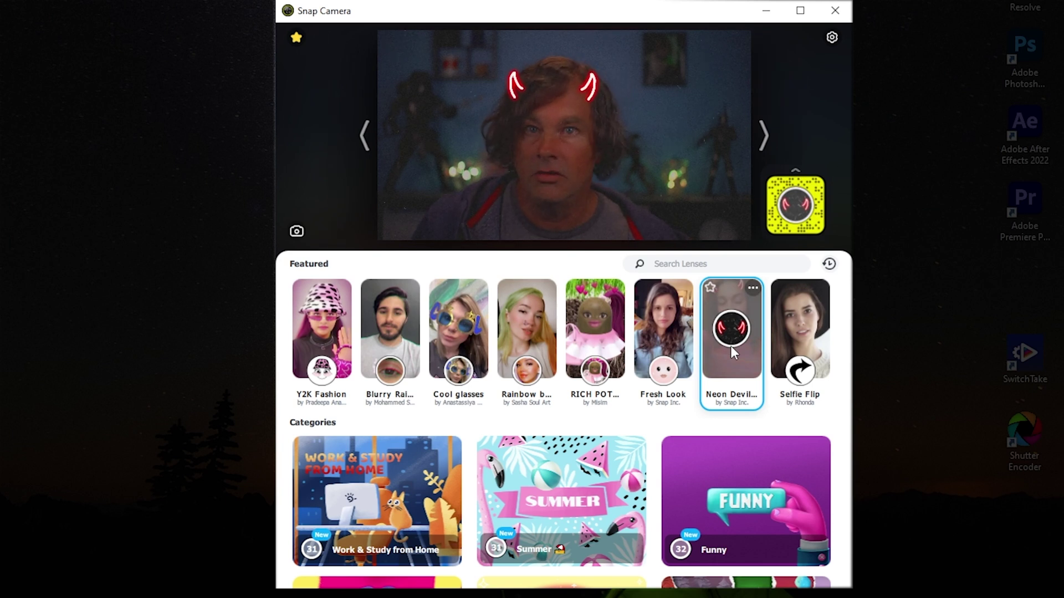
pyautogui.click(730, 346)
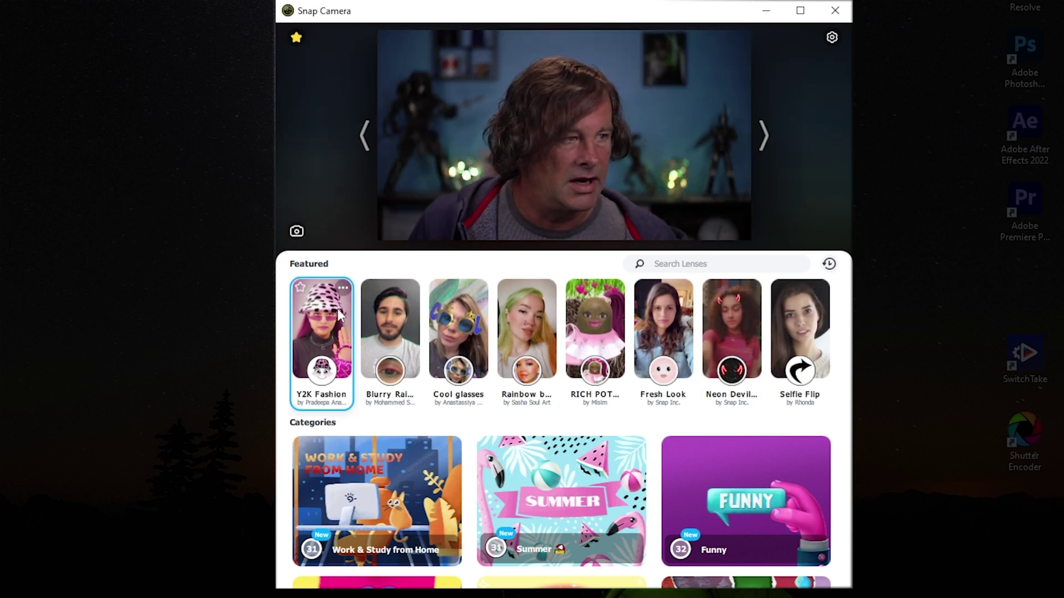
pyautogui.click(661, 340)
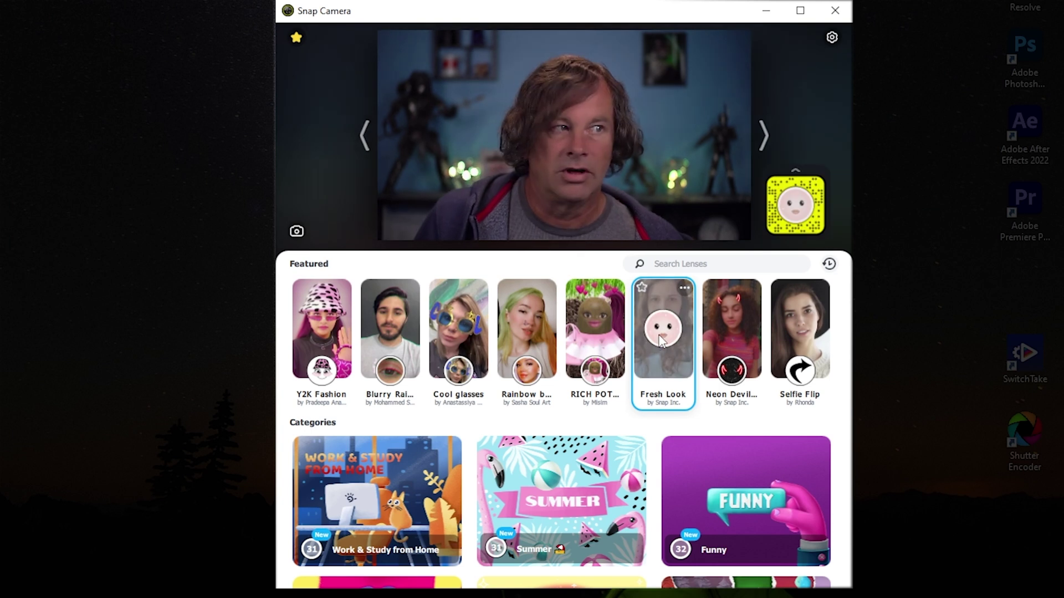
pyautogui.click(659, 336)
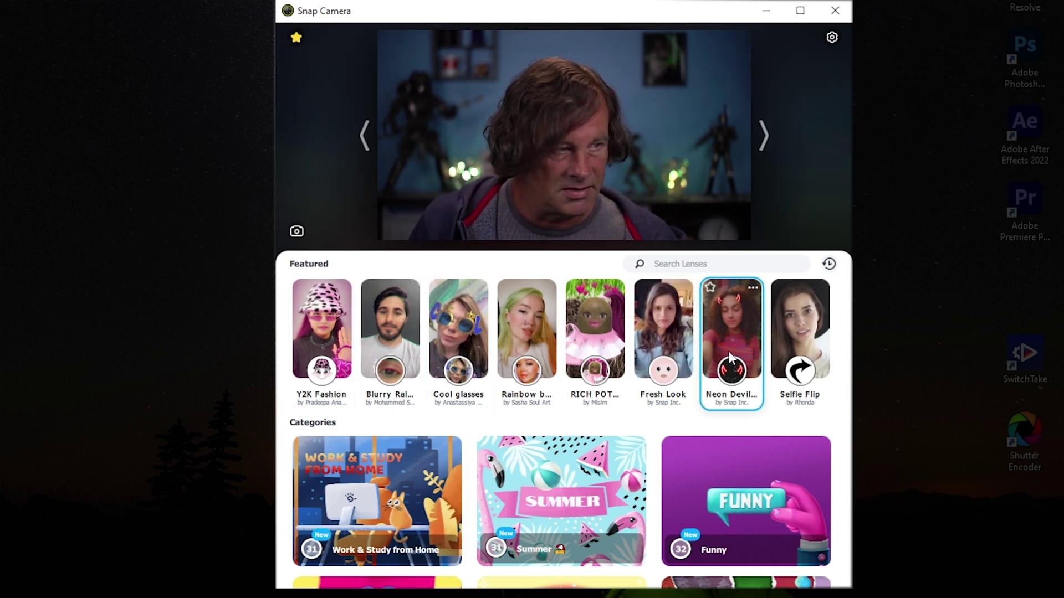
# - Open the Work & Study from Home category and try its Cat On Head and Summer H... lenses, turning each off again
pyautogui.scroll(-1, 526, 360)
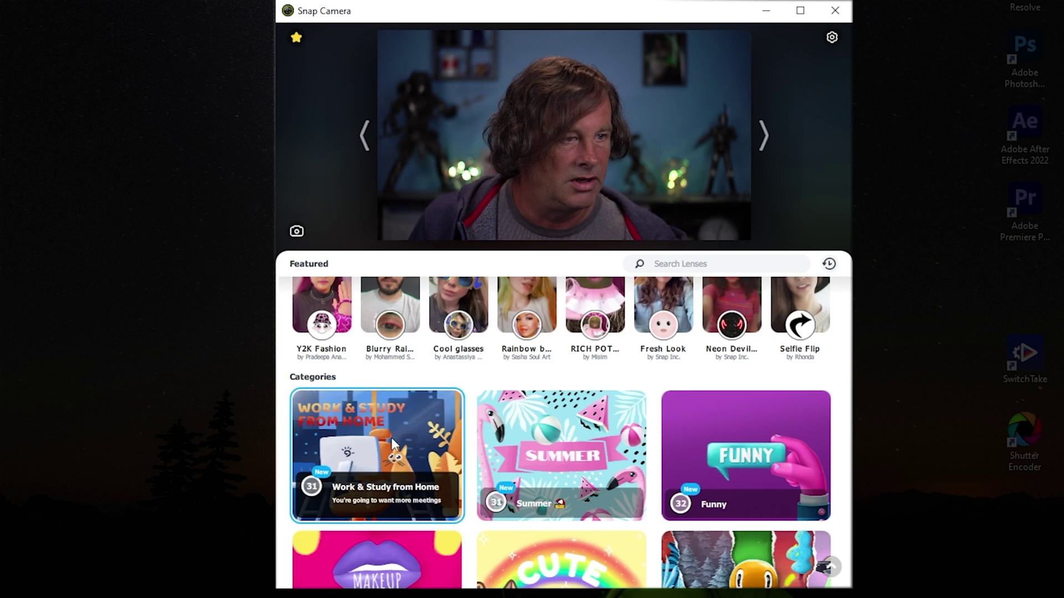
pyautogui.click(451, 474)
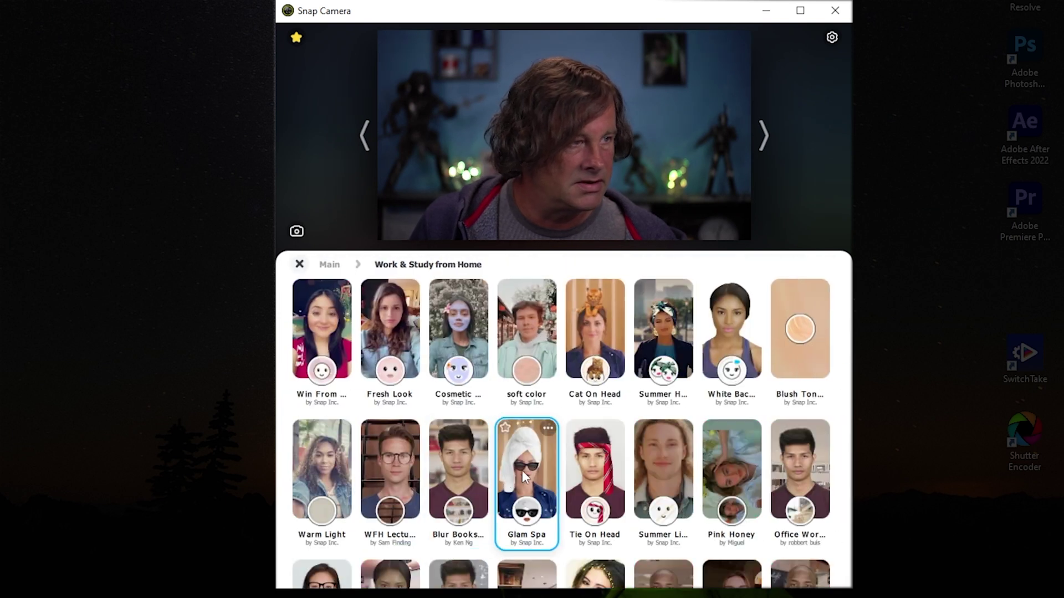
pyautogui.click(596, 342)
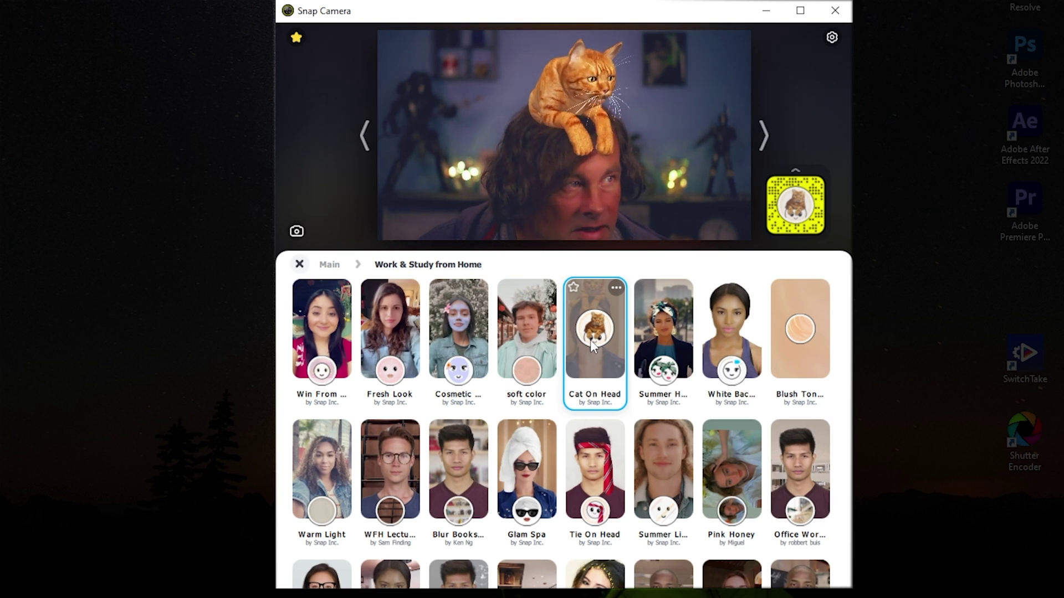
pyautogui.click(590, 340)
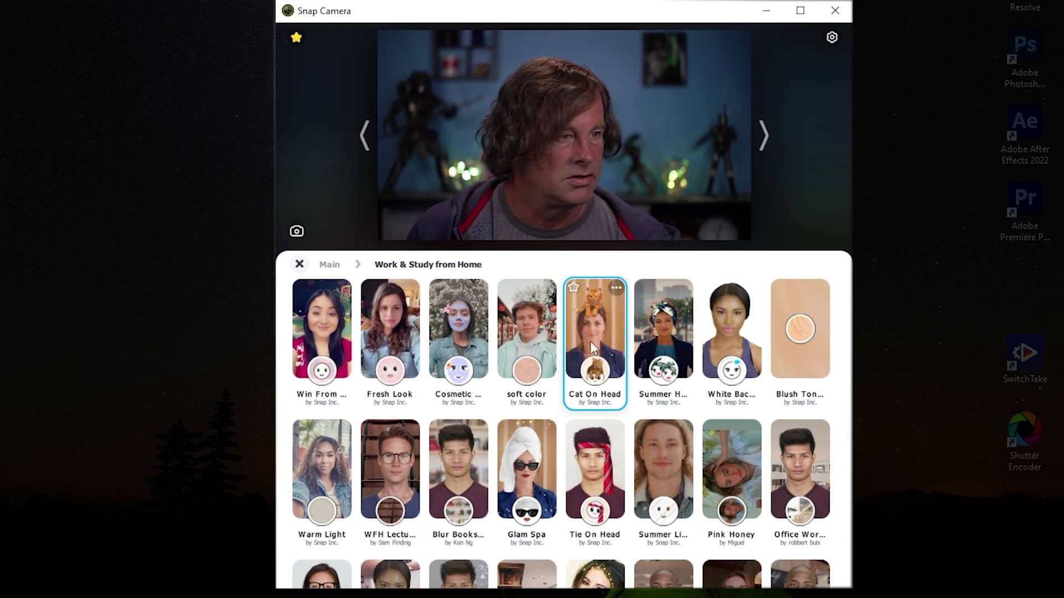
pyautogui.click(654, 341)
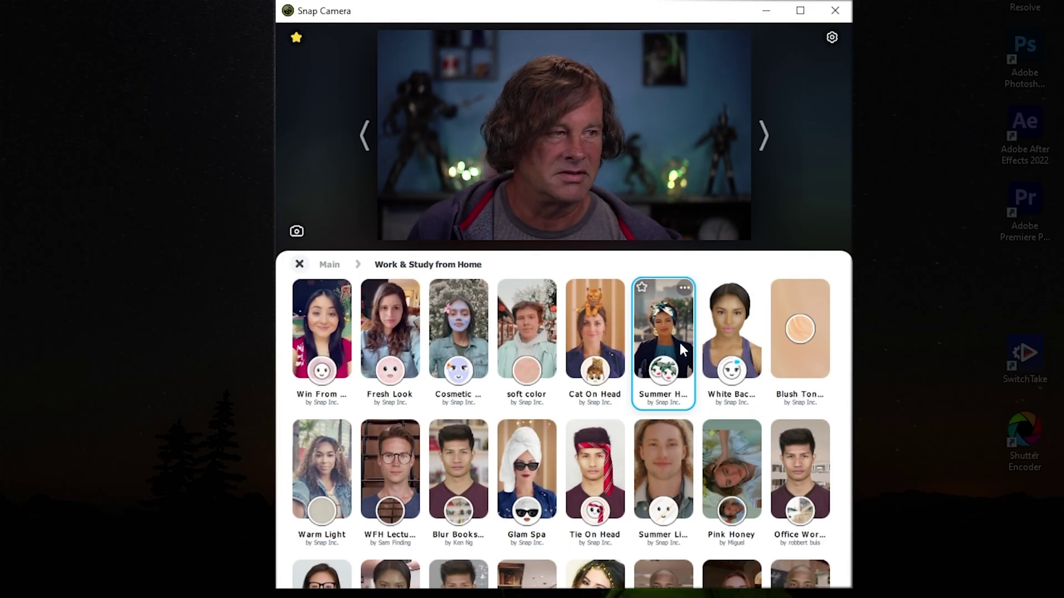
# - Apply the Glam Spa lens to the camera preview and look through the Snap Camera settings
pyautogui.click(540, 474)
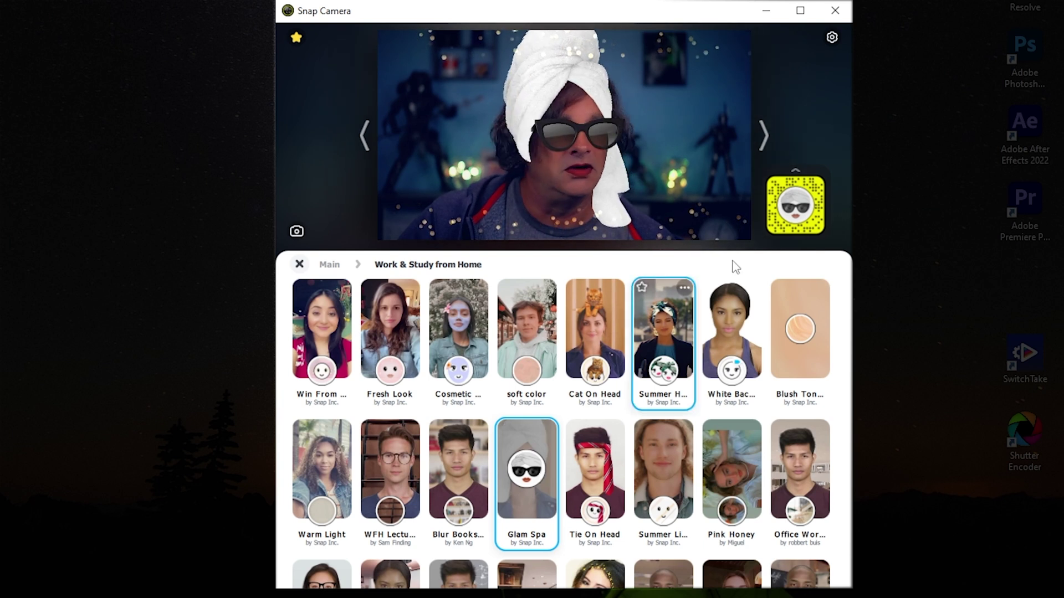
pyautogui.click(831, 37)
pyautogui.scroll(-3, 528, 487)
pyautogui.scroll(-2, 504, 571)
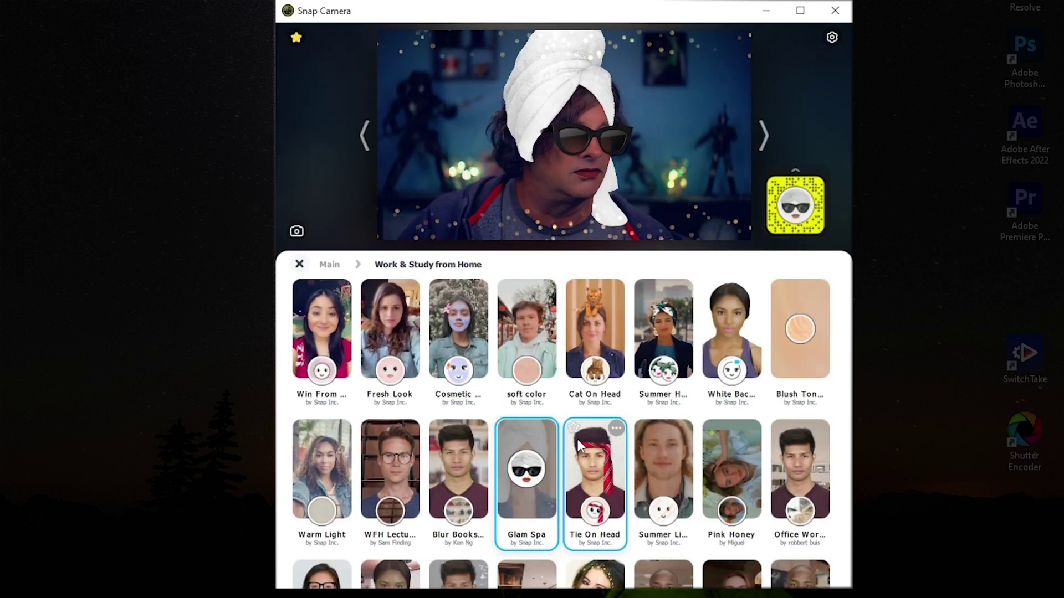
# - Apply the Summer Li... lens from further down the category and return to the main lens gallery
pyautogui.scroll(-2, 615, 410)
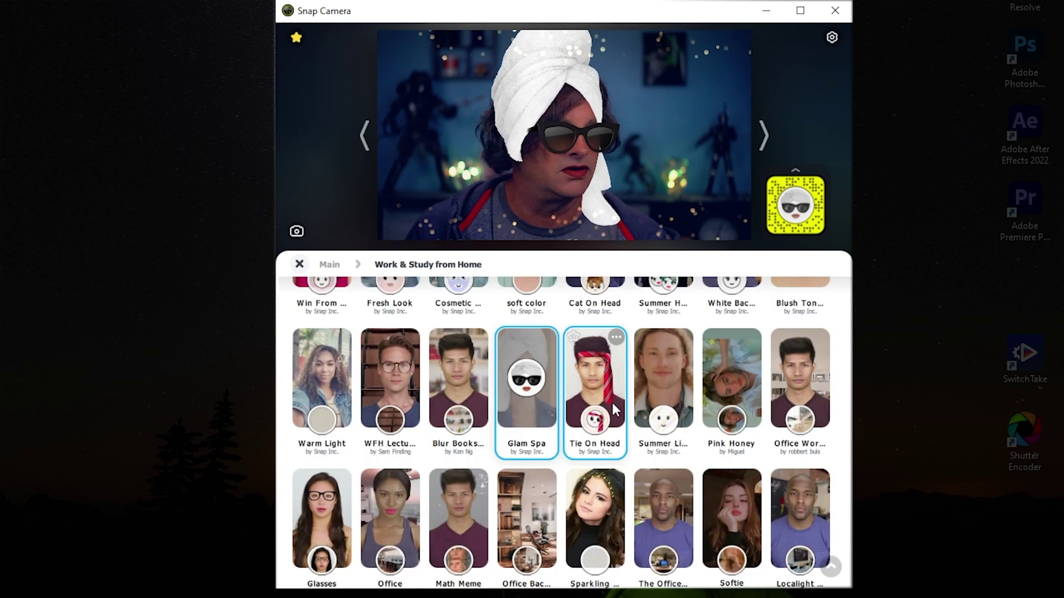
pyautogui.scroll(-1, 615, 410)
pyautogui.click(661, 325)
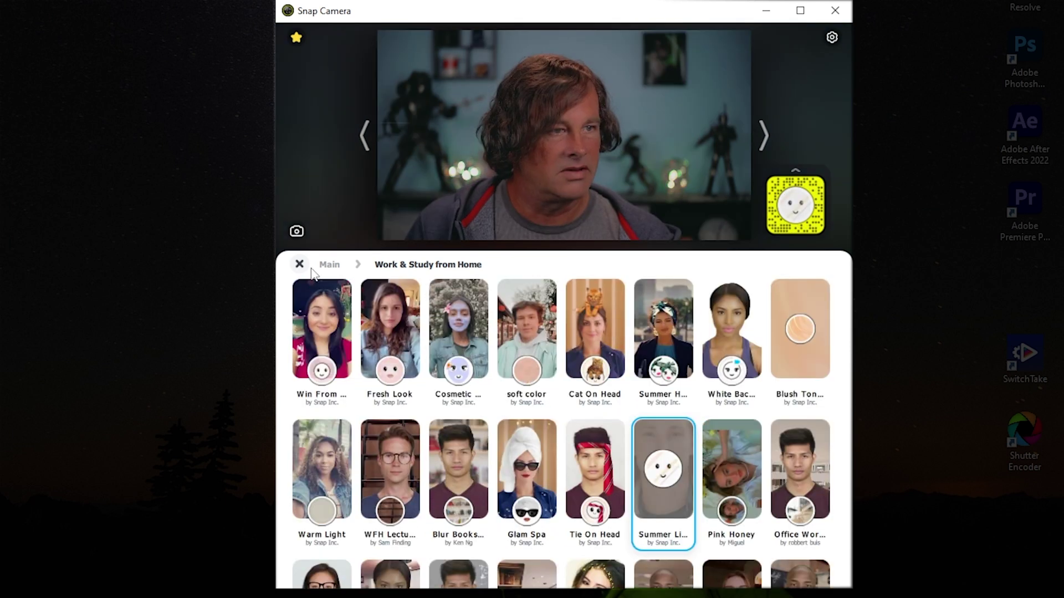
pyautogui.click(299, 265)
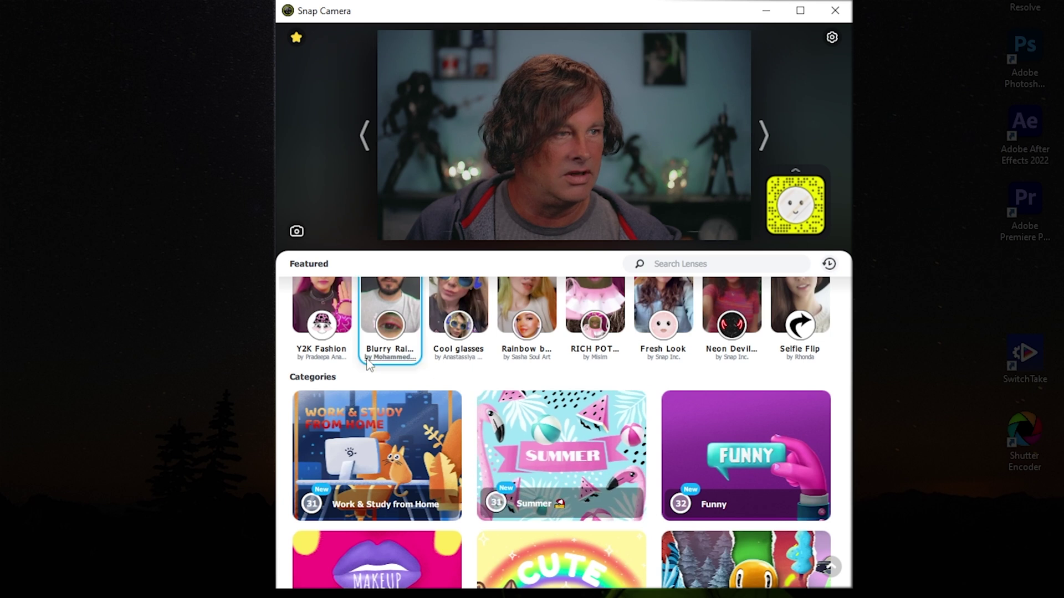
# - Open the Summer category and look through all of its lenses
pyautogui.scroll(-2, 521, 454)
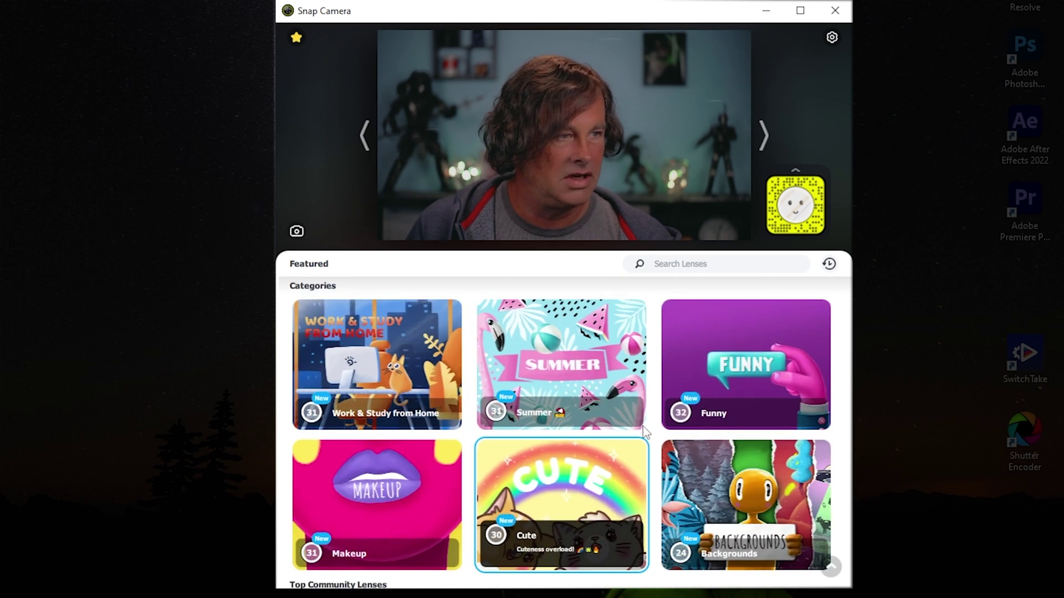
pyautogui.click(576, 360)
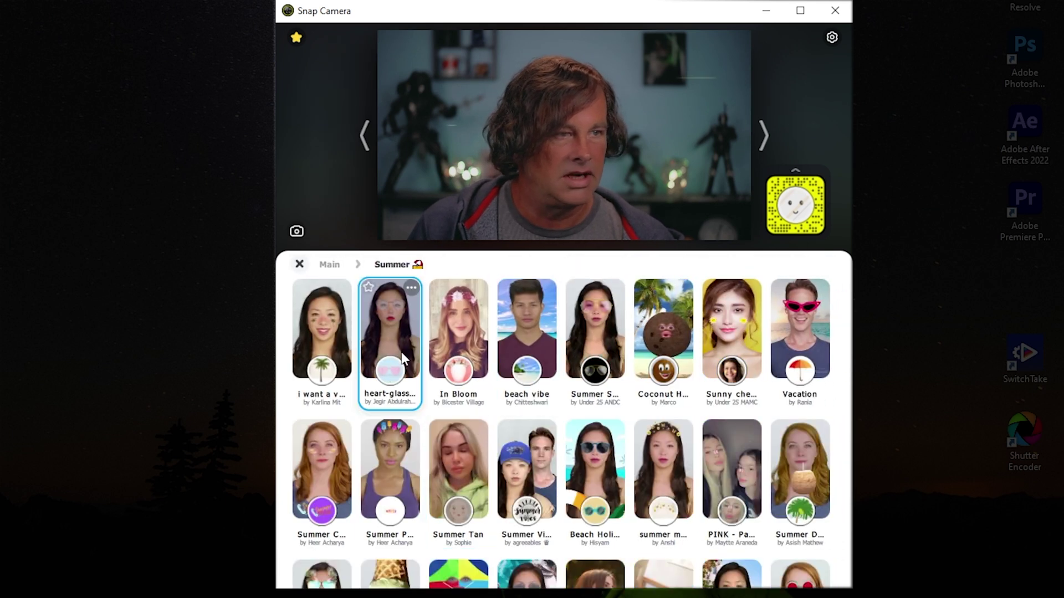
pyautogui.scroll(-2, 596, 493)
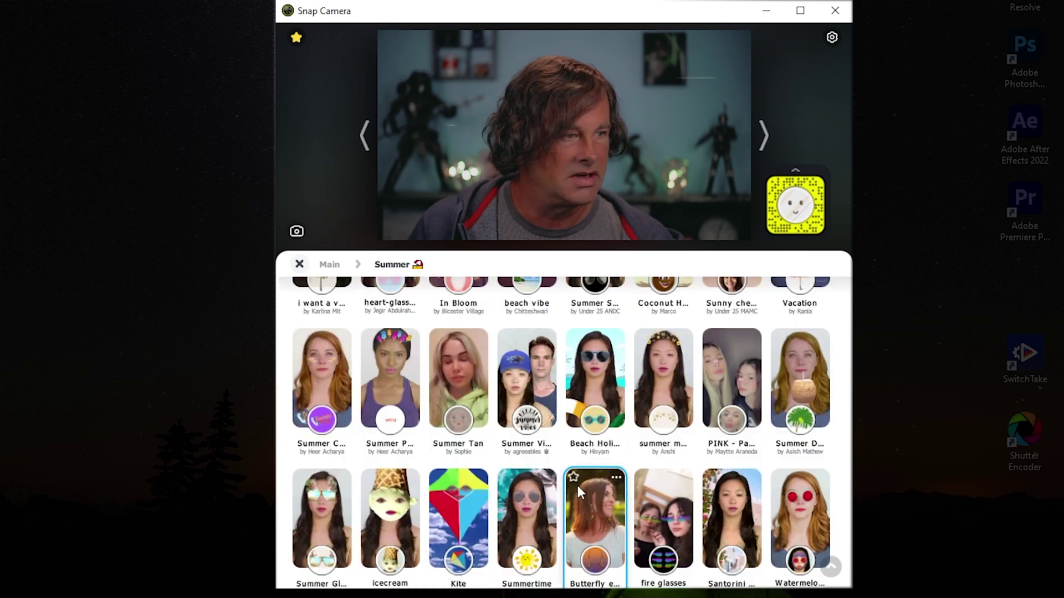
pyautogui.scroll(-4, 572, 485)
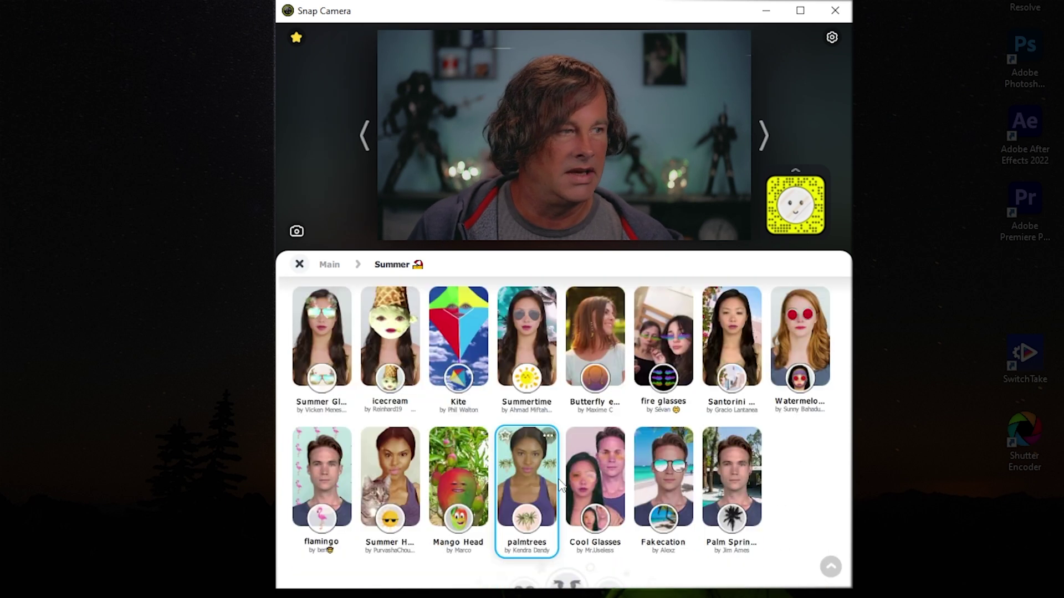
pyautogui.scroll(5, 303, 512)
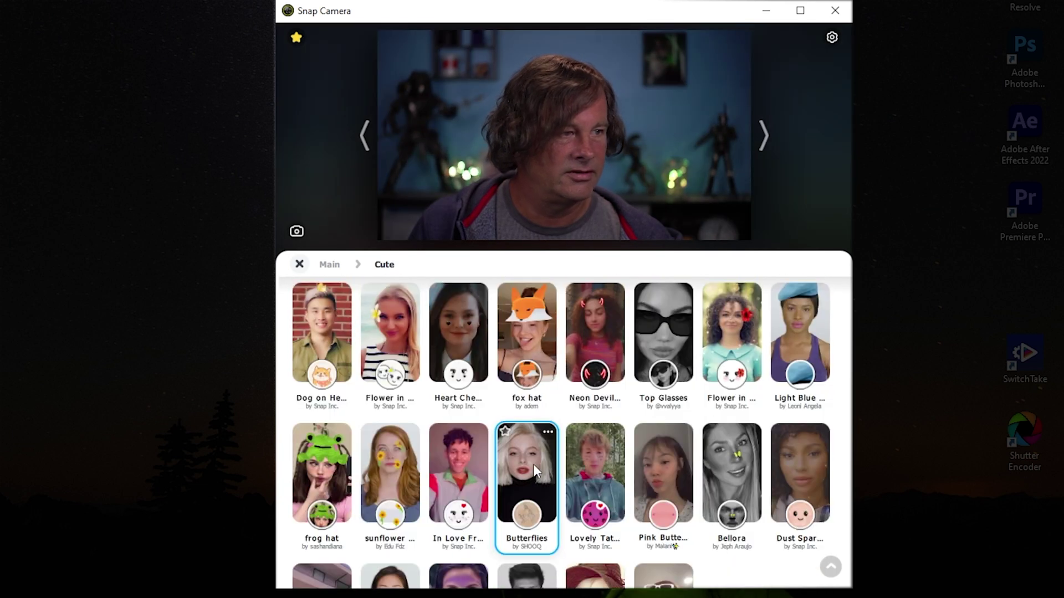
# - Look through the remaining Cute lenses, return to the main gallery and open the Backgrounds category
pyautogui.scroll(-2, 533, 464)
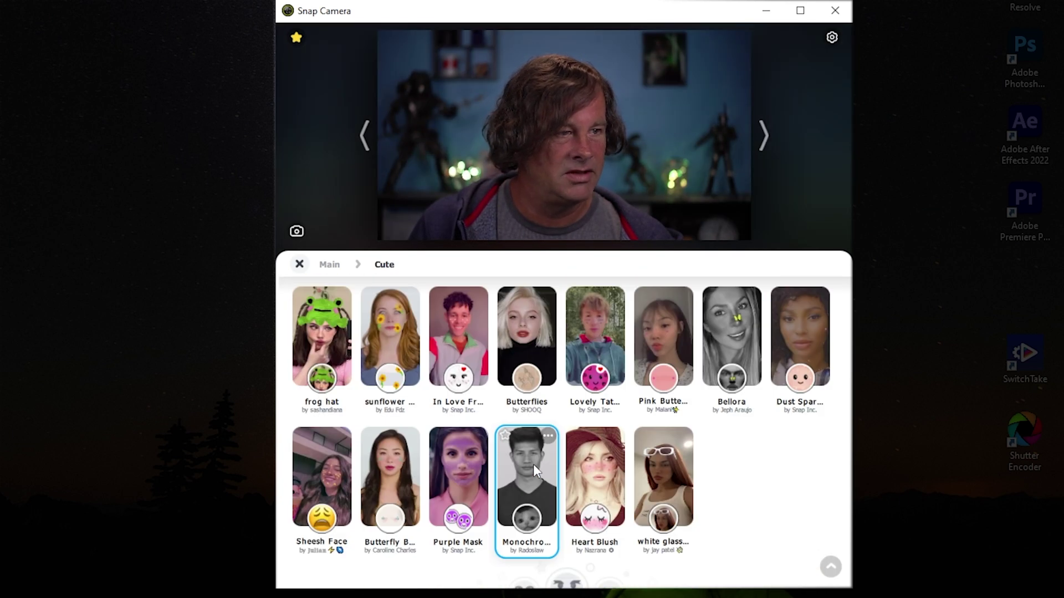
pyautogui.scroll(4, 533, 465)
pyautogui.click(299, 264)
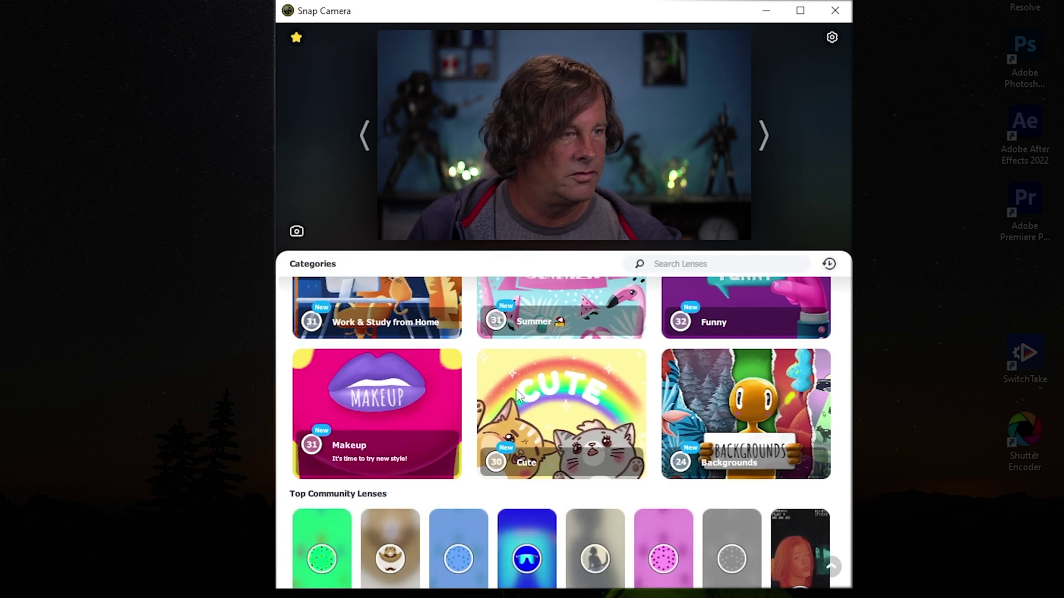
pyautogui.click(717, 421)
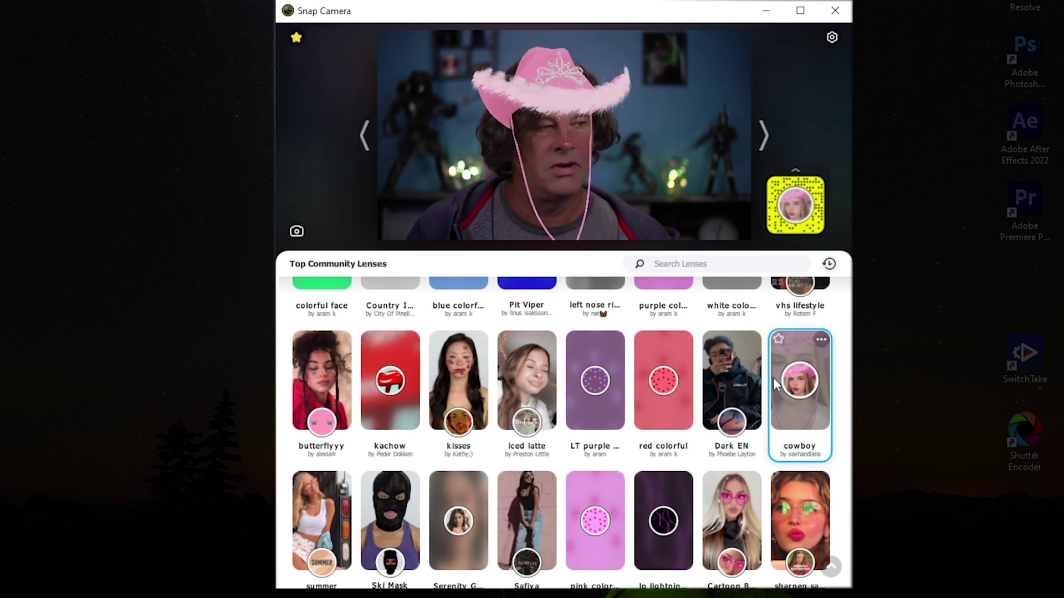
# - Mark the cowboy community lens as a favorite and apply the SHH-GOTT... lens from the favorites
pyautogui.click(778, 340)
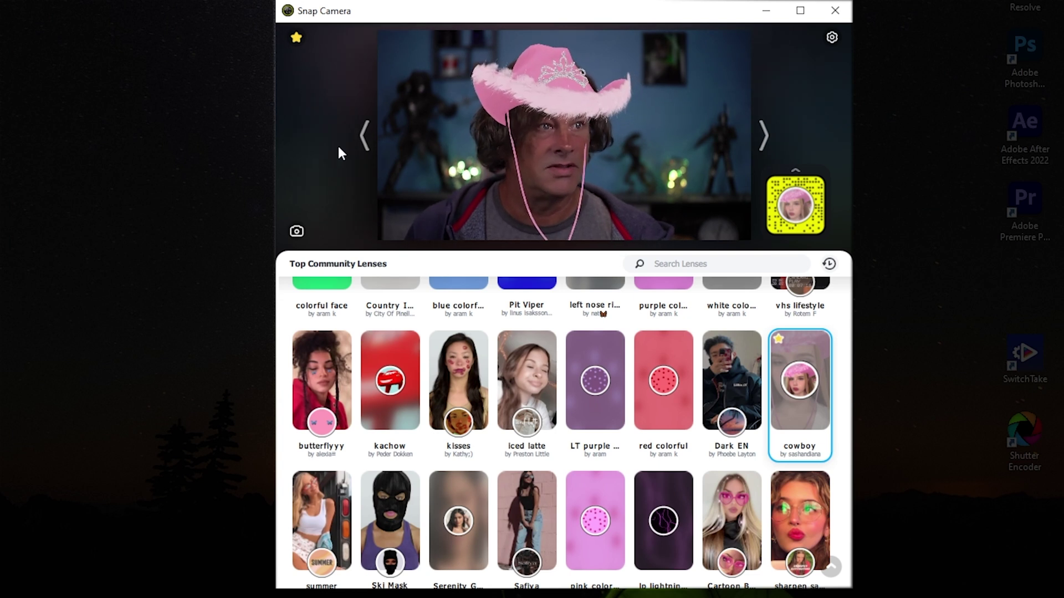
pyautogui.click(296, 37)
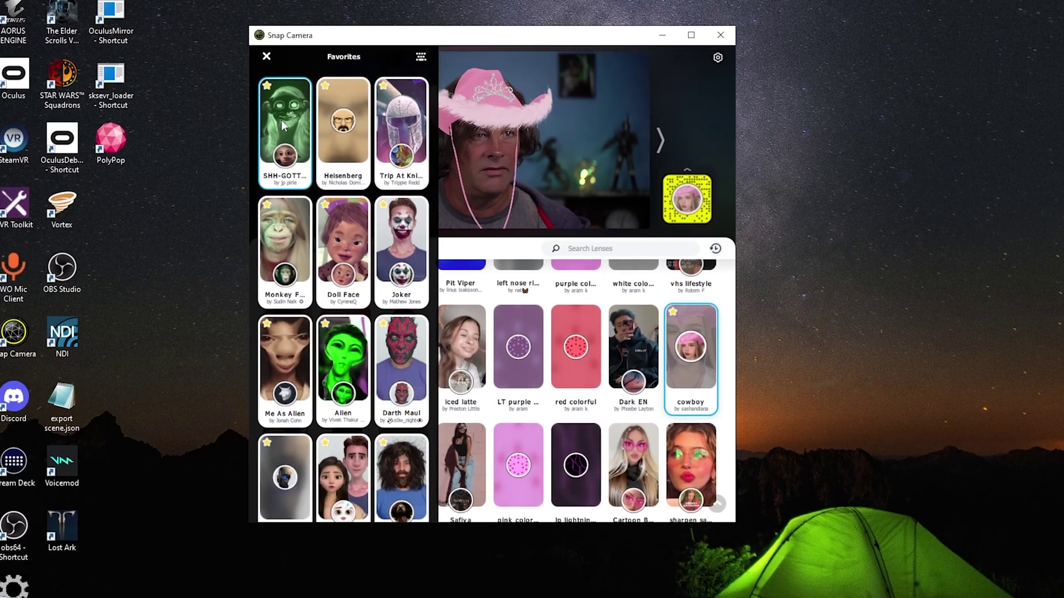
pyautogui.click(296, 118)
pyautogui.click(255, 54)
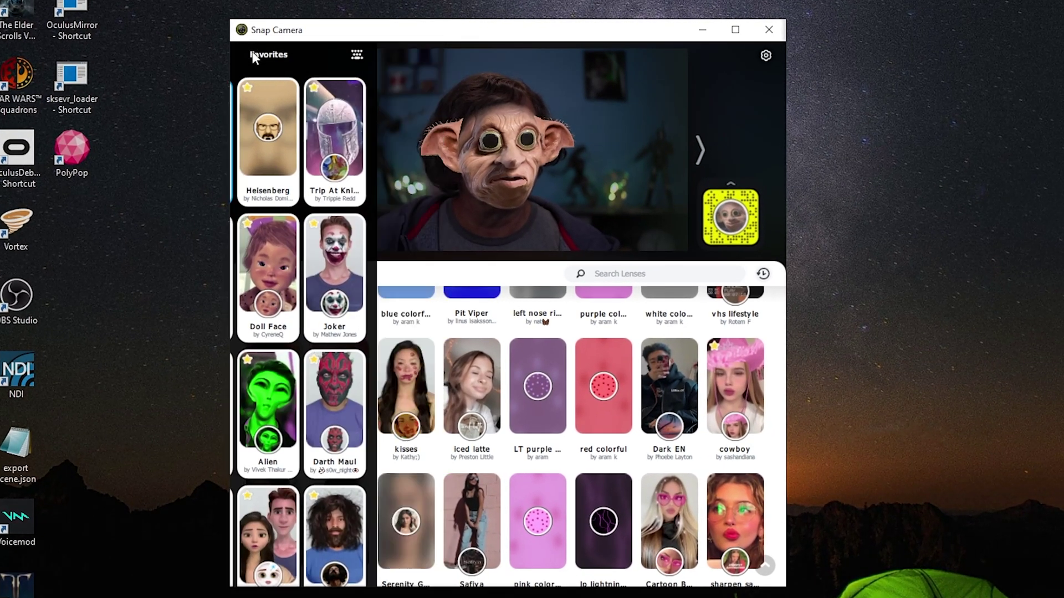
# - Apply the Heisenberg lens from the favorites and close the favorites list to show the full preview
pyautogui.click(250, 55)
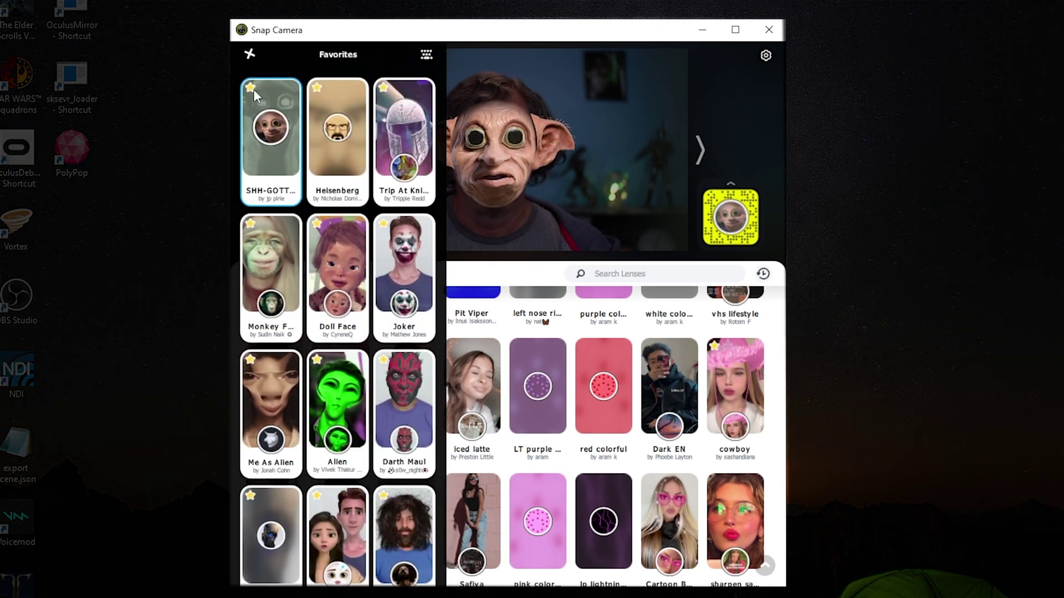
pyautogui.click(348, 144)
pyautogui.click(250, 54)
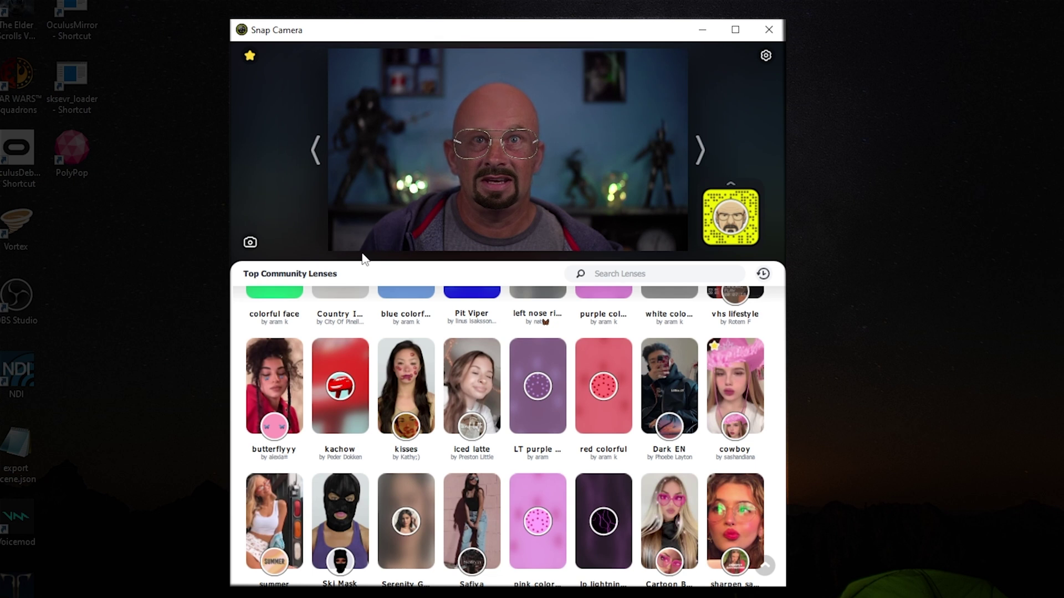
# - Try the favorite lens Trip At Kni..., replace it with Monkey Face and close the favorites list
pyautogui.click(251, 54)
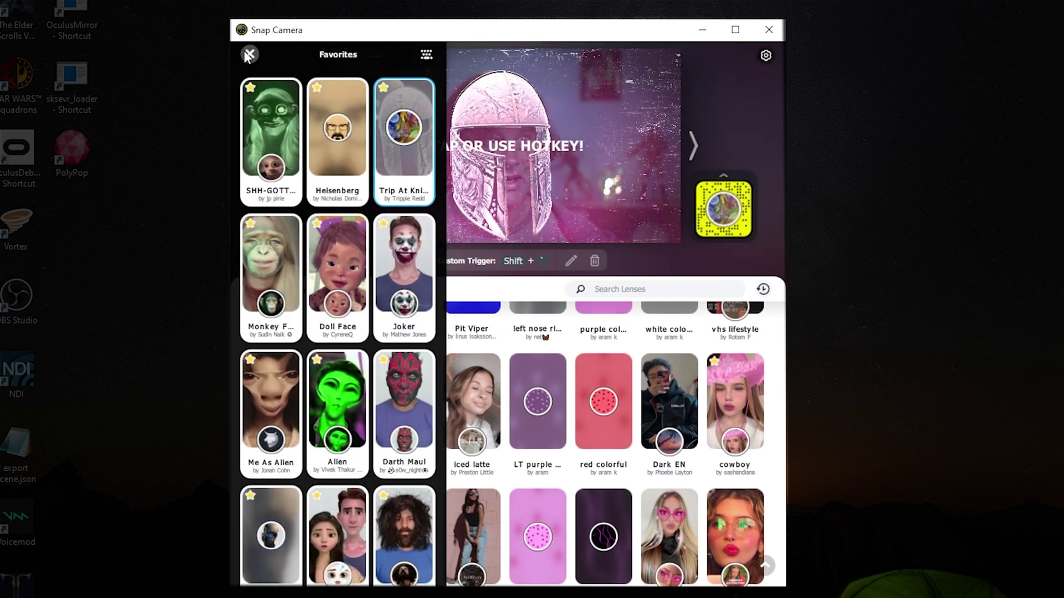
pyautogui.click(250, 55)
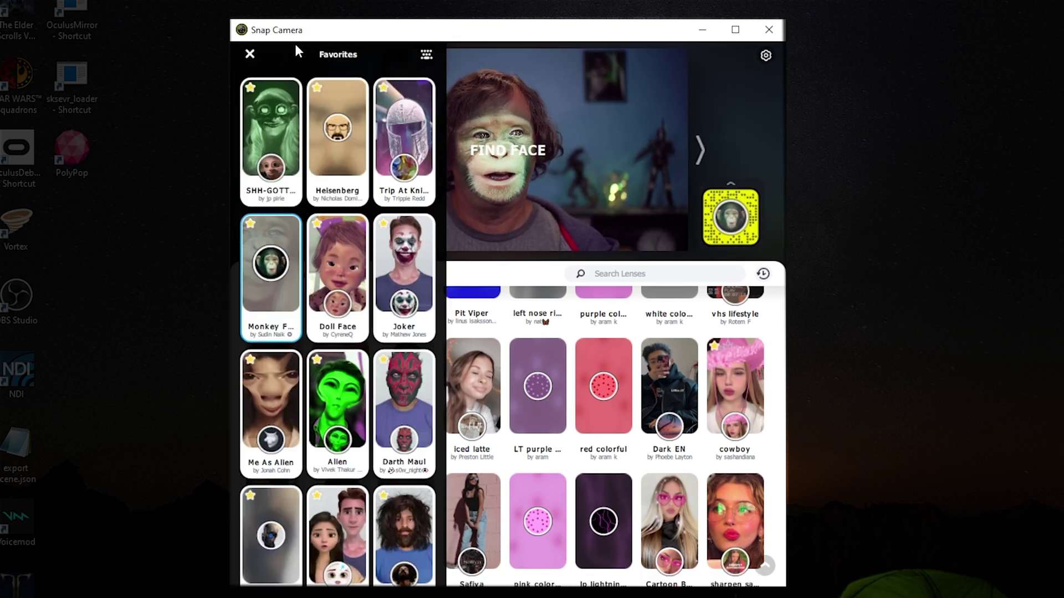
pyautogui.click(252, 53)
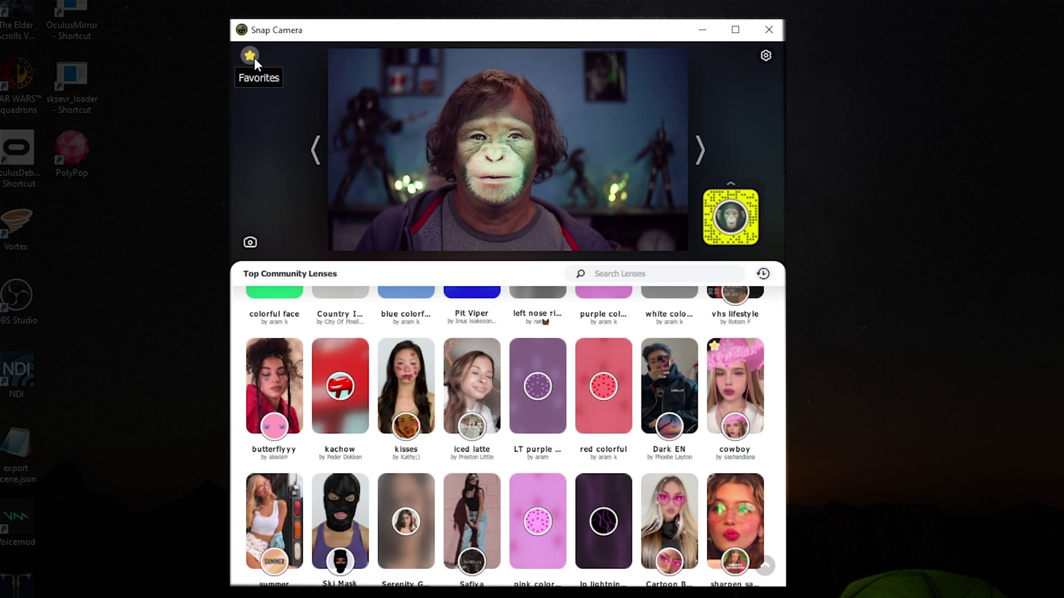
# - Return to the lens categories, expand the details of the applied Monkey Face lens and collapse them again
pyautogui.scroll(5, 420, 437)
pyautogui.scroll(-5, 420, 424)
pyautogui.scroll(3, 421, 416)
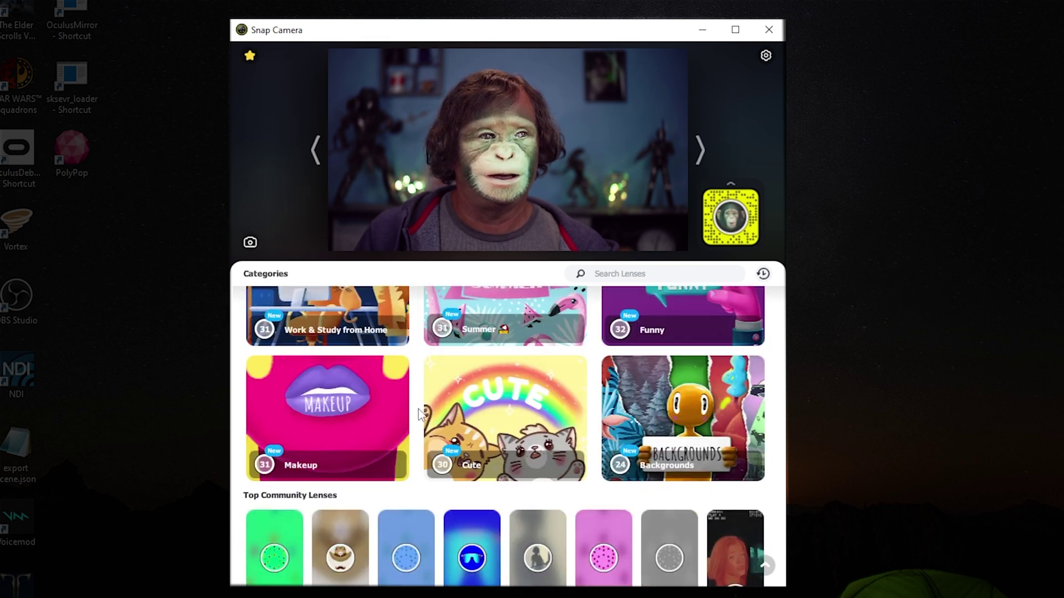
pyautogui.click(740, 208)
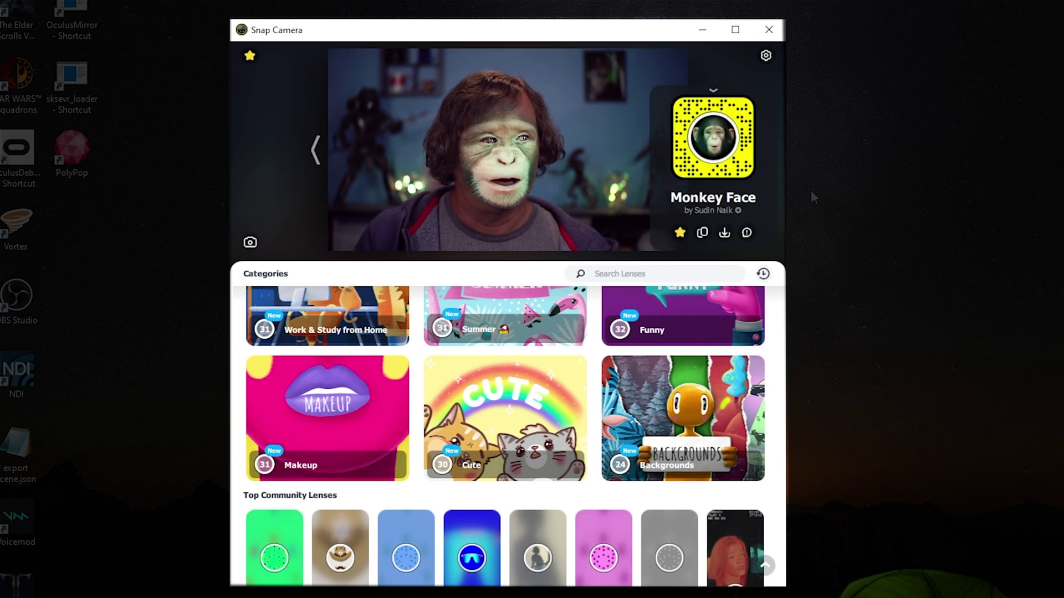
pyautogui.click(714, 91)
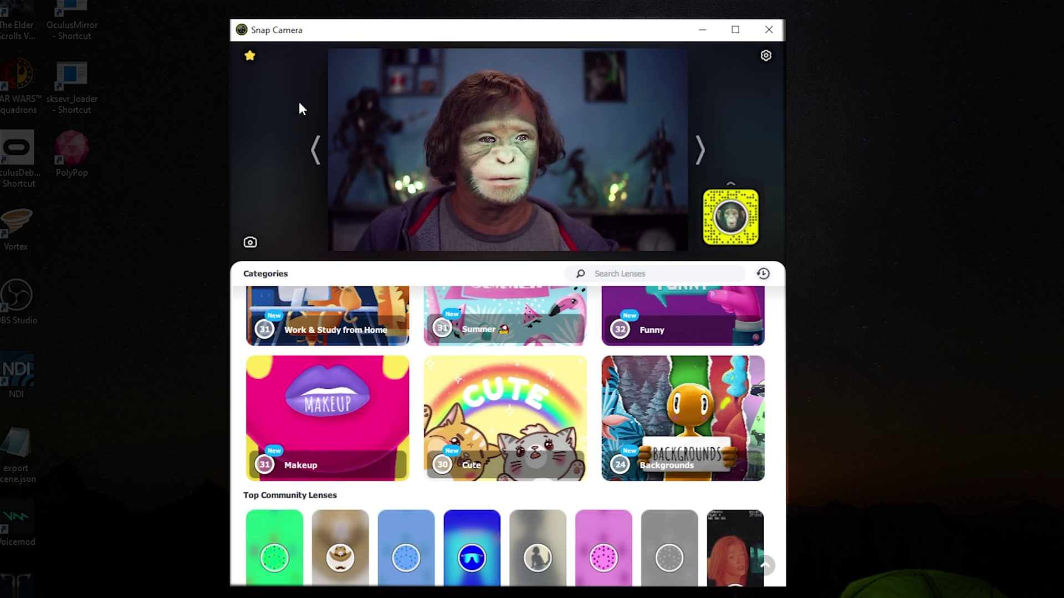
# - Apply the Doll Face lens and the Joker lens from the favorites, viewing each in the full preview
pyautogui.click(316, 149)
pyautogui.click(339, 287)
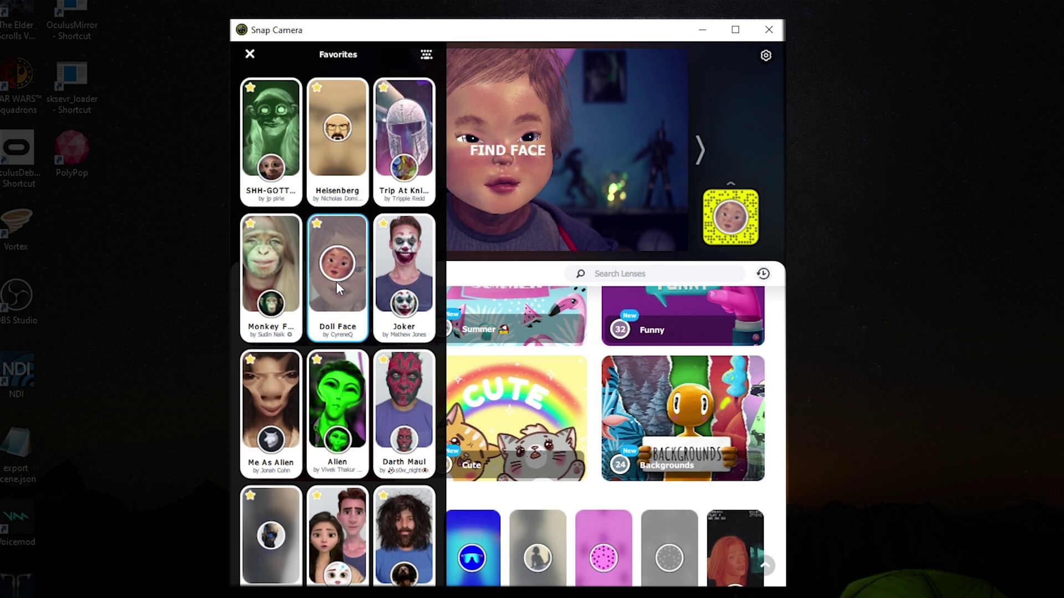
pyautogui.click(250, 54)
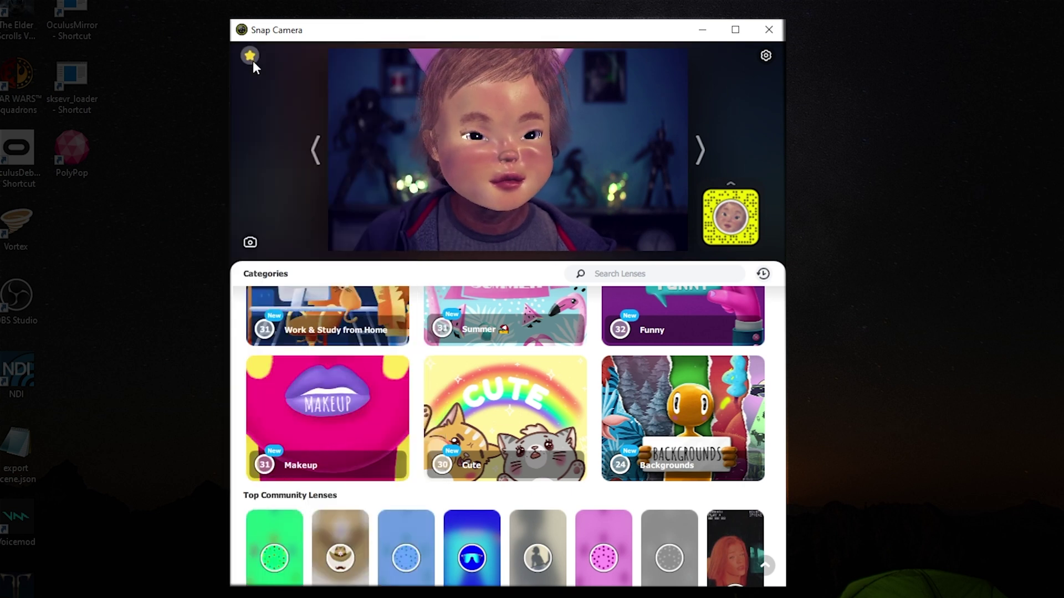
pyautogui.click(248, 55)
pyautogui.click(381, 310)
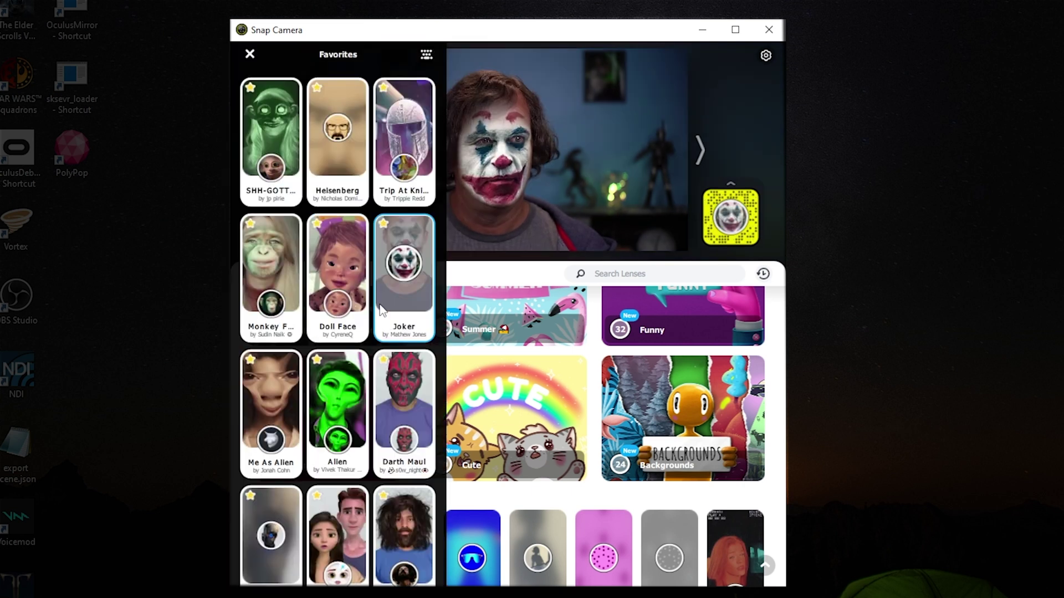
pyautogui.click(250, 55)
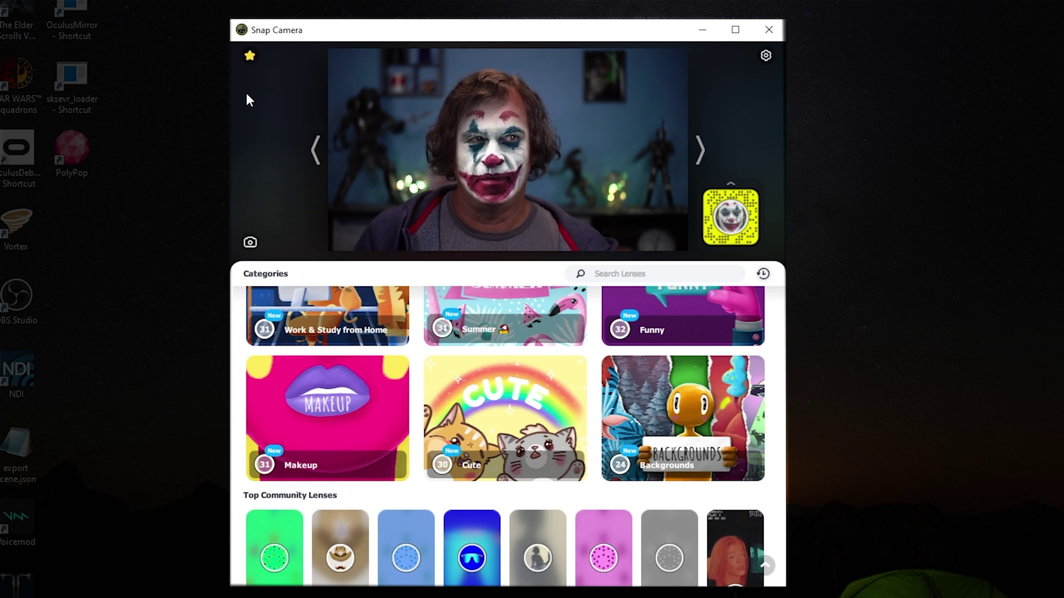
# - Try the favorite lenses Me As Alien, Darth Maul and EYES ROB... in turn, ending with the full preview
pyautogui.click(249, 55)
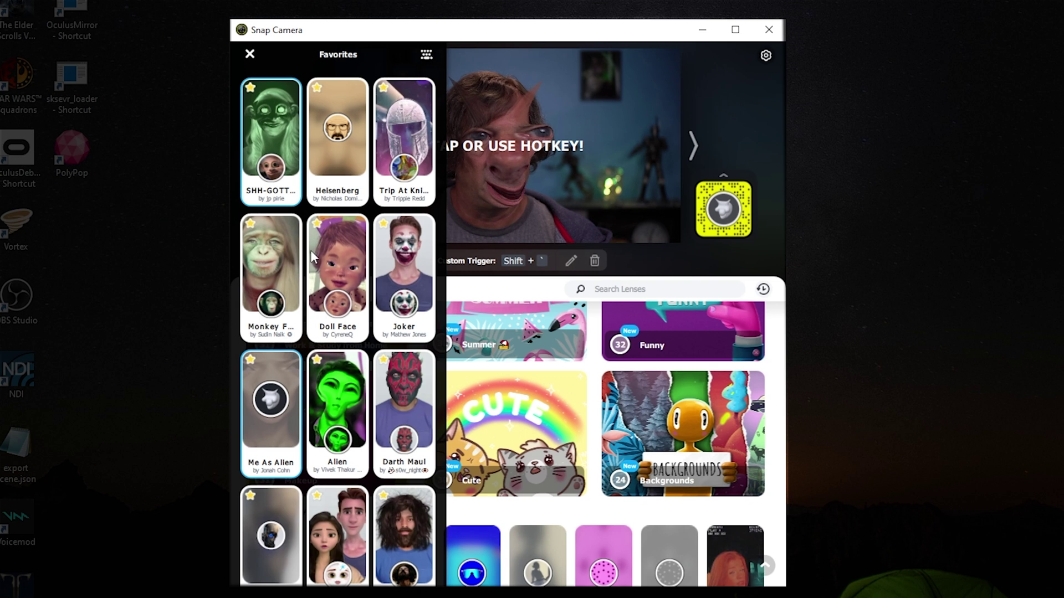
pyautogui.click(403, 432)
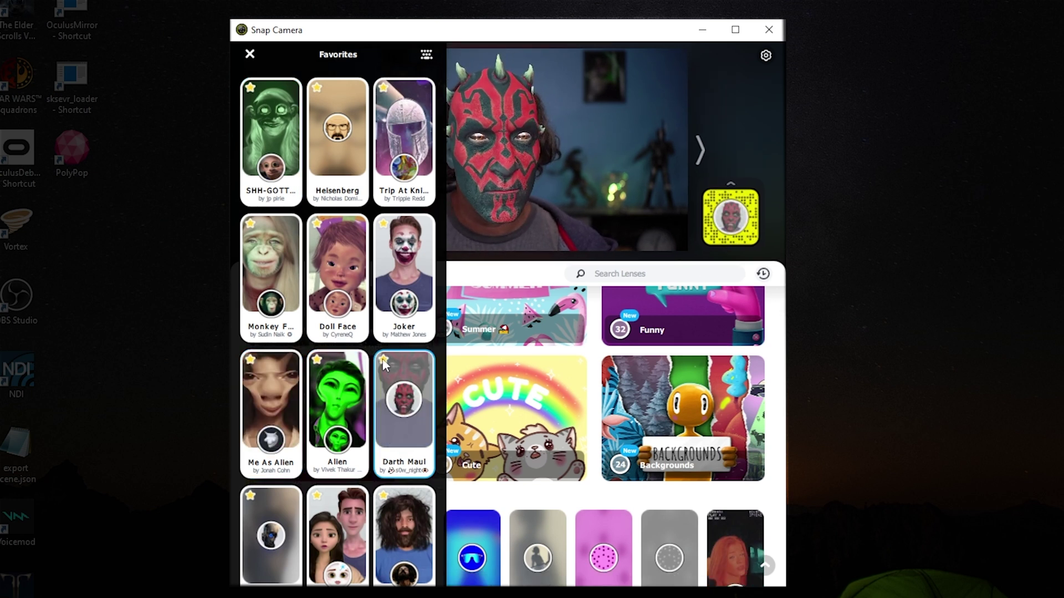
pyautogui.scroll(-2, 272, 460)
pyautogui.click(277, 465)
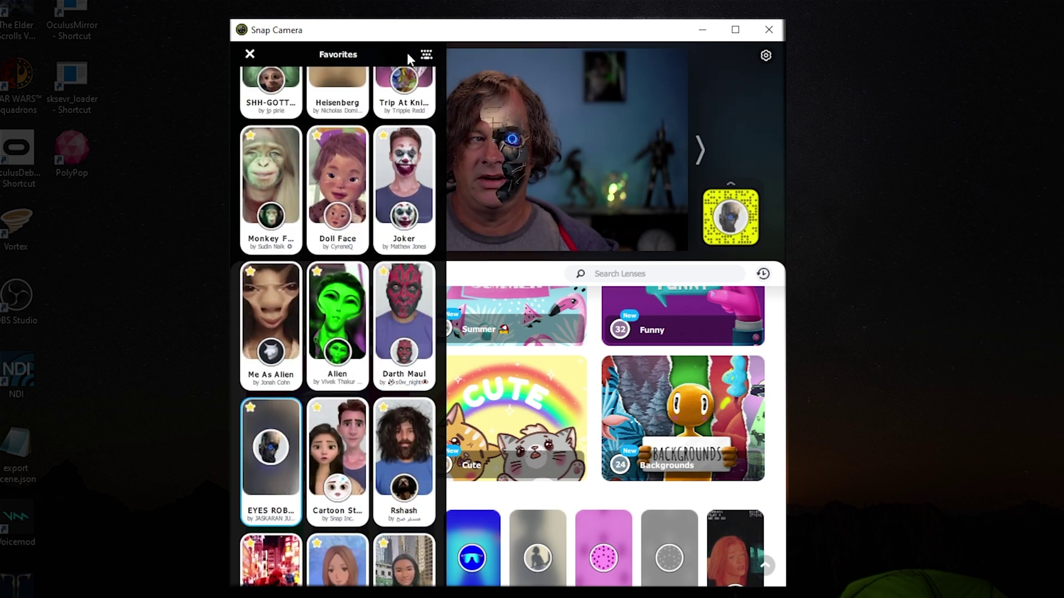
pyautogui.click(250, 54)
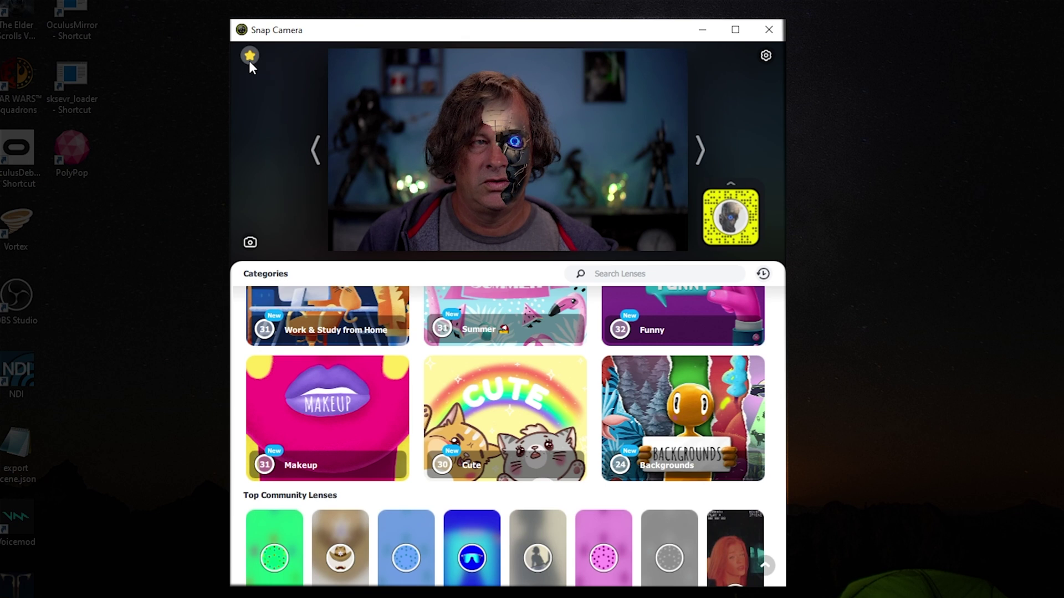
# - Apply the Cartoon St... lens and the Rshash lens from the favorites, viewing each in the full preview
pyautogui.click(250, 55)
pyautogui.click(250, 55)
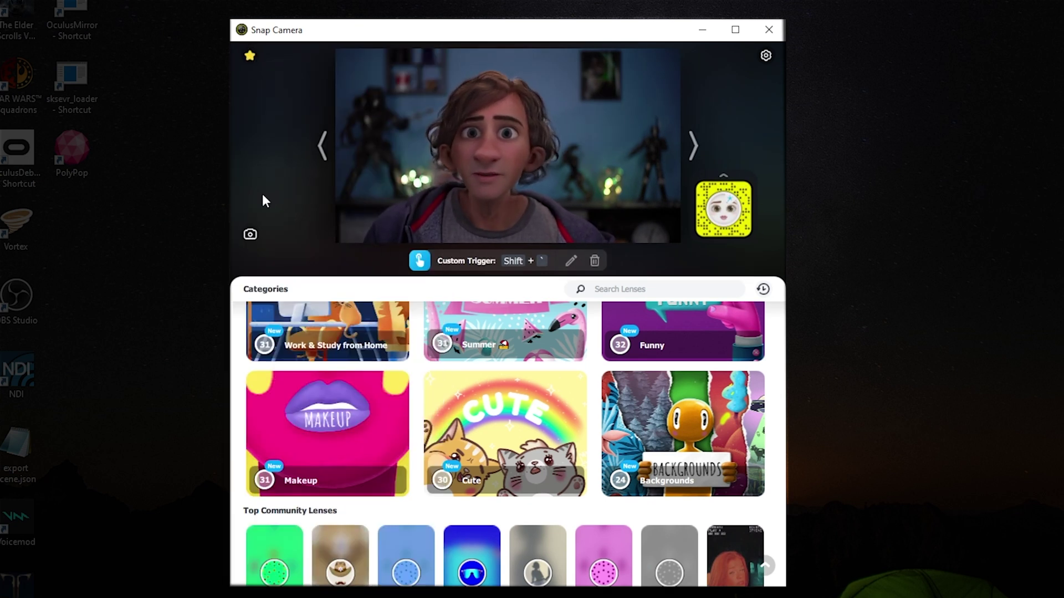
pyautogui.click(248, 56)
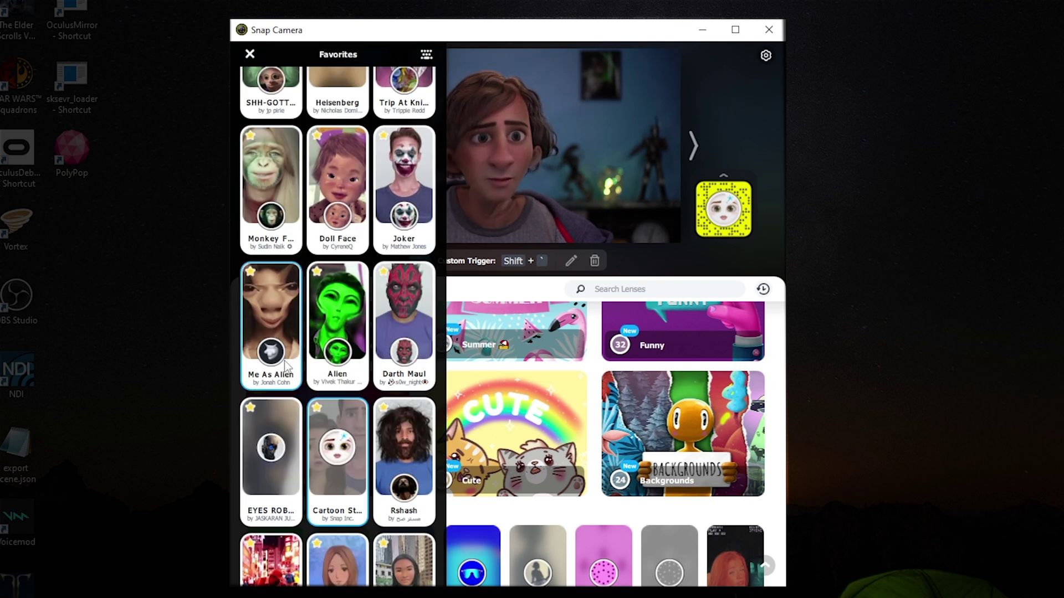
pyautogui.click(410, 446)
pyautogui.click(250, 55)
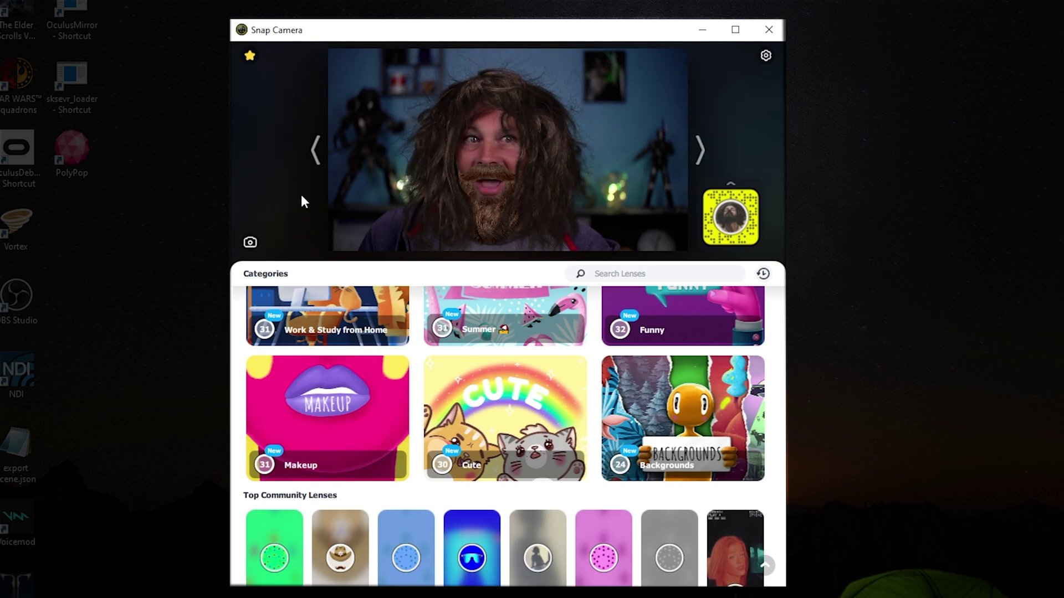
# - Apply the Anime Style lens and the Comics Style lens from the favorites, viewing each in the full preview
pyautogui.click(248, 56)
pyautogui.click(338, 459)
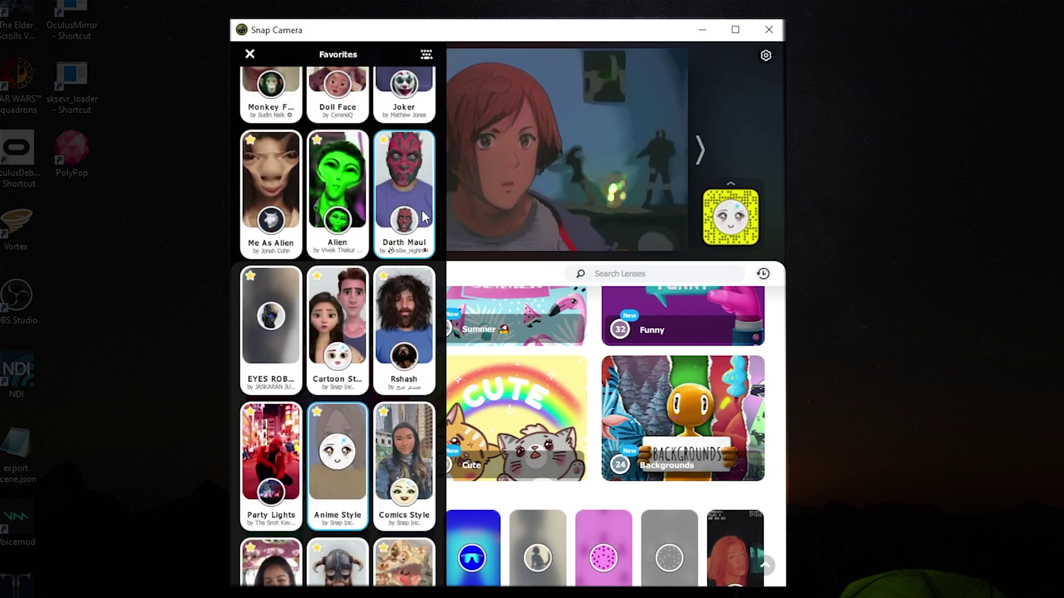
pyautogui.click(250, 54)
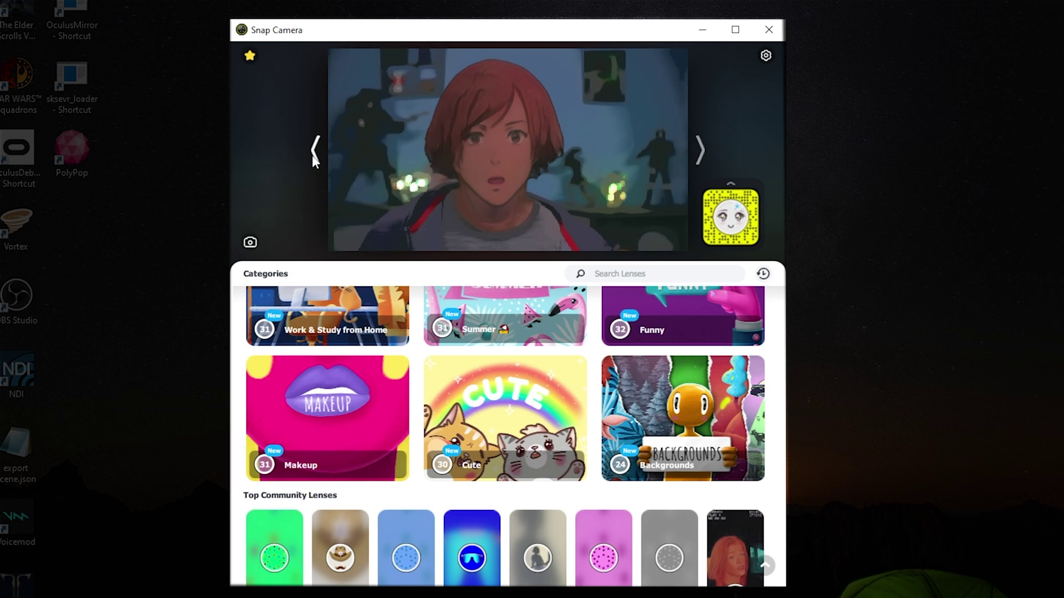
pyautogui.click(249, 56)
pyautogui.click(252, 53)
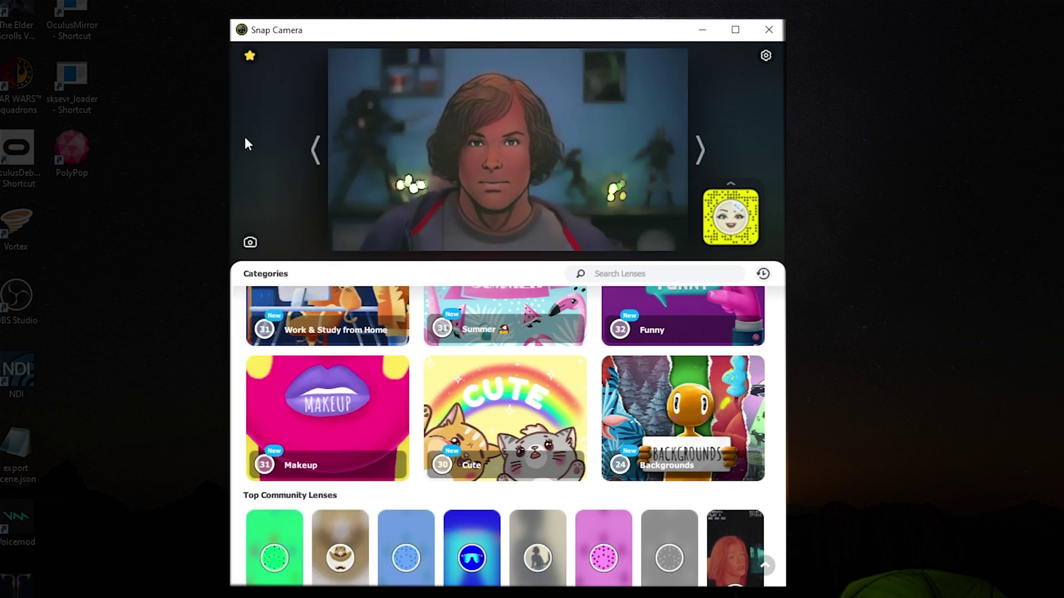
# - Apply the Baby lens from further down the favorites and close the favorites list
pyautogui.click(250, 57)
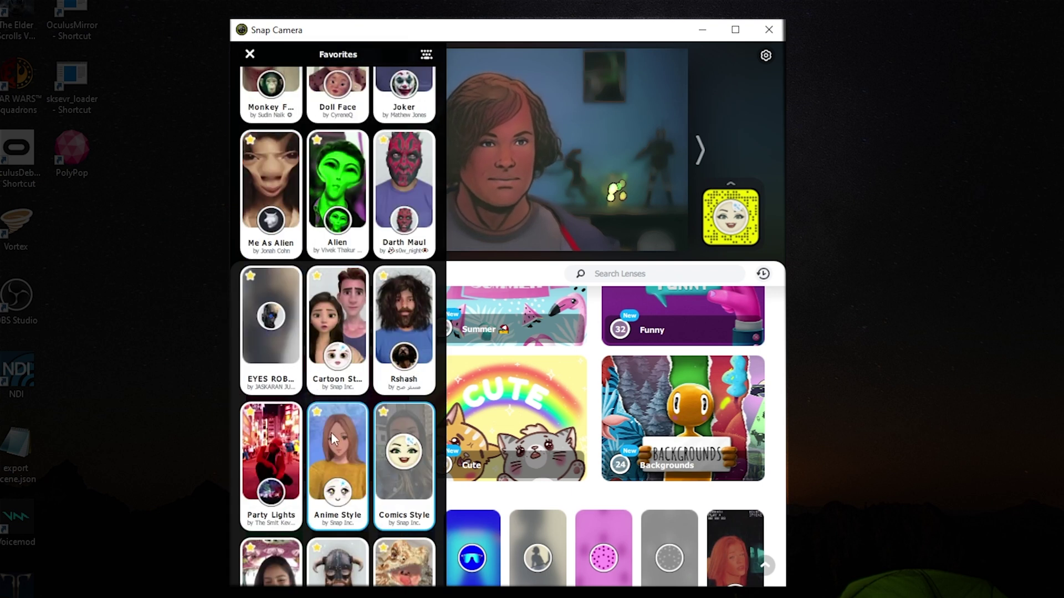
pyautogui.scroll(-4, 276, 344)
pyautogui.click(274, 371)
pyautogui.click(249, 55)
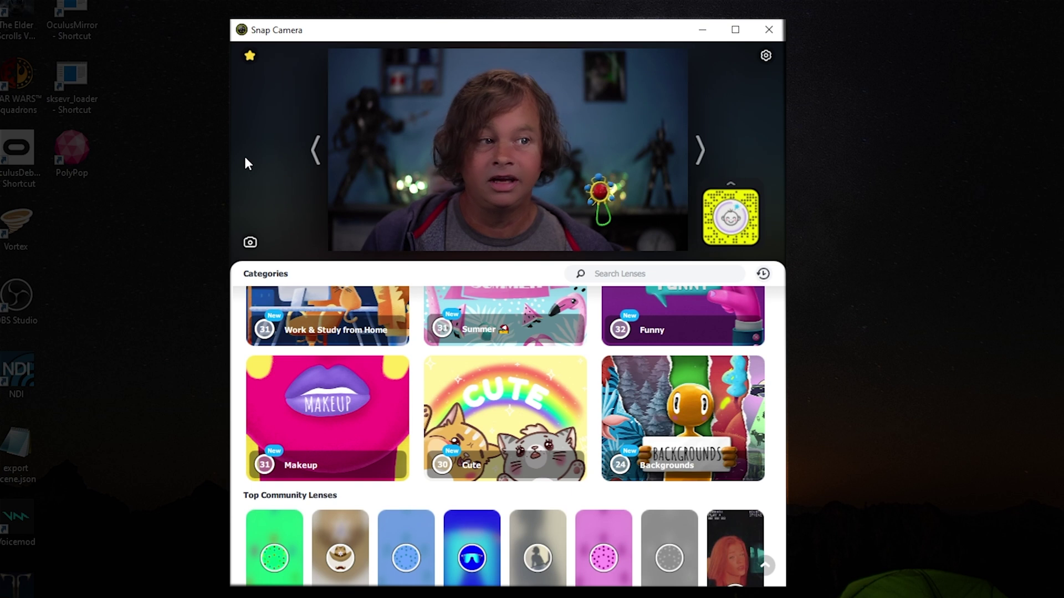
# - Try the Long Nose, Mad Scient... and Donkey lenses from the favorites one after another
pyautogui.click(250, 57)
pyautogui.click(280, 424)
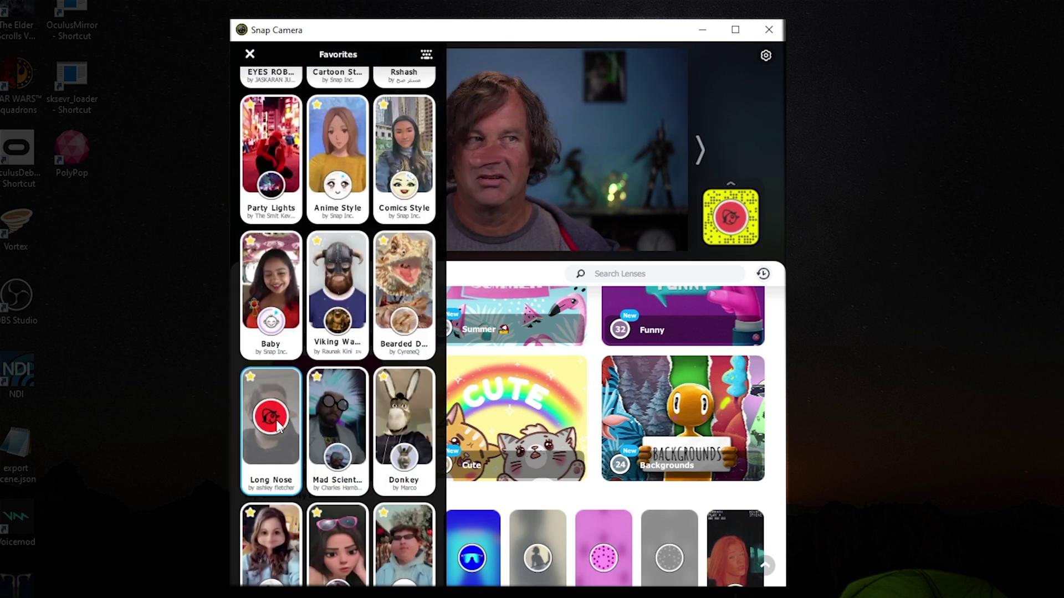
pyautogui.click(335, 431)
pyautogui.click(404, 440)
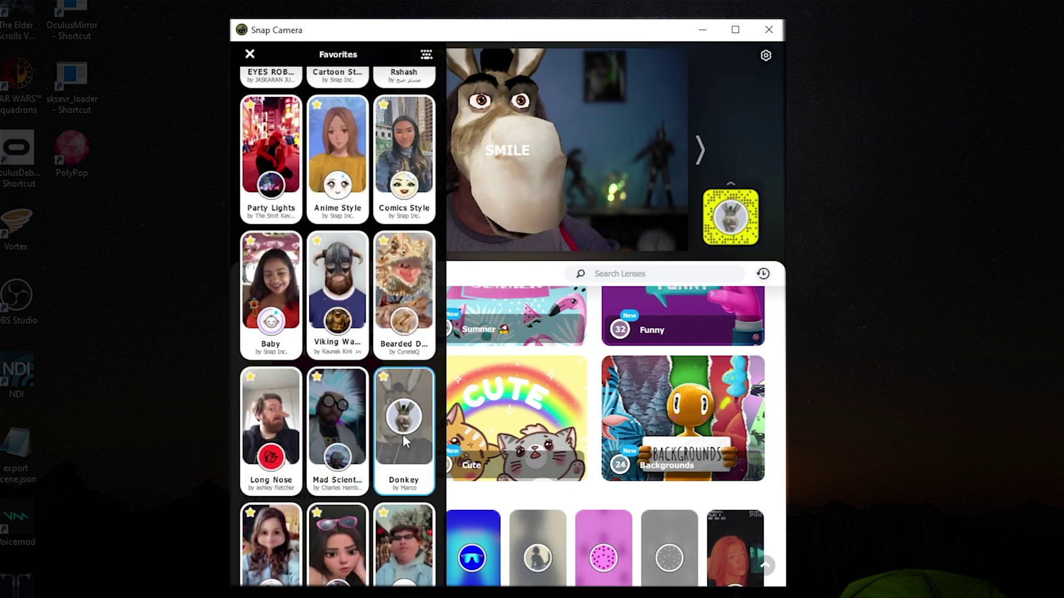
# - Try the Cute Cheeks lens, replace it with the CARTOON... lens beside it and close the favorites list
pyautogui.scroll(-2, 332, 460)
pyautogui.click(268, 480)
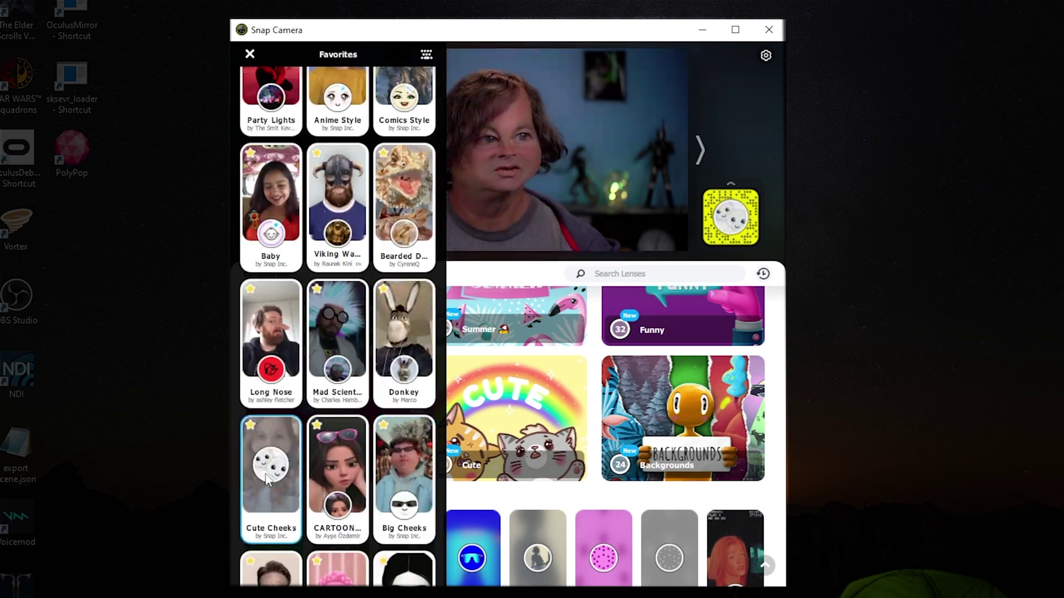
pyautogui.click(332, 494)
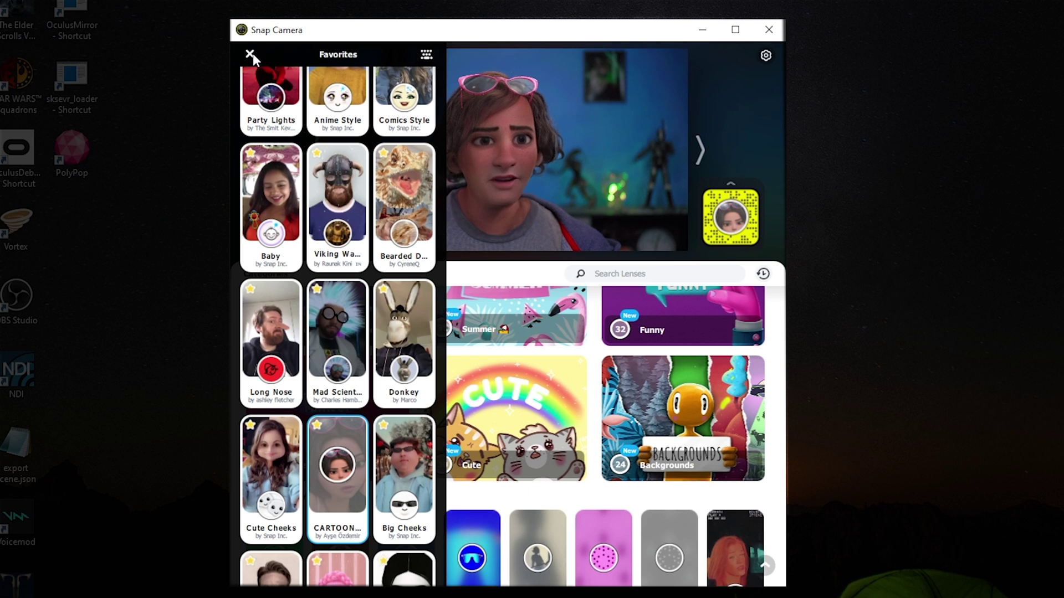
pyautogui.click(251, 55)
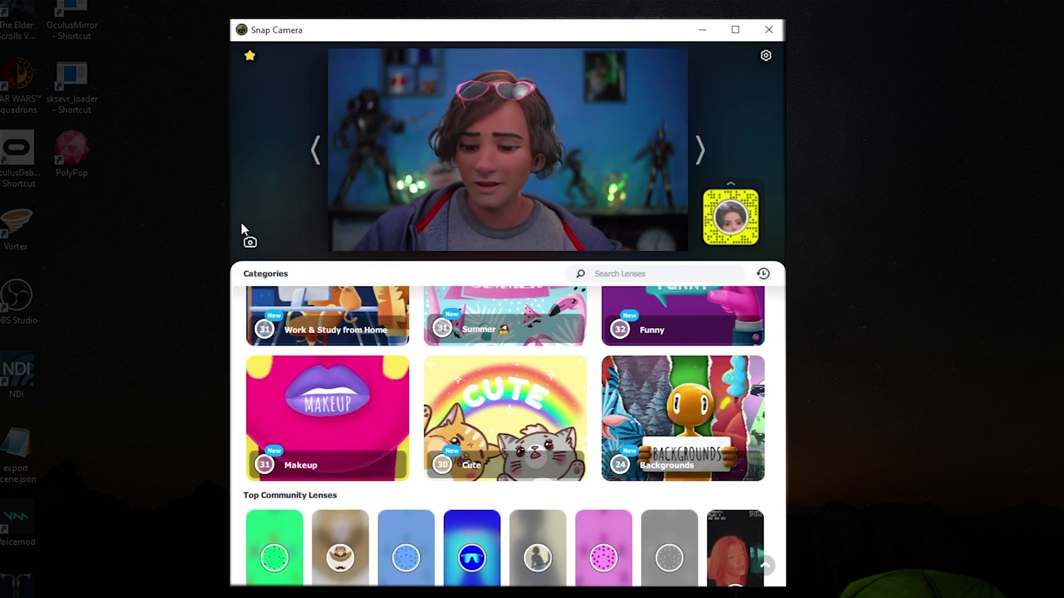
# - Try the Big Cheeks and Old Grandpa lenses from the favorites and close the favorites list
pyautogui.click(249, 56)
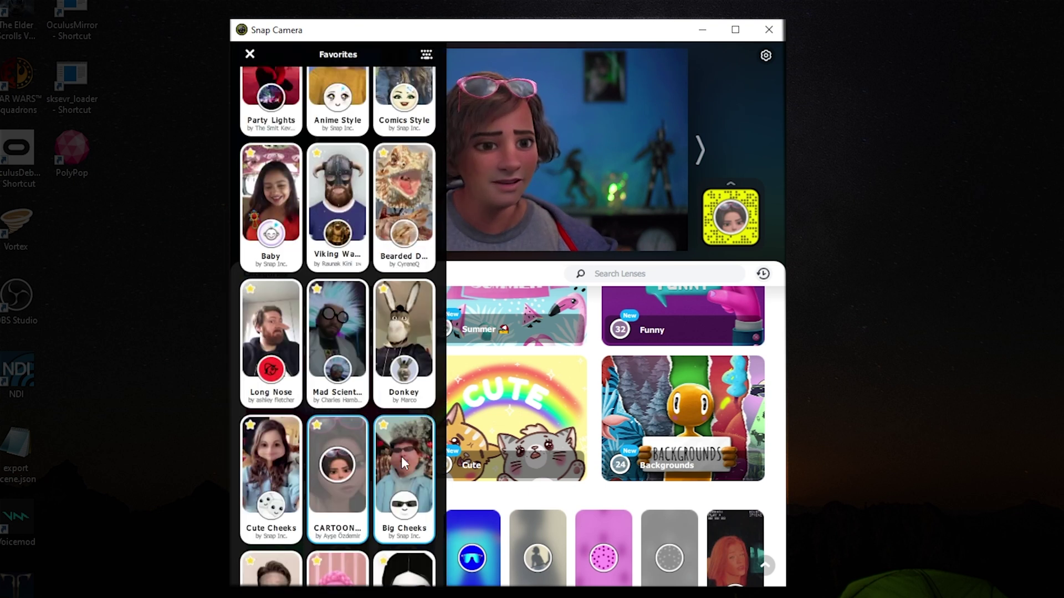
pyautogui.click(409, 472)
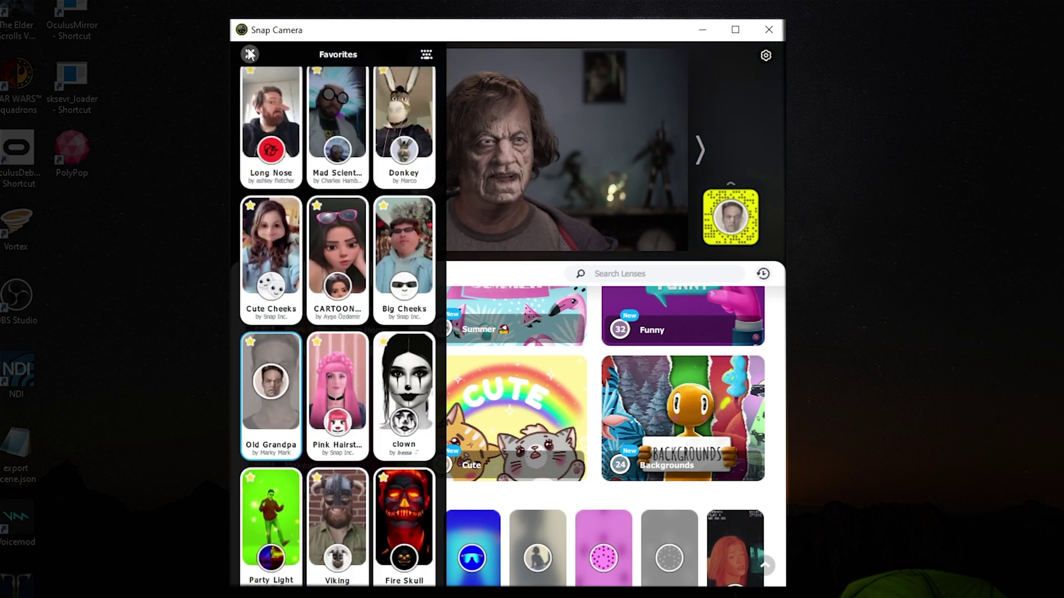
pyautogui.click(250, 54)
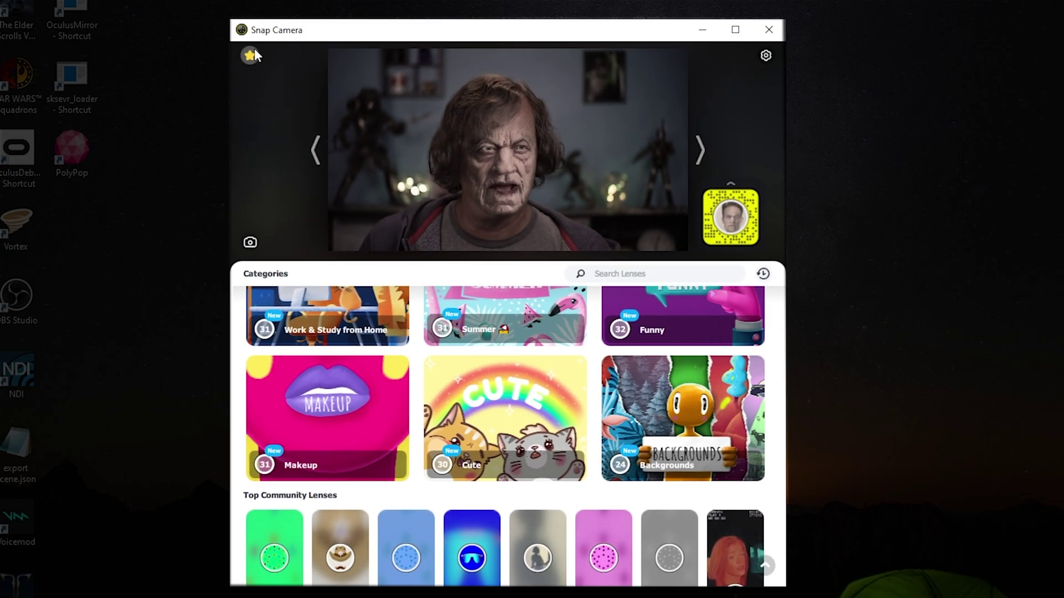
# - Apply the Pink Hairst... lens from the favorites, view it in the full preview, and switch to the clown lens
pyautogui.click(250, 55)
pyautogui.click(339, 398)
pyautogui.click(250, 54)
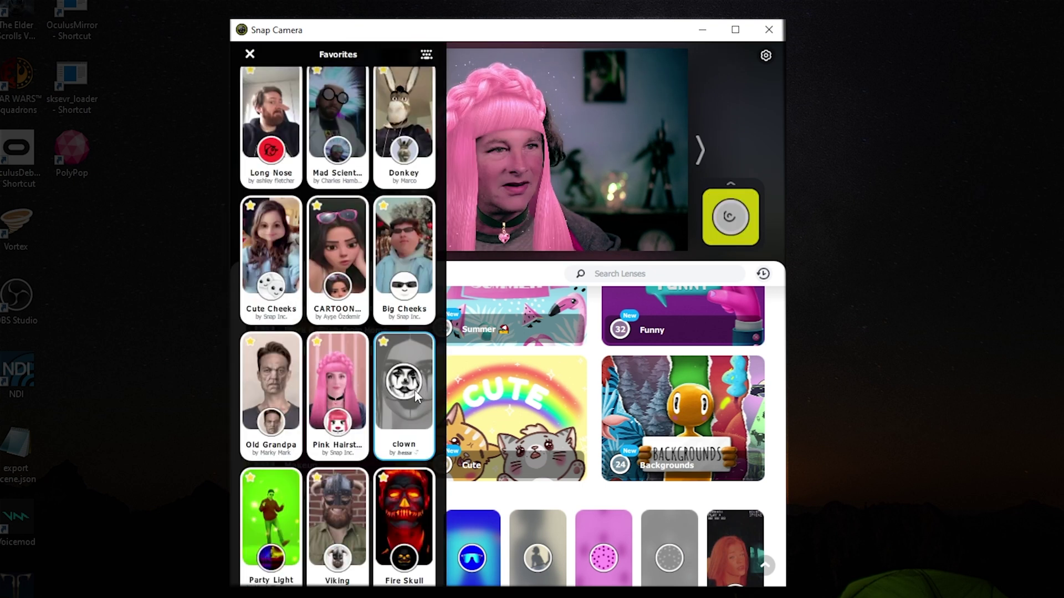
pyautogui.click(249, 55)
pyautogui.click(404, 388)
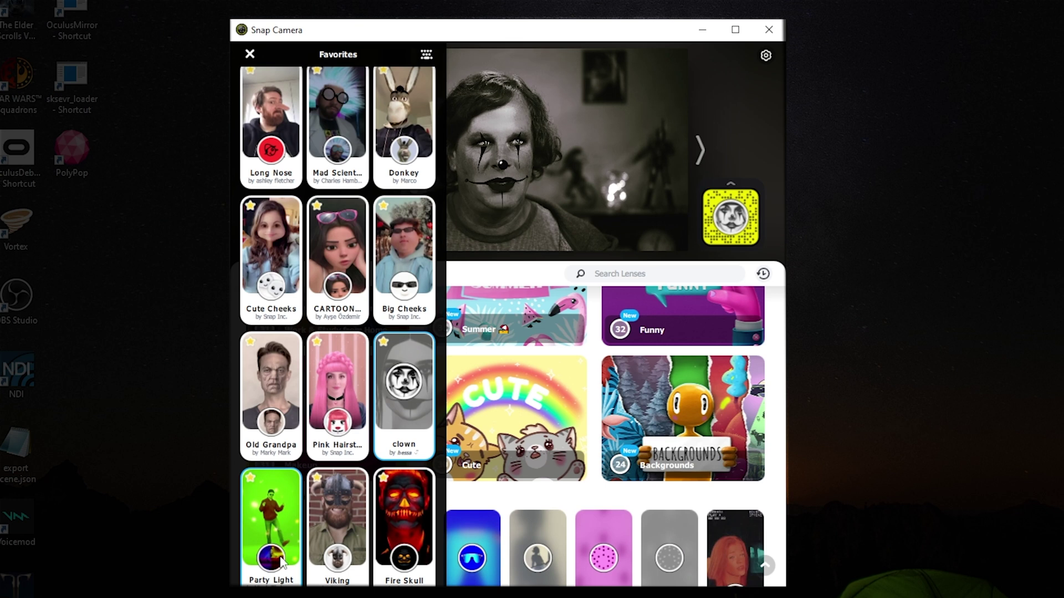
# - Try the Party Light, Viking and Fire Skull lenses from the favorites and close the favorites list
pyautogui.click(267, 528)
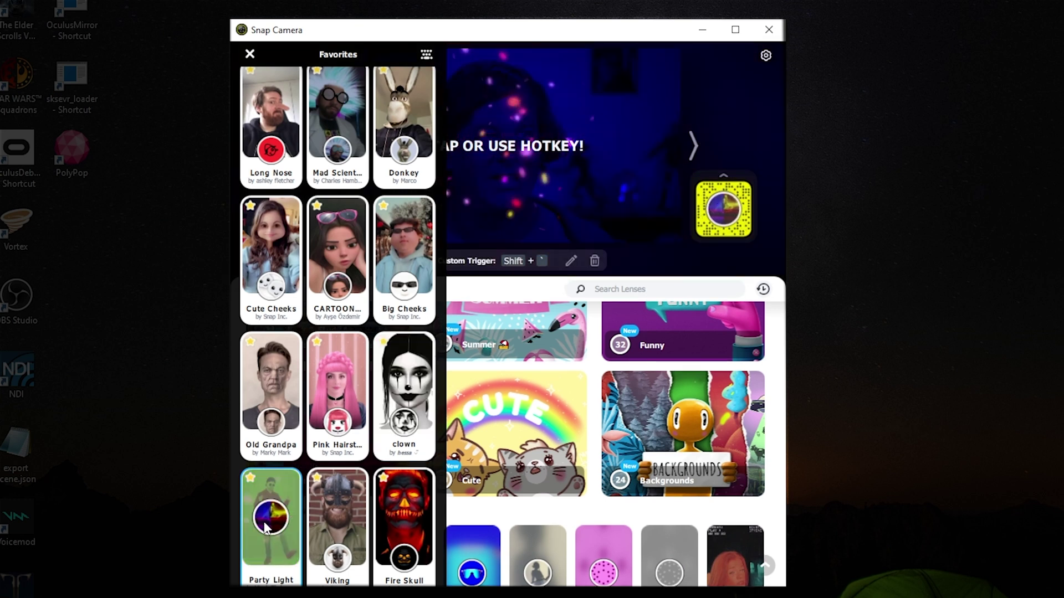
pyautogui.click(249, 54)
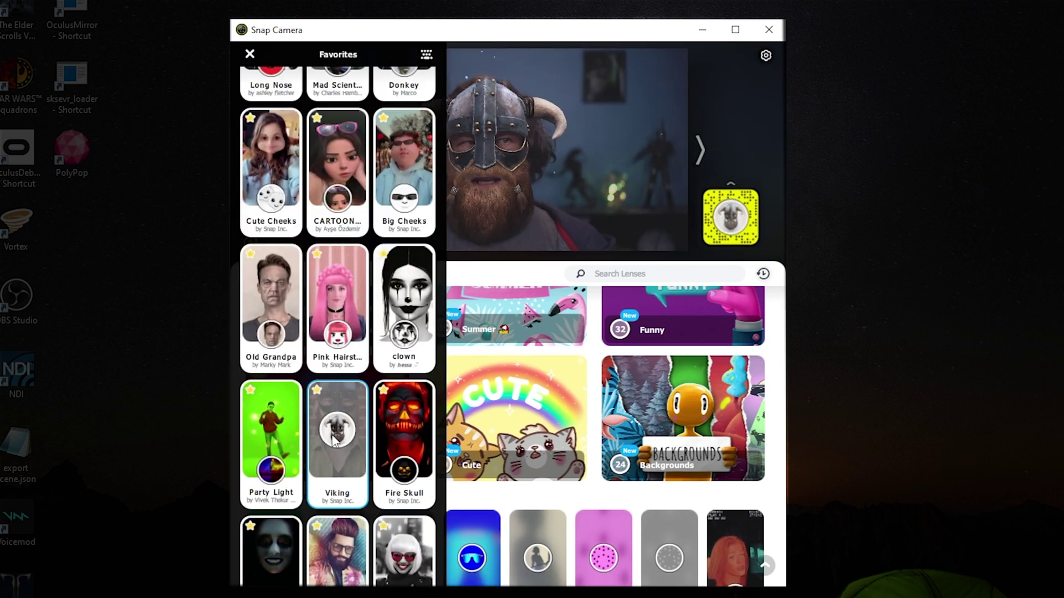
pyautogui.click(403, 432)
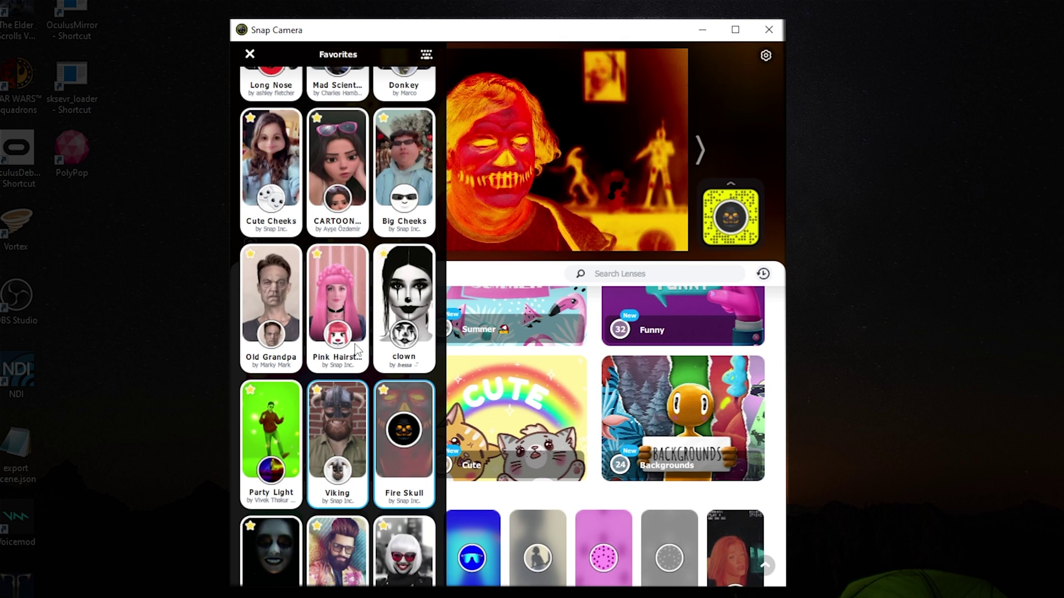
pyautogui.click(250, 54)
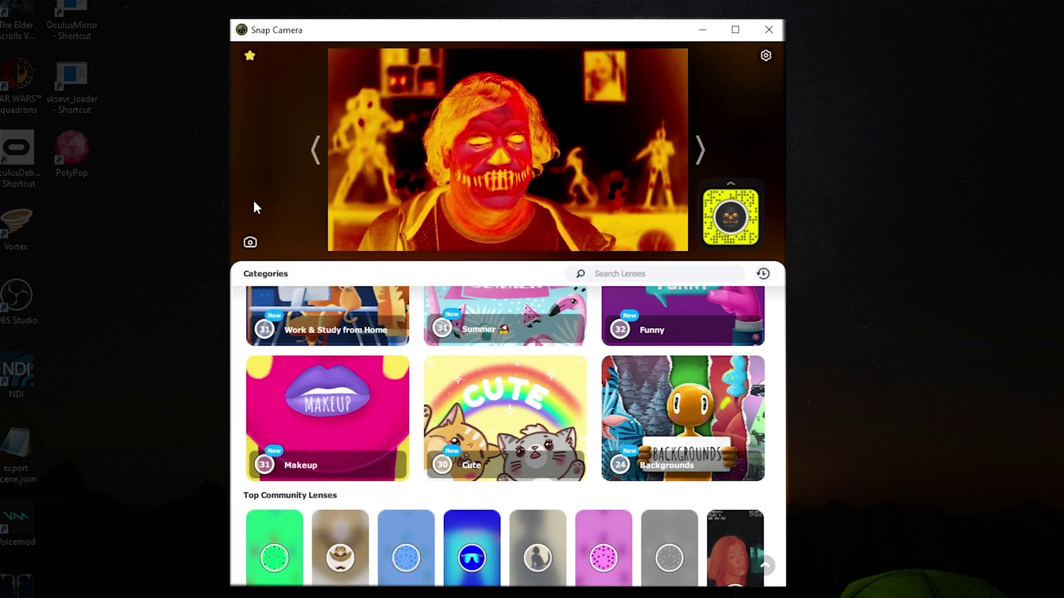
# - Try the Halloween ..., Stylish Bea... and Movie Star... lenses from the favorites one after another
pyautogui.click(249, 56)
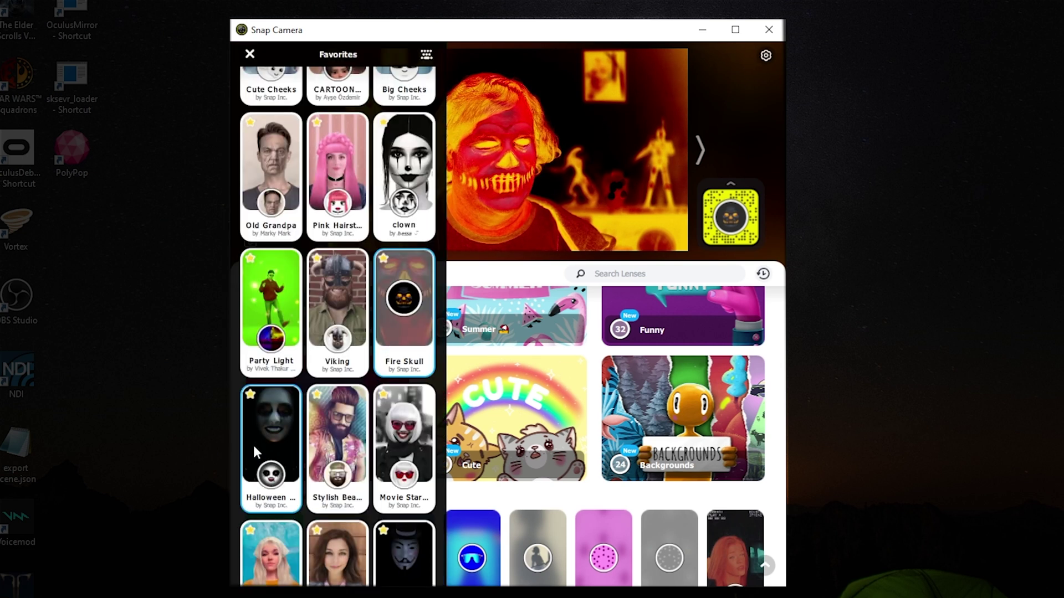
pyautogui.click(250, 54)
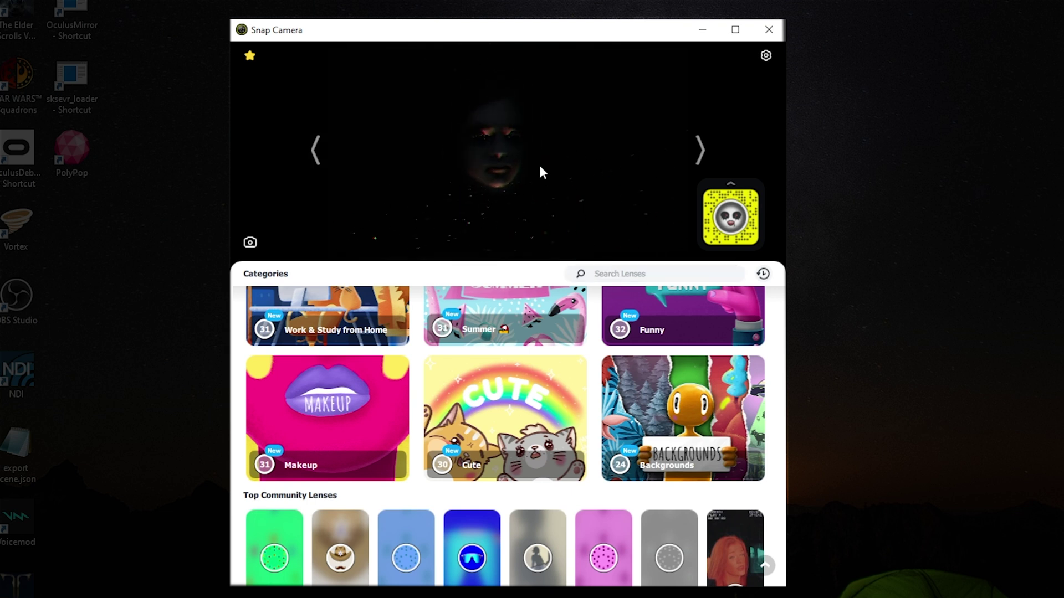
pyautogui.click(249, 56)
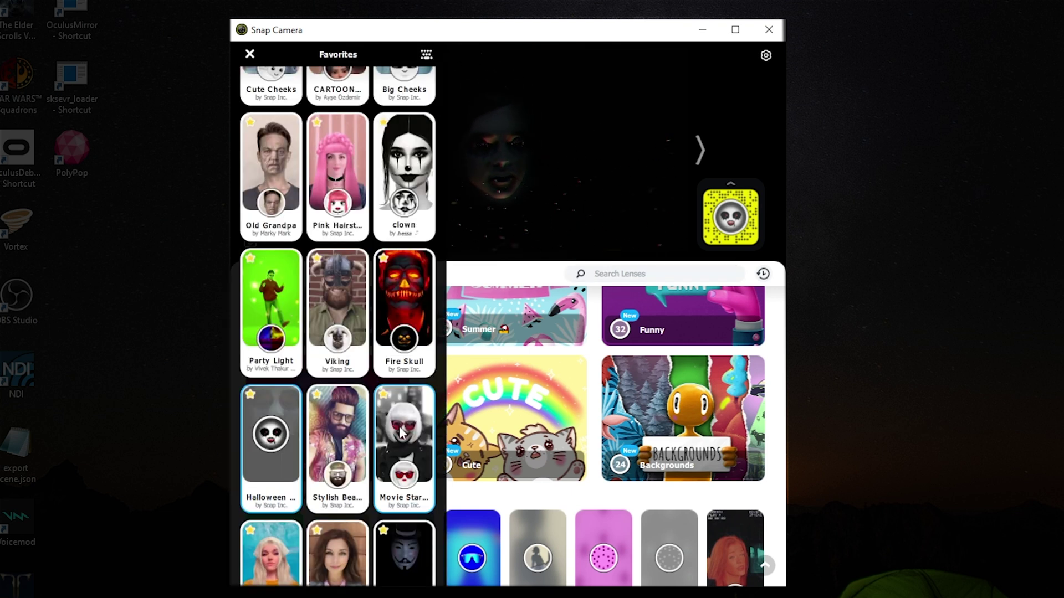
pyautogui.click(338, 440)
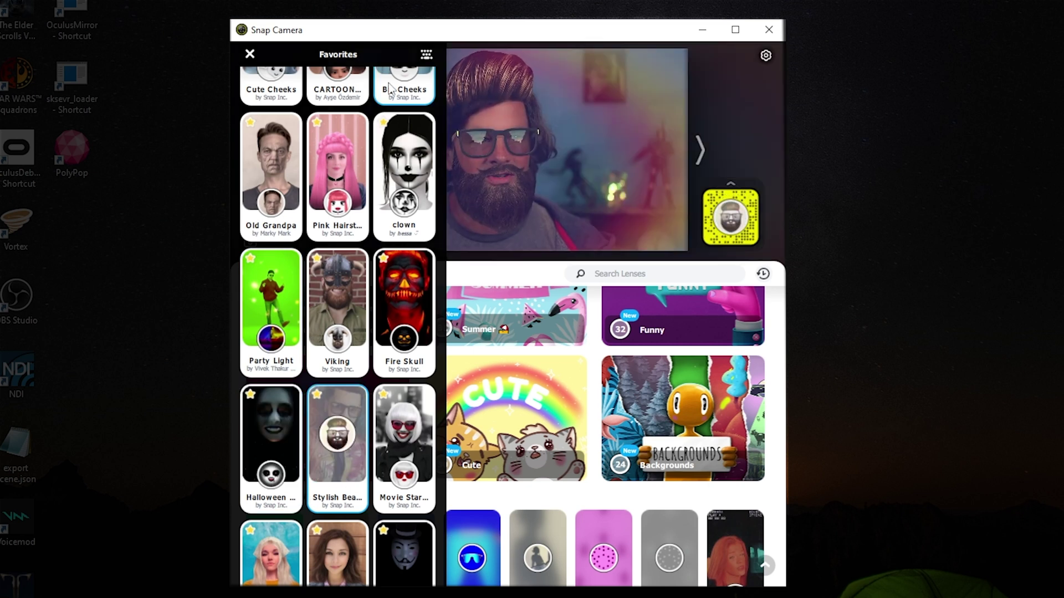
pyautogui.press('Right')
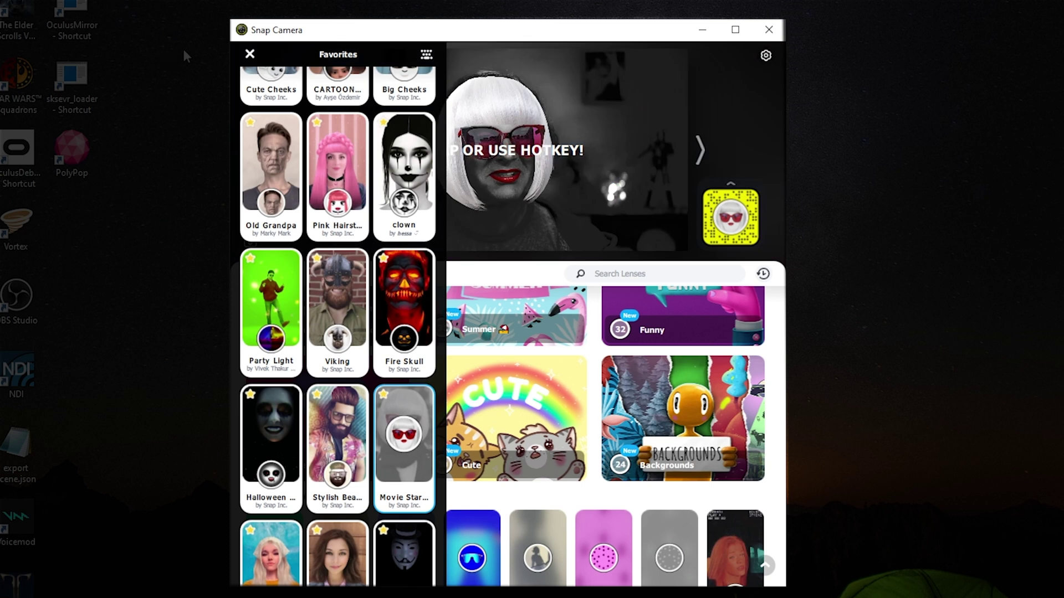
pyautogui.click(250, 55)
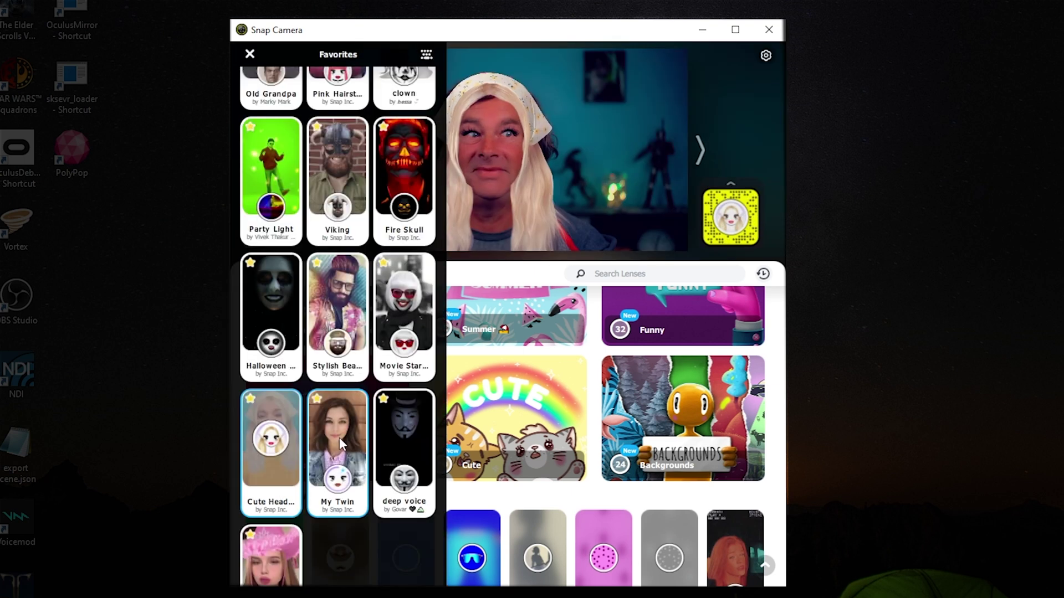
# - Try the My Twin, deep voice and cowboy lenses, and remove the cowboy lens from the favorites
pyautogui.click(340, 443)
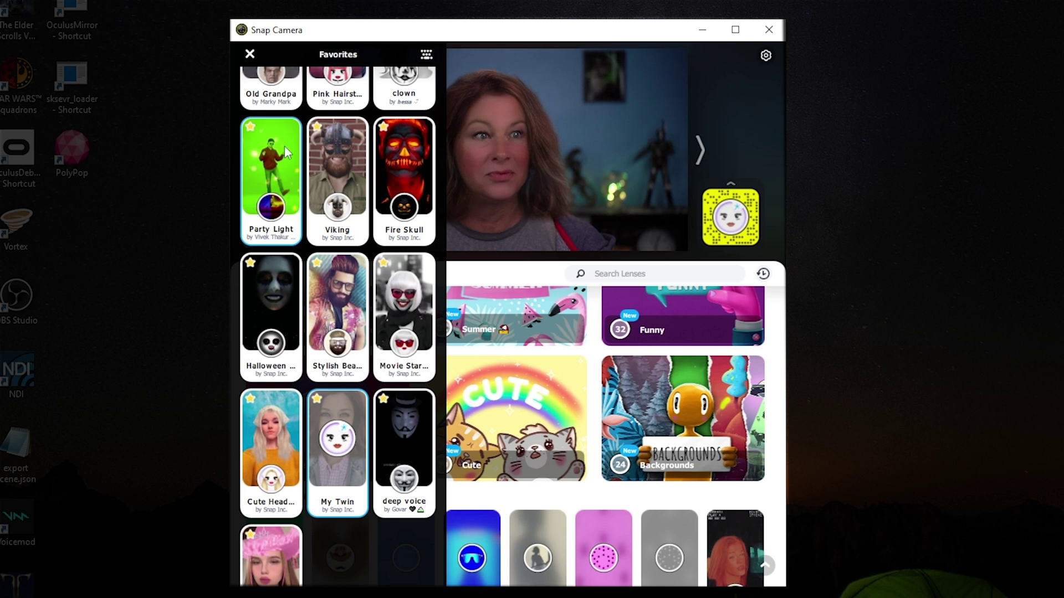
pyautogui.click(250, 54)
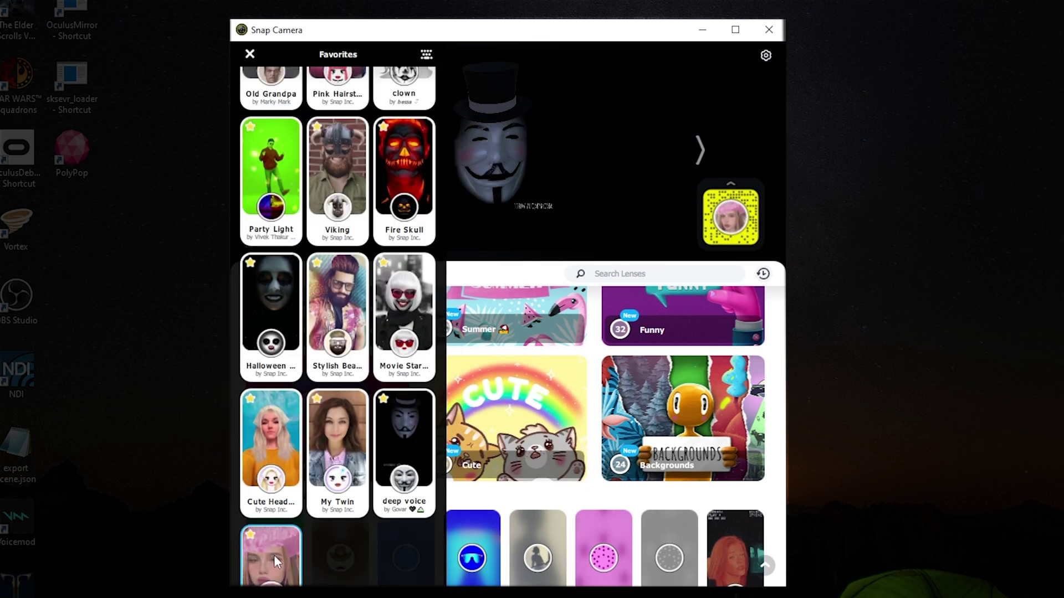
pyautogui.scroll(-2, 338, 333)
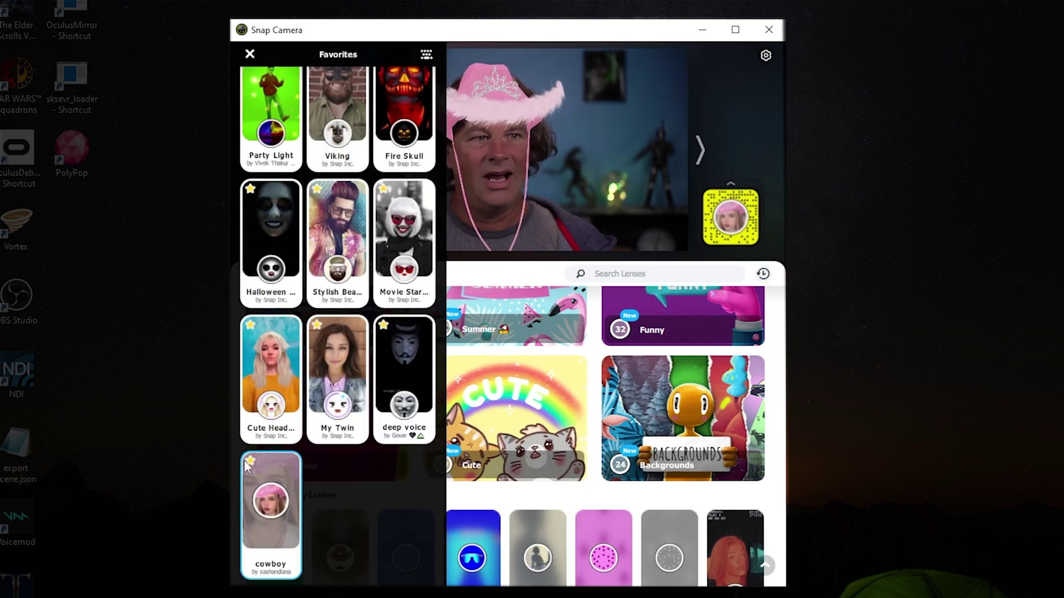
pyautogui.click(250, 462)
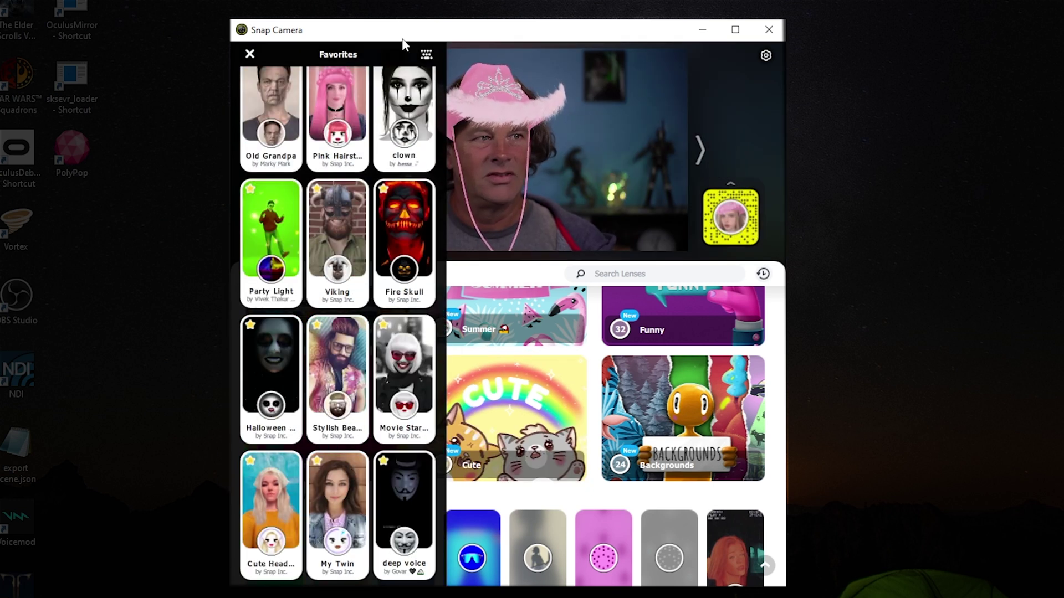
# - Apply the Cartoon Style lens from higher up in the favorites and close the favorites list
pyautogui.scroll(3, 304, 213)
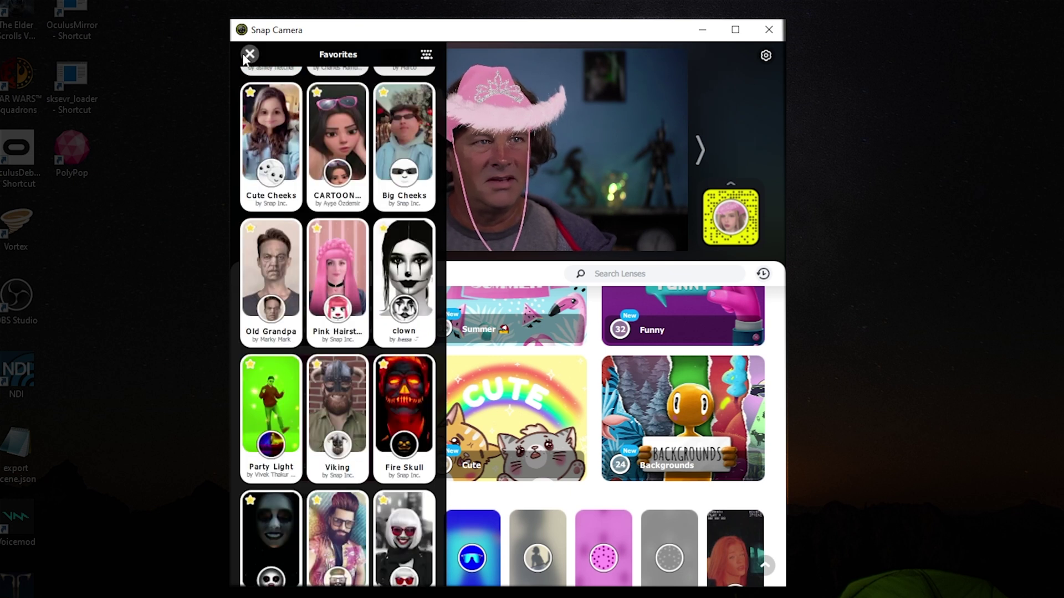
pyautogui.scroll(-2, 339, 273)
pyautogui.scroll(5, 339, 273)
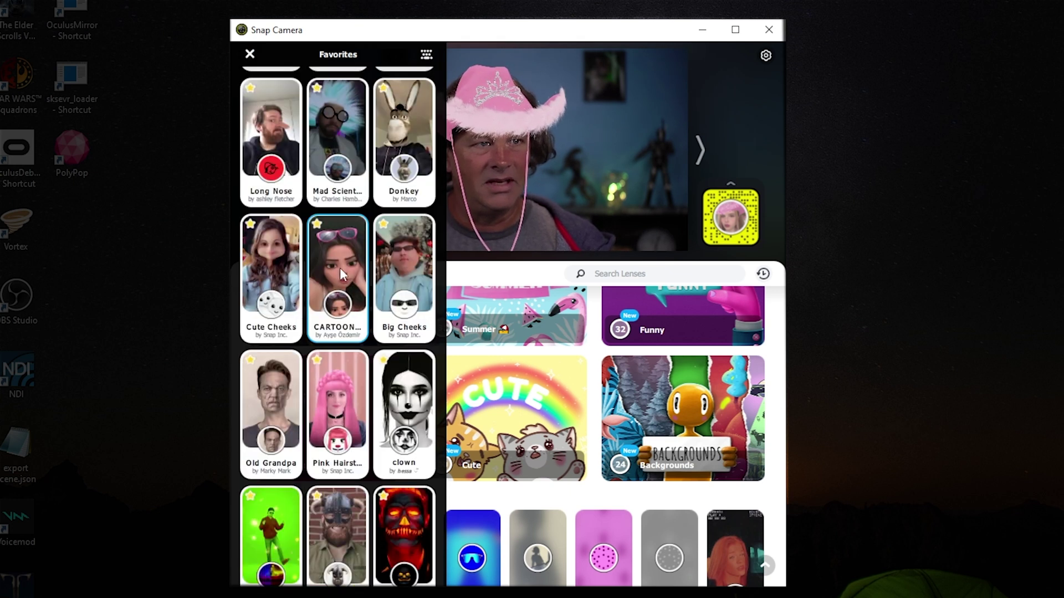
pyautogui.scroll(2, 335, 273)
pyautogui.scroll(-2, 336, 267)
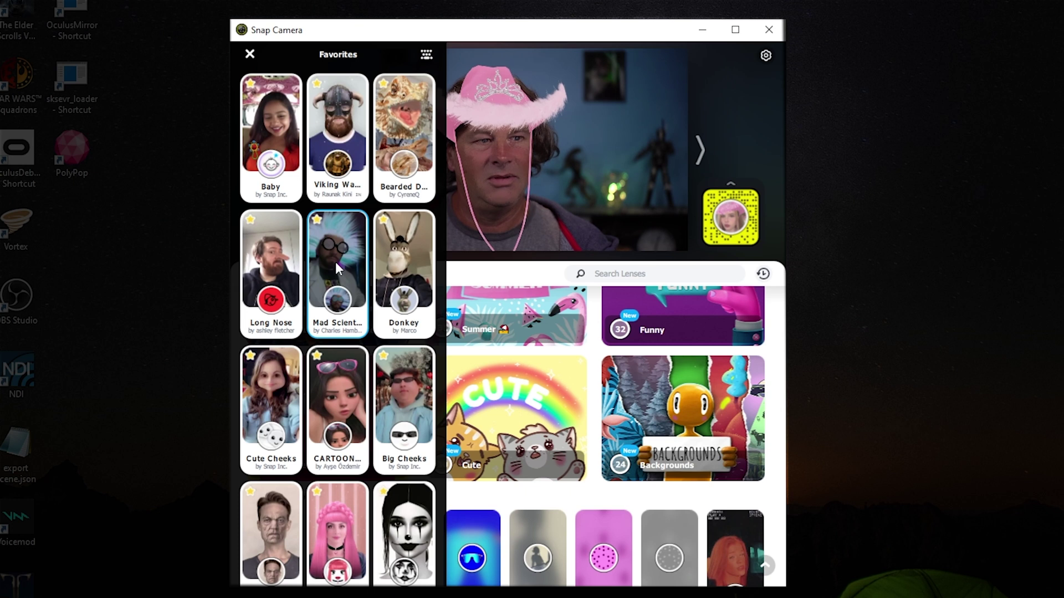
pyautogui.scroll(3, 336, 266)
pyautogui.scroll(6, 336, 270)
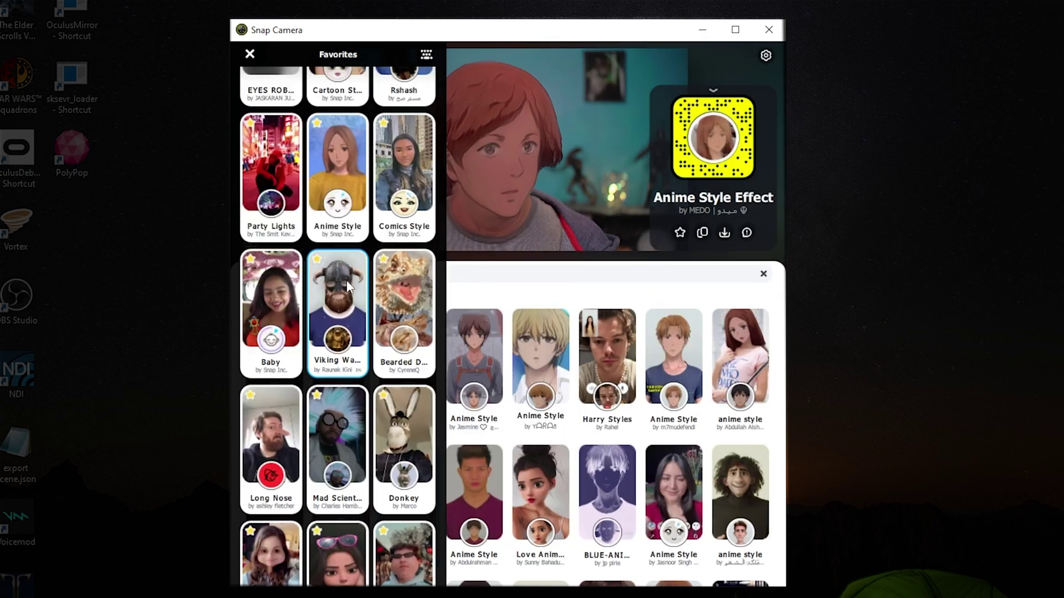
pyautogui.click(346, 261)
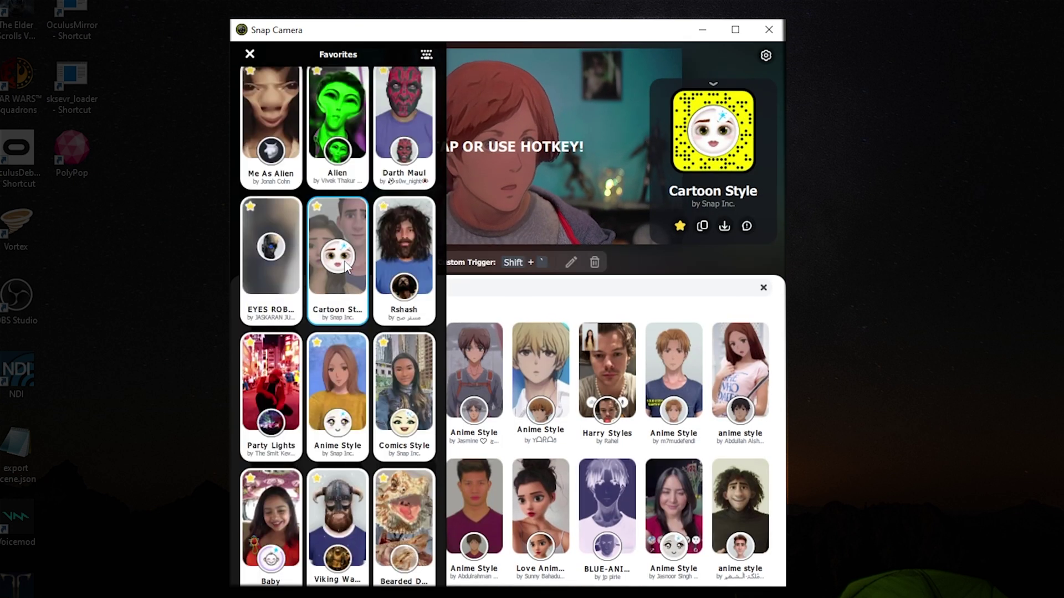
pyautogui.click(250, 55)
# - Search the lenses for "Cartoon style" and try the 3D Cartoon style, Cartoon Style and Cartoon 3D Style results
pyautogui.write('Cartoon style')
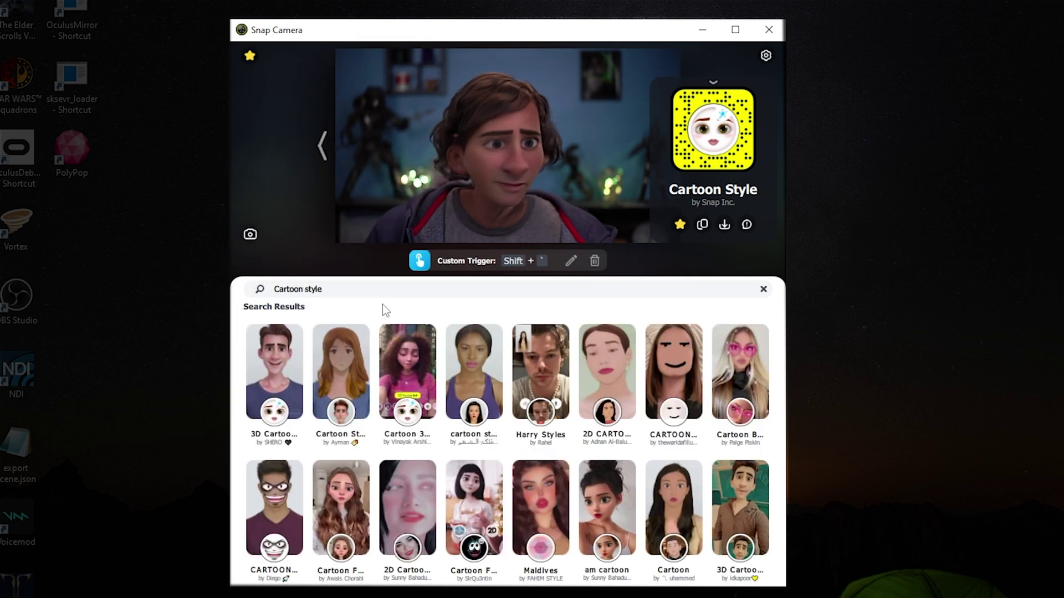
pyautogui.click(267, 381)
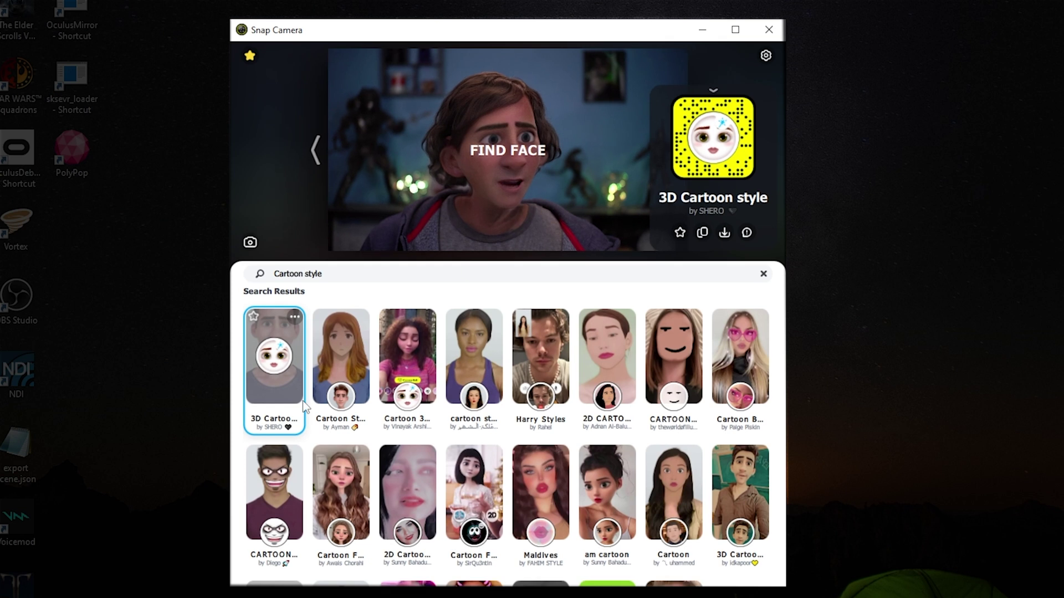
pyautogui.click(339, 360)
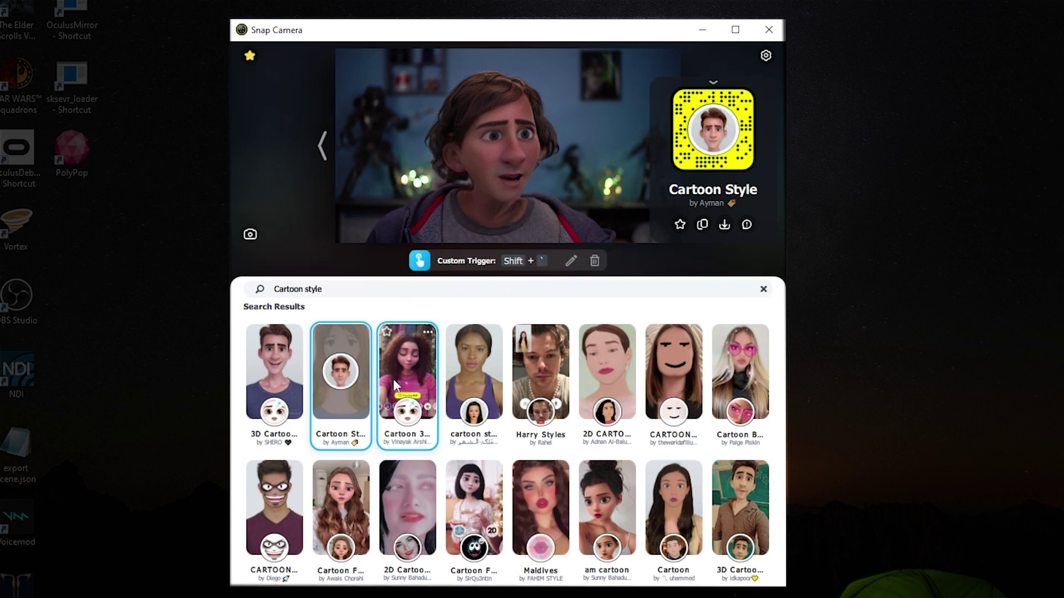
pyautogui.click(405, 377)
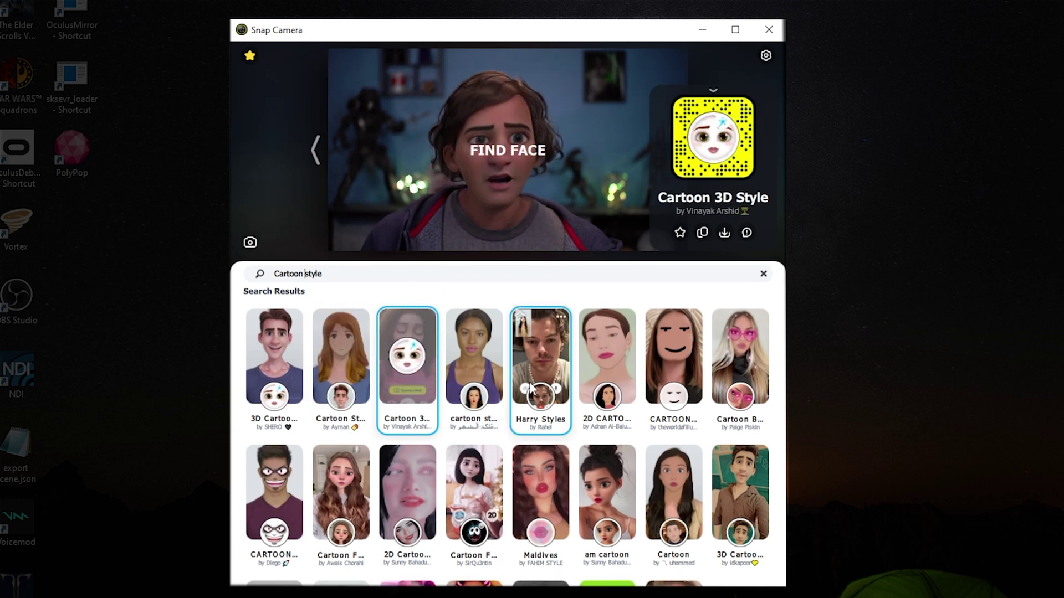
# - Try the cartoon style, Harry Styles, 2D CARTOON and CARTOON FACE lenses from the search results
pyautogui.click(474, 366)
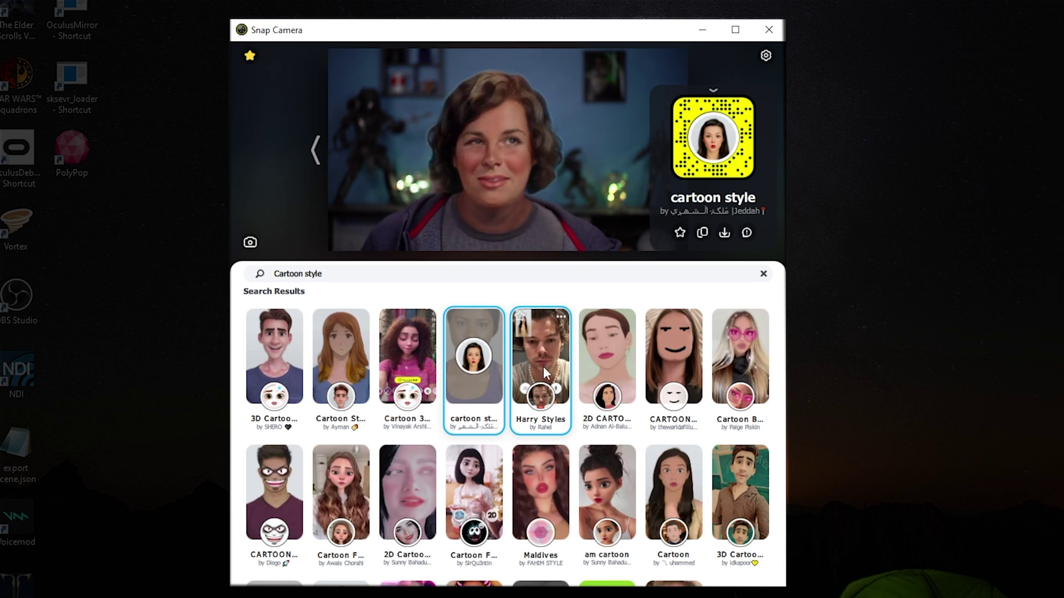
pyautogui.click(543, 367)
pyautogui.click(607, 371)
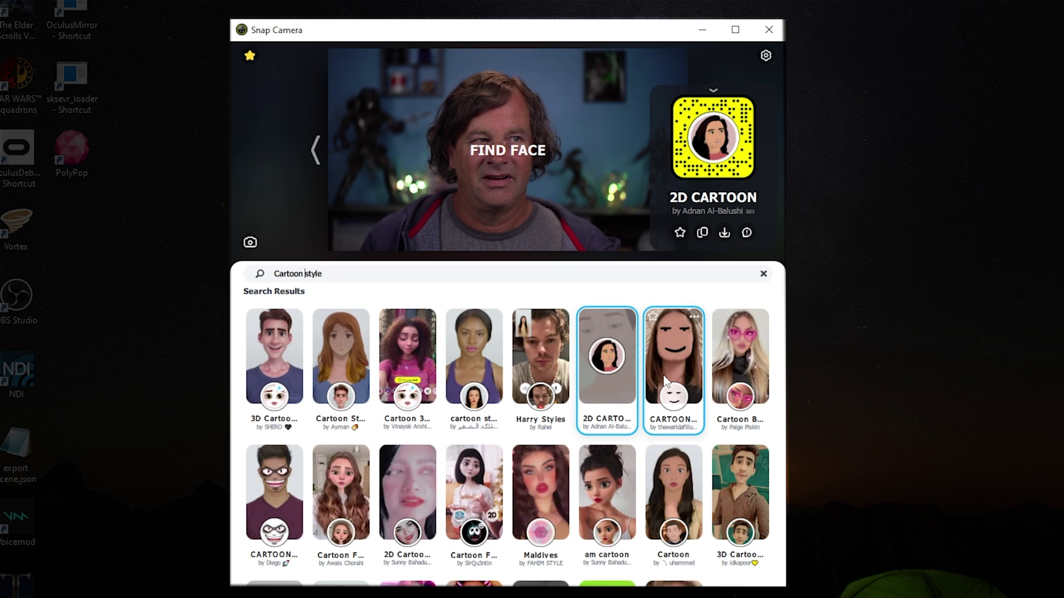
pyautogui.click(671, 372)
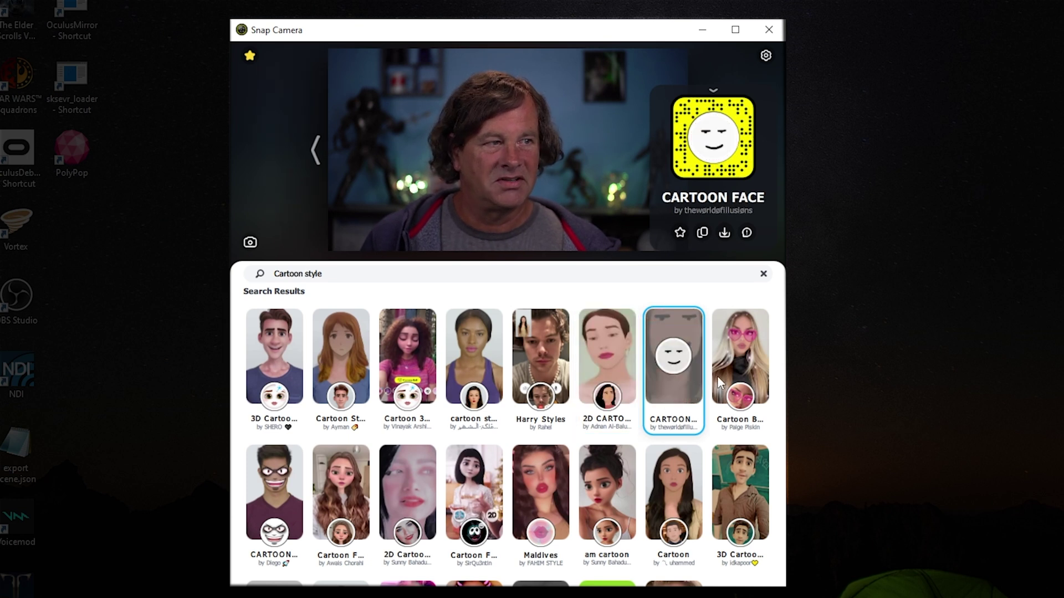
# - Look through the remaining cartoon search results and apply the 3D Cartoon style lens again
pyautogui.scroll(-2, 530, 440)
pyautogui.scroll(-1, 533, 438)
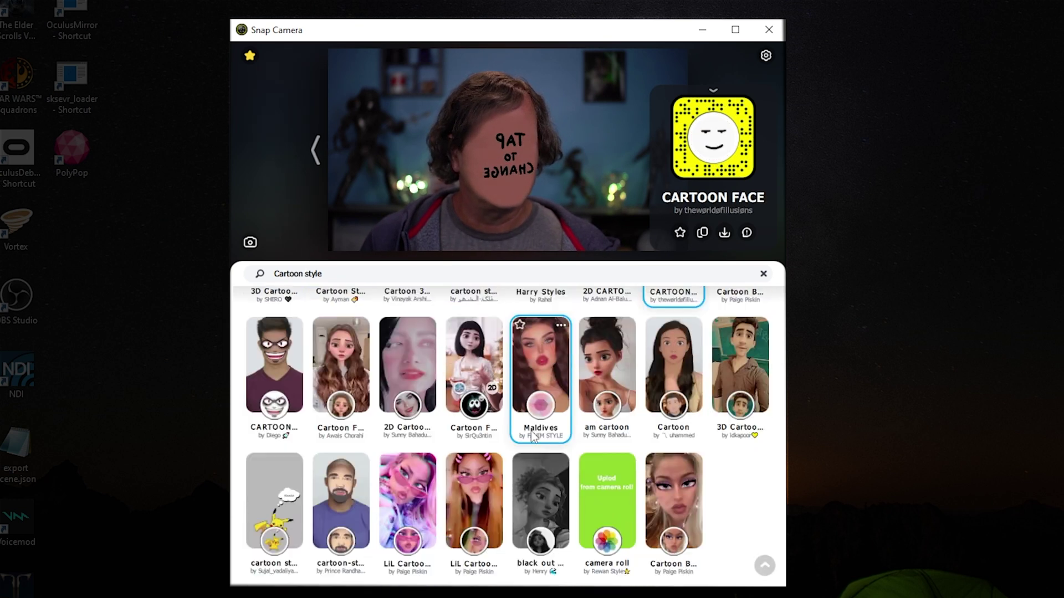
pyautogui.scroll(3, 537, 428)
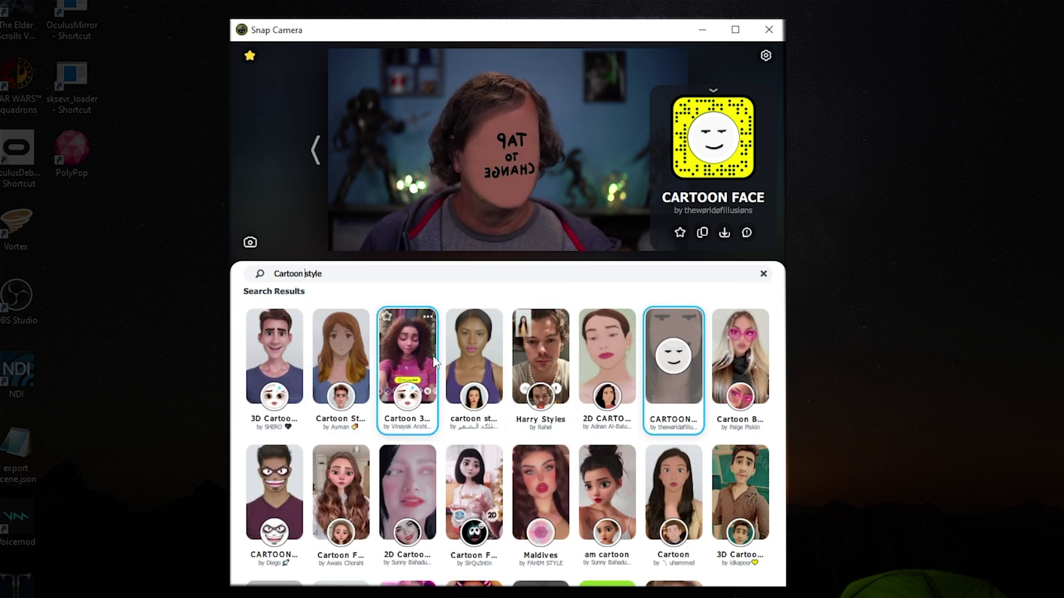
pyautogui.click(279, 358)
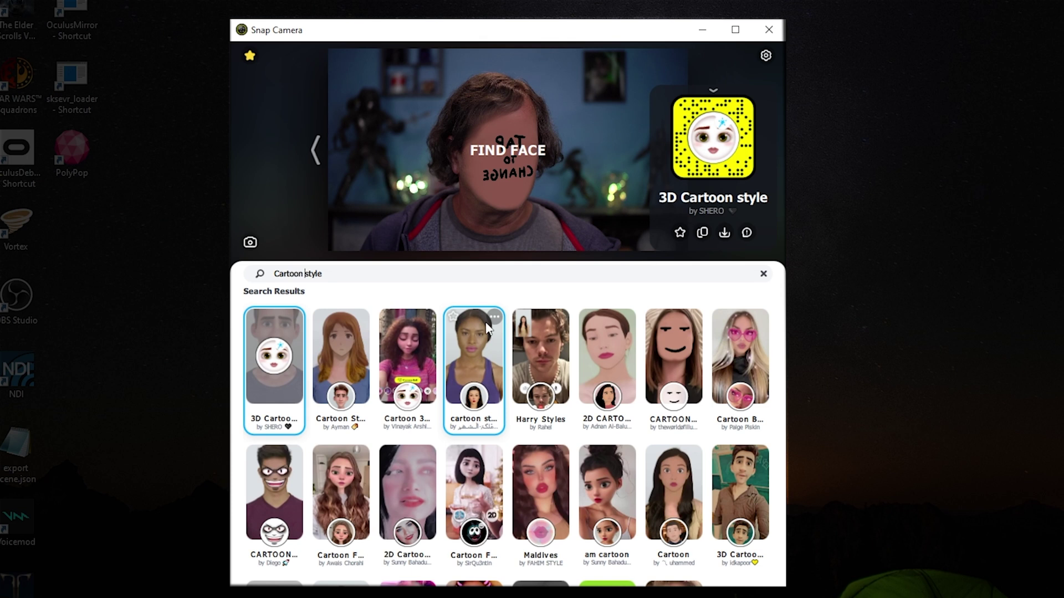
# - Apply the Cartoon Style lens from the favorites, close the list and copy the lens link
pyautogui.click(250, 56)
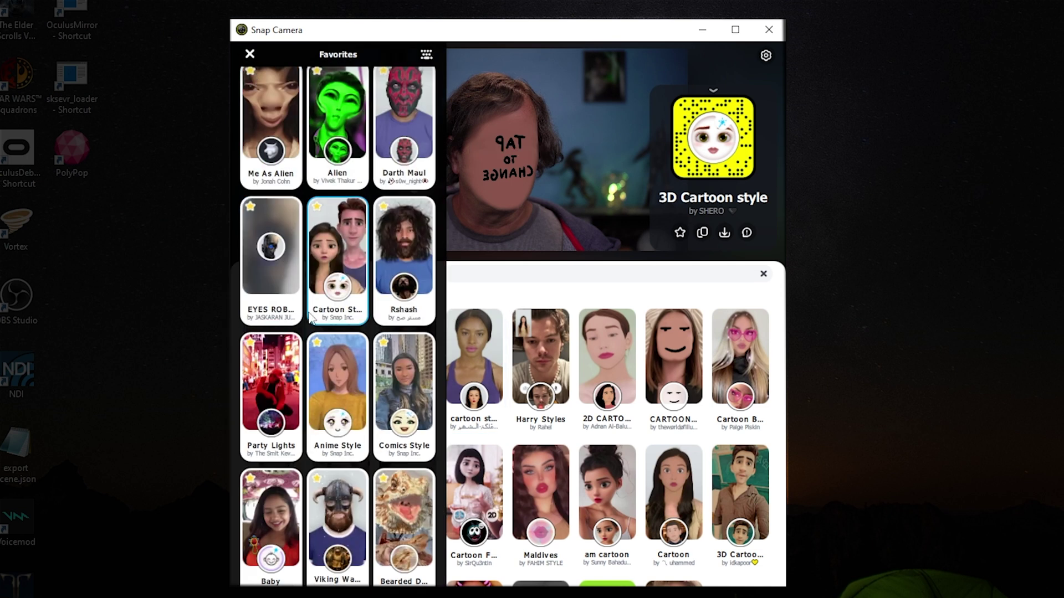
pyautogui.click(336, 255)
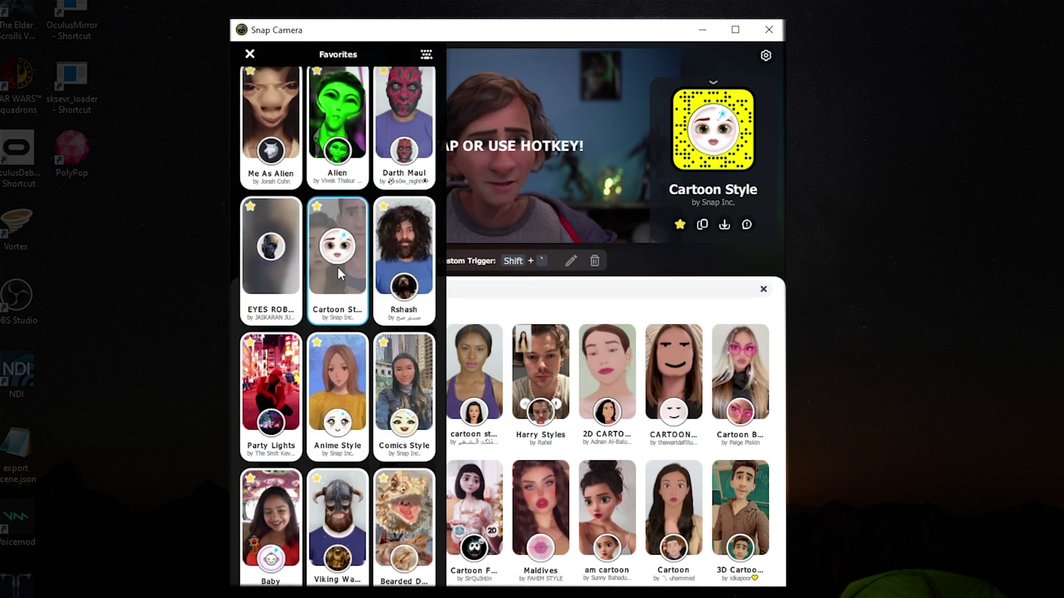
pyautogui.click(251, 55)
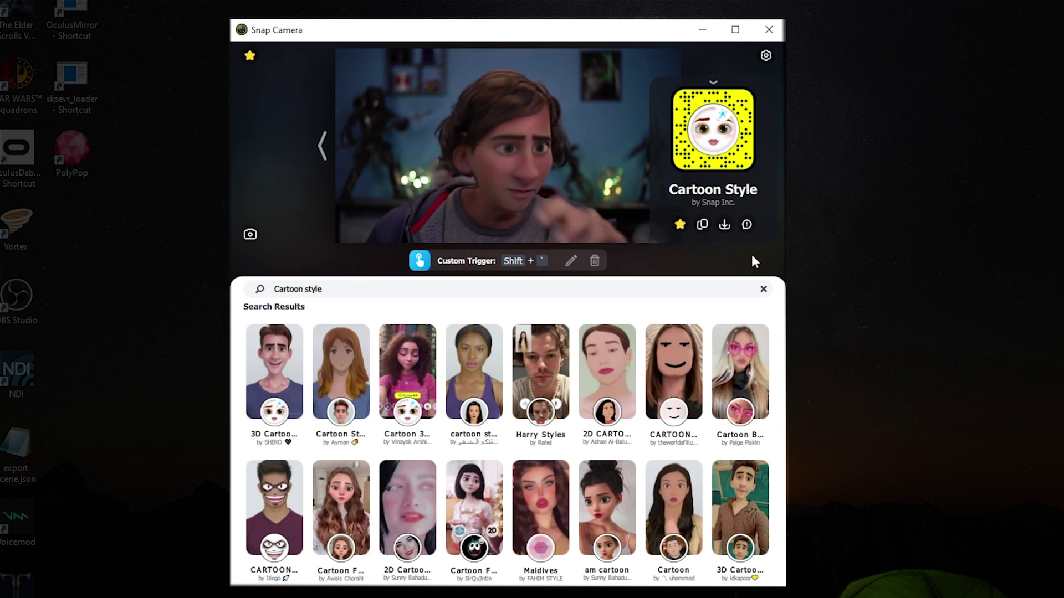
pyautogui.click(701, 224)
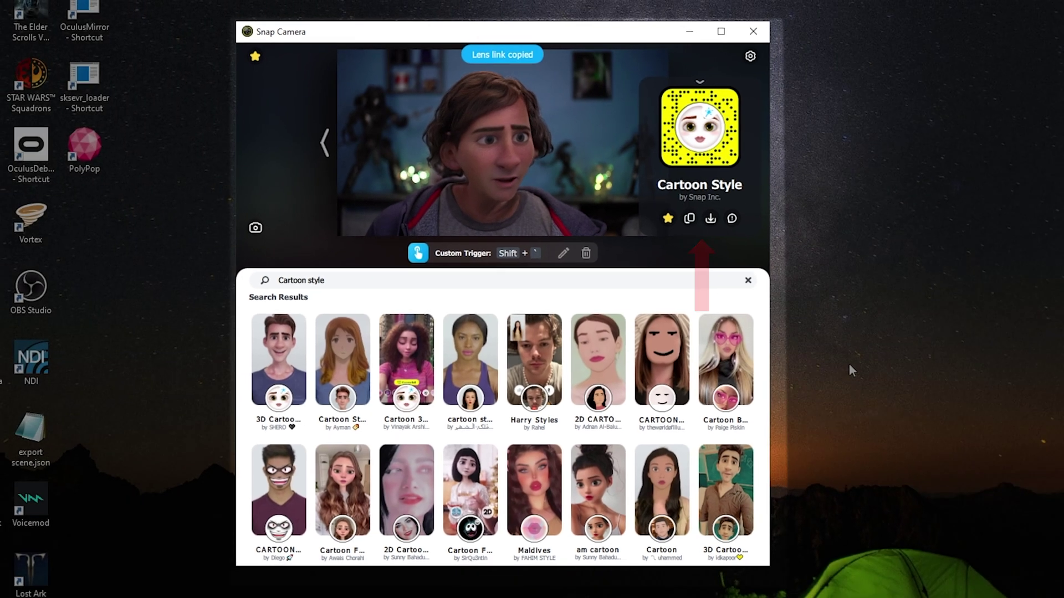
# - Create a new text document on the desktop, name it "snap links" and open it in Notepad
pyautogui.rightClick(871, 314)
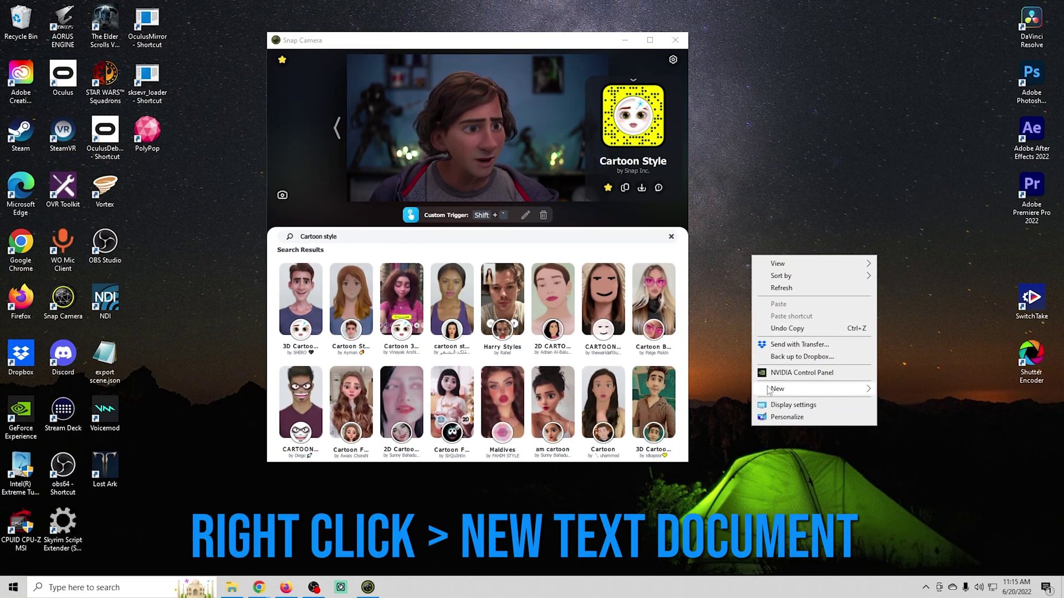
pyautogui.moveTo(770, 391)
pyautogui.click(915, 430)
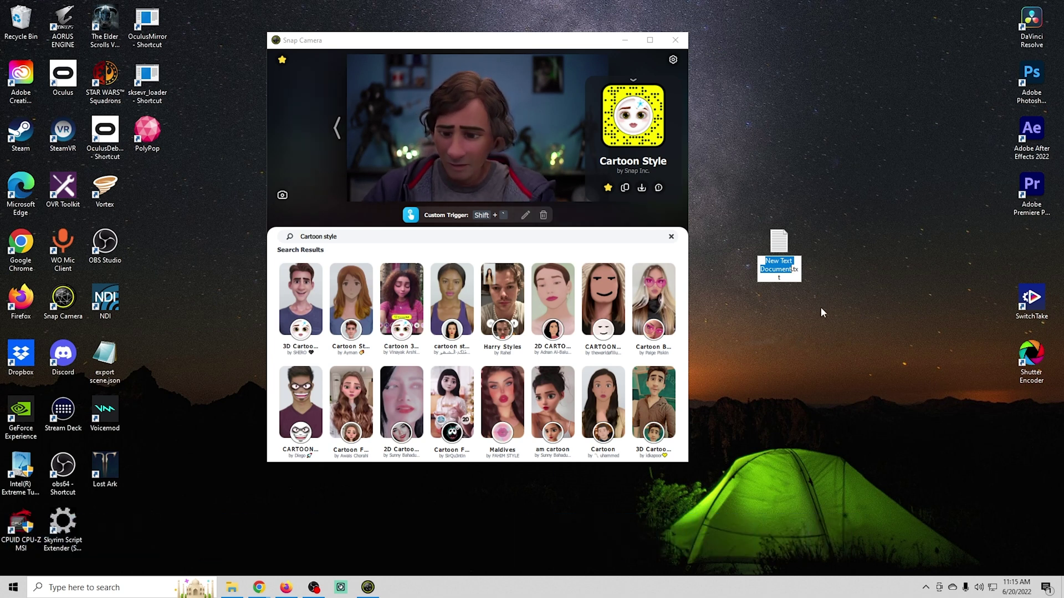
pyautogui.write('snap links')
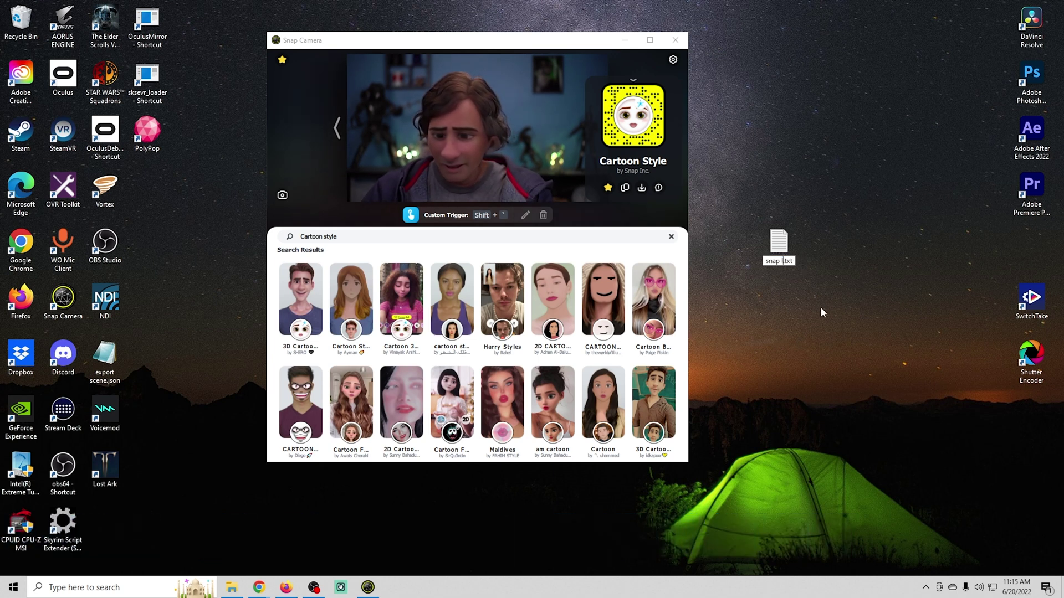
pyautogui.press('Return')
pyautogui.doubleClick(778, 244)
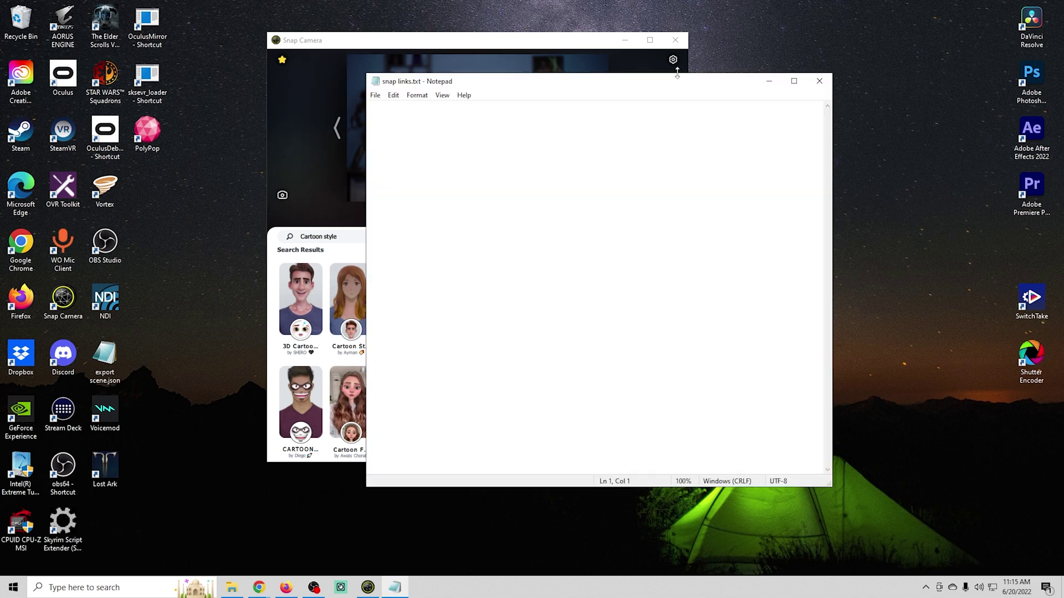
# - Place the Notepad and Snap Camera windows side by side and paste the copied lens link into snap links.txt
pyautogui.moveTo(649, 86); pyautogui.dragTo(833, 96)
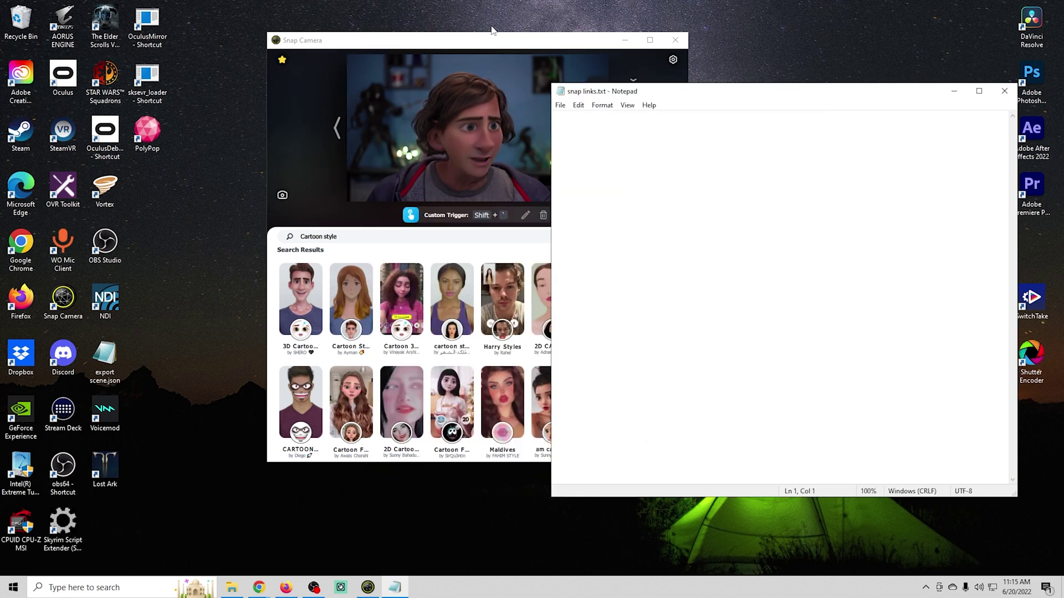
pyautogui.moveTo(490, 44); pyautogui.dragTo(325, 51)
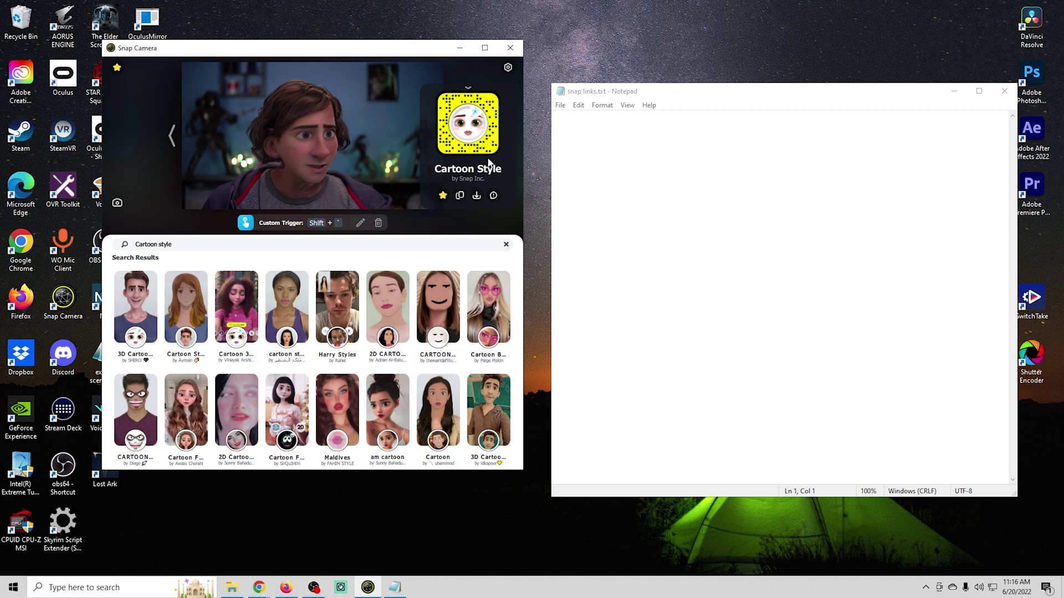
pyautogui.click(632, 185)
pyautogui.hotkey('ctrl', 'v')
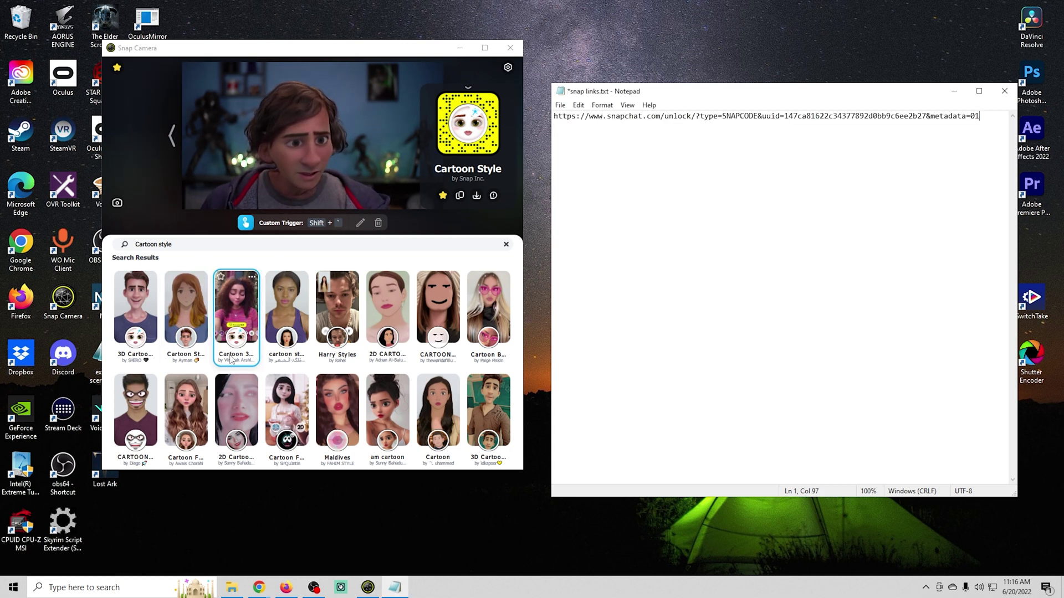
pyautogui.scroll(-2, 235, 355)
pyautogui.scroll(2, 236, 354)
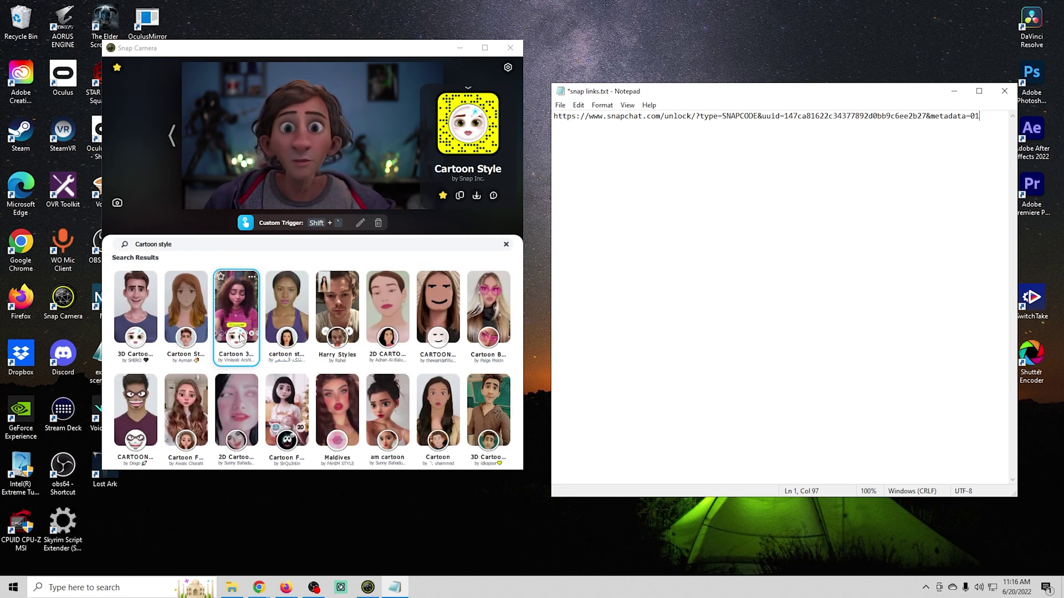
pyautogui.click(657, 240)
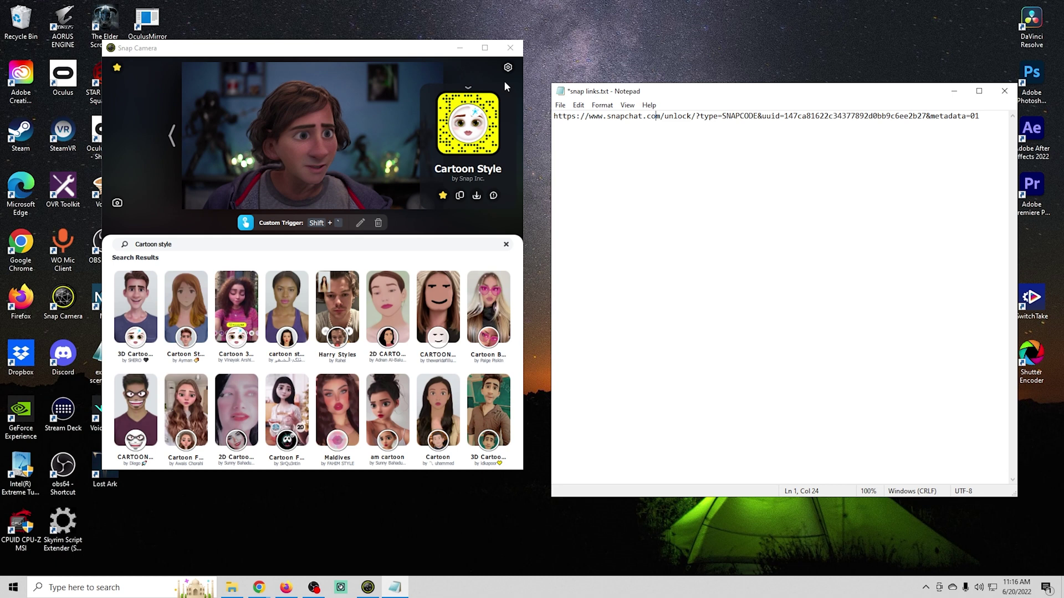
# - Turn off the Cartoon Style lens in the Snap Camera favorites and clear the "Cartoon style" search
pyautogui.click(116, 68)
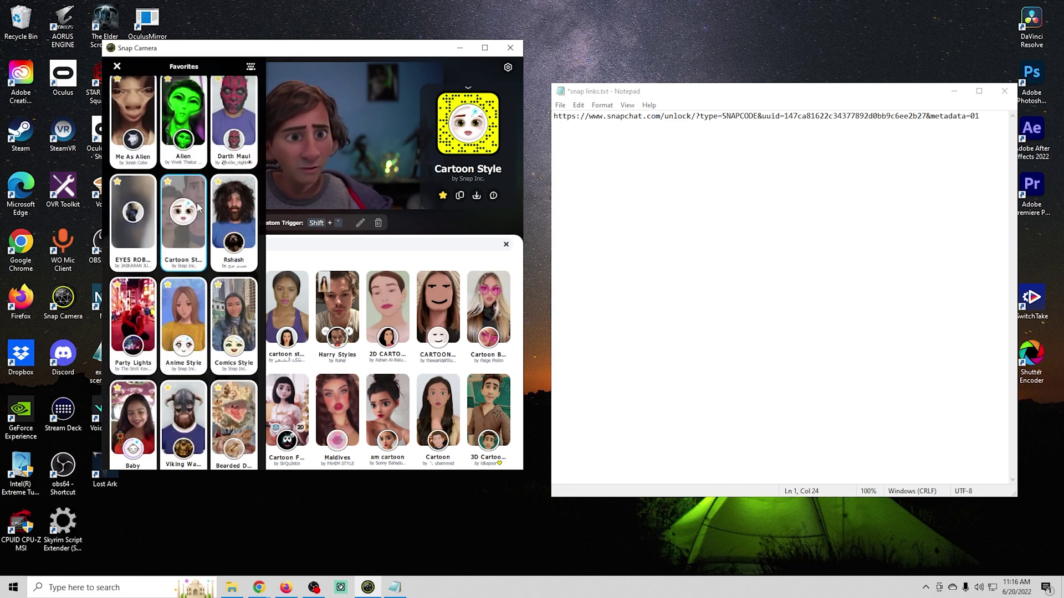
pyautogui.click(184, 222)
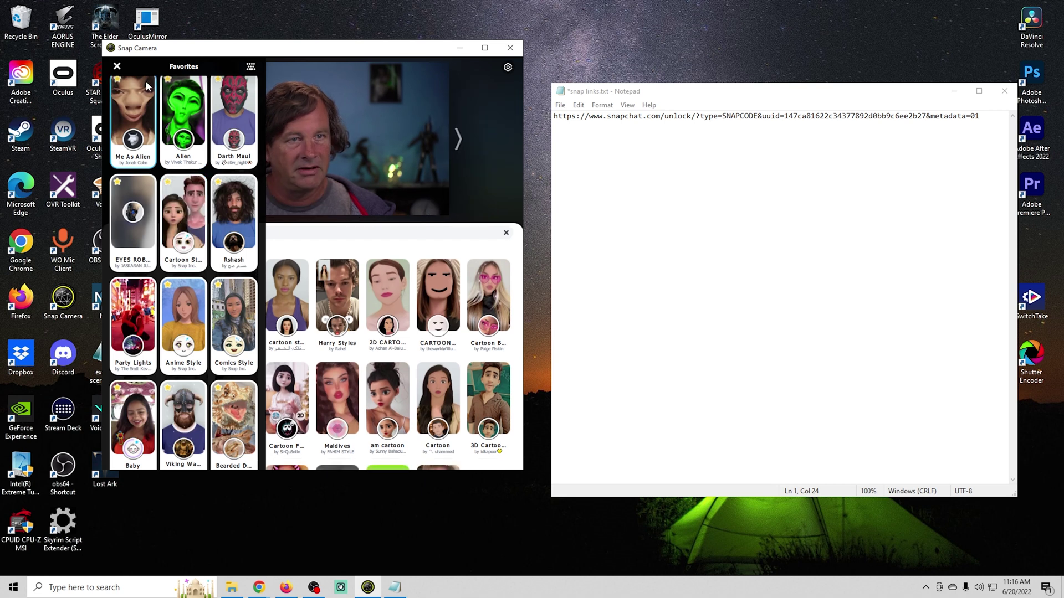
pyautogui.click(117, 66)
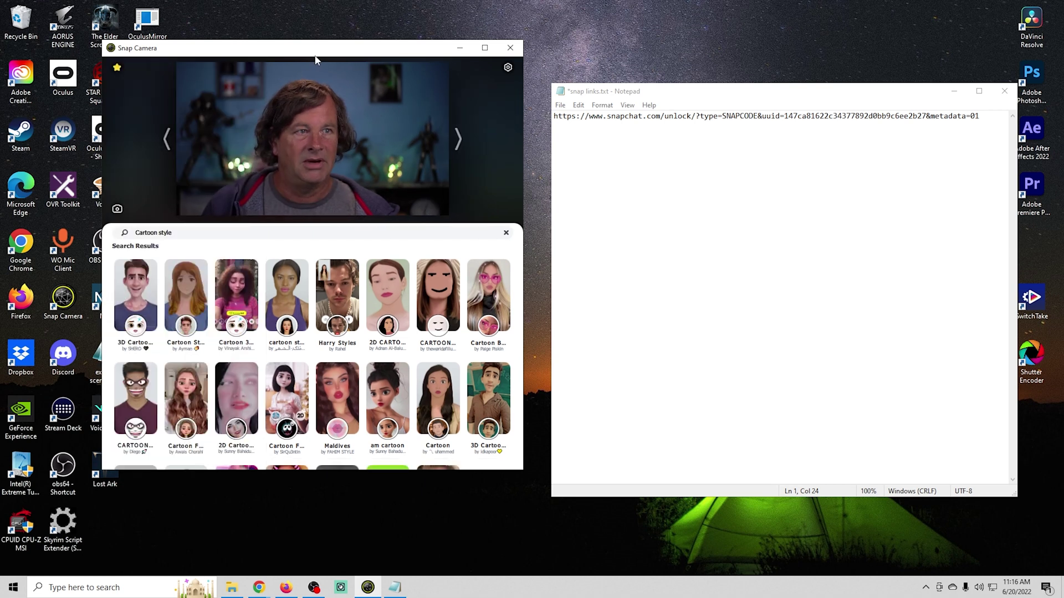
pyautogui.click(506, 233)
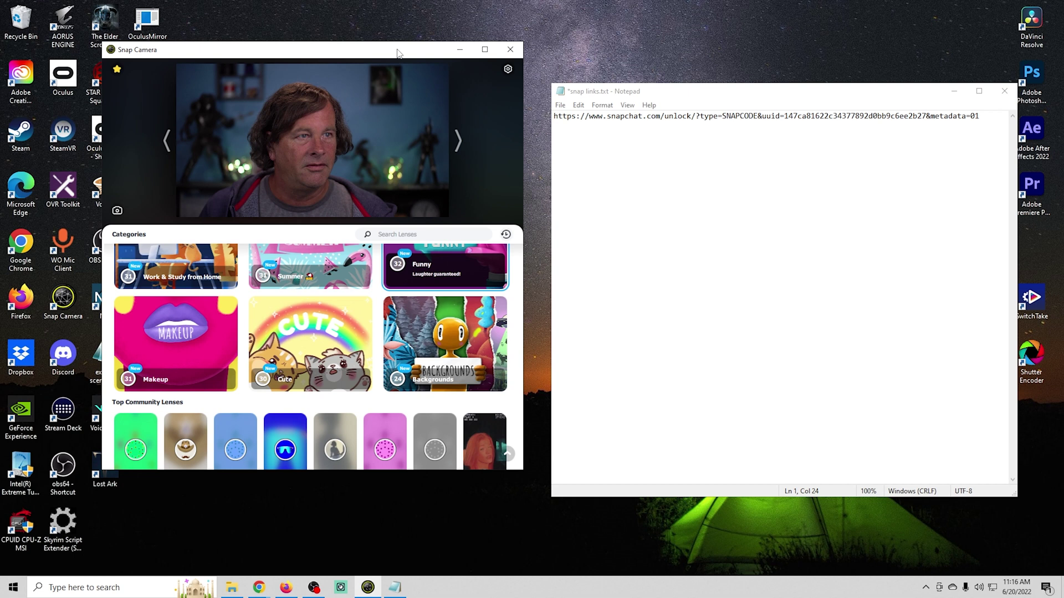
pyautogui.moveTo(399, 48); pyautogui.dragTo(409, 87)
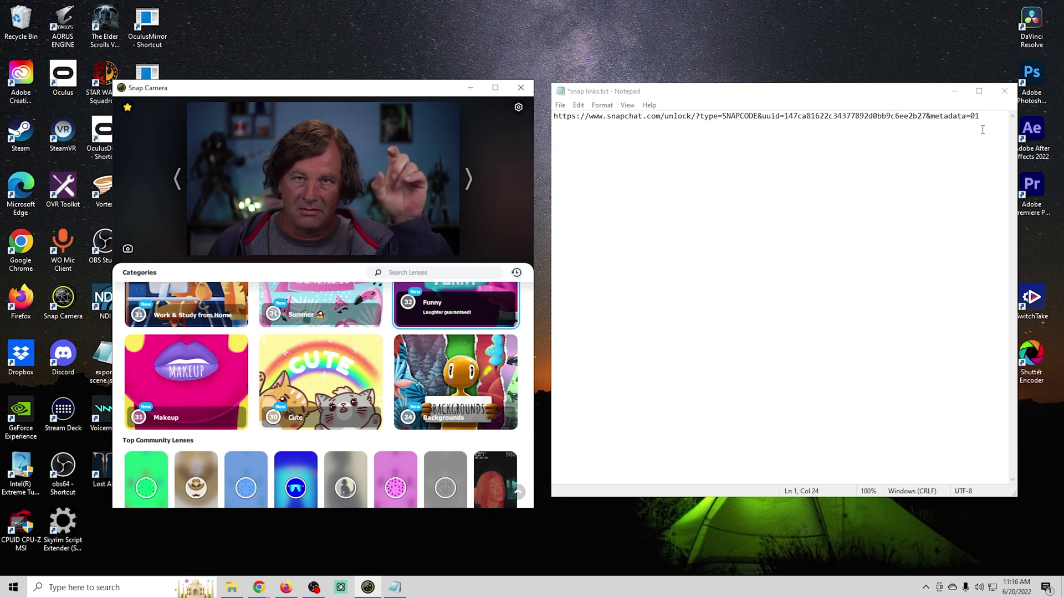
# - Copy the whole lens link from snap links.txt and open it in a new Chrome tab
pyautogui.moveTo(982, 130); pyautogui.dragTo(536, 116)
pyautogui.hotkey('ctrl', 'c')
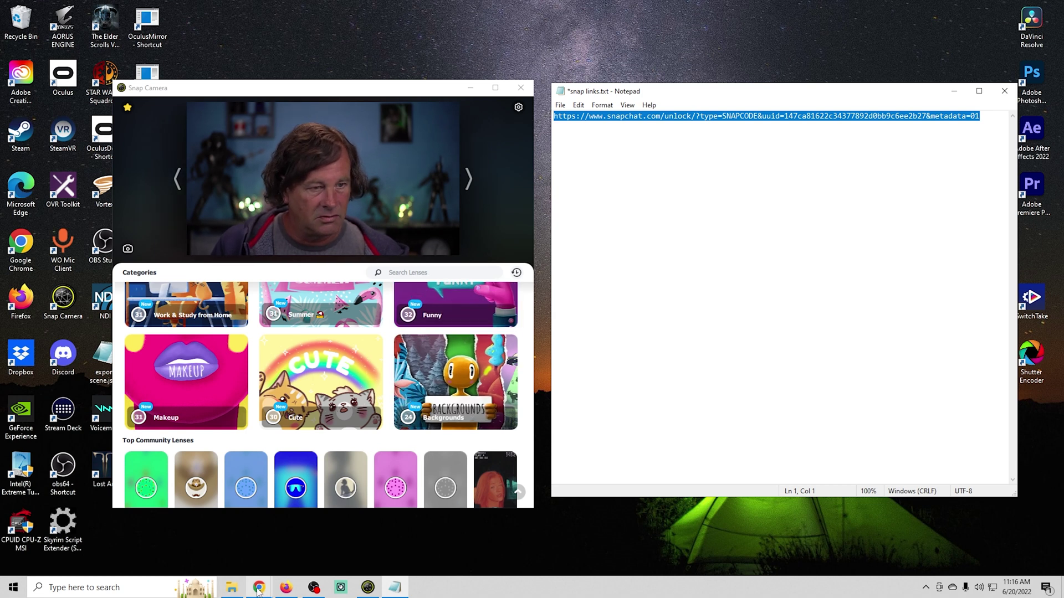
pyautogui.moveTo(258, 592)
pyautogui.click(319, 532)
pyautogui.hotkey('ctrl', 't')
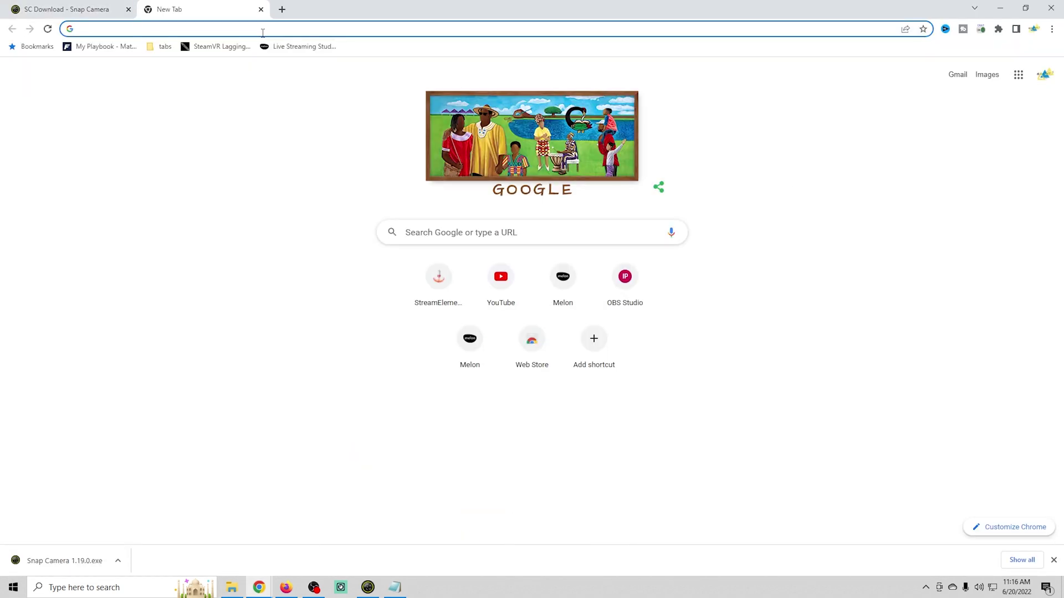
pyautogui.click(263, 30)
pyautogui.hotkey('ctrl', 'v')
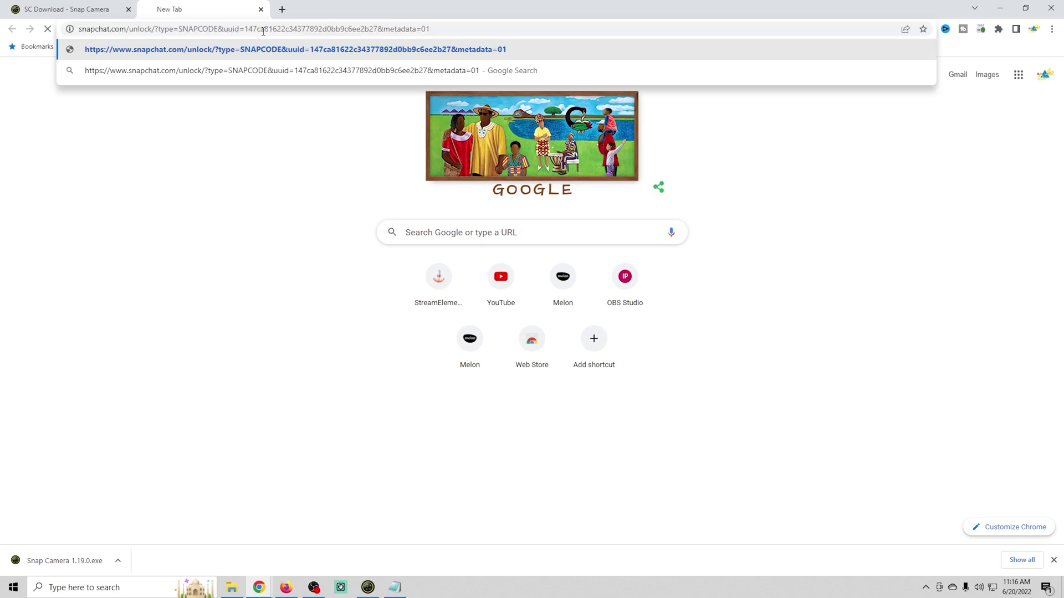
pyautogui.press('Return')
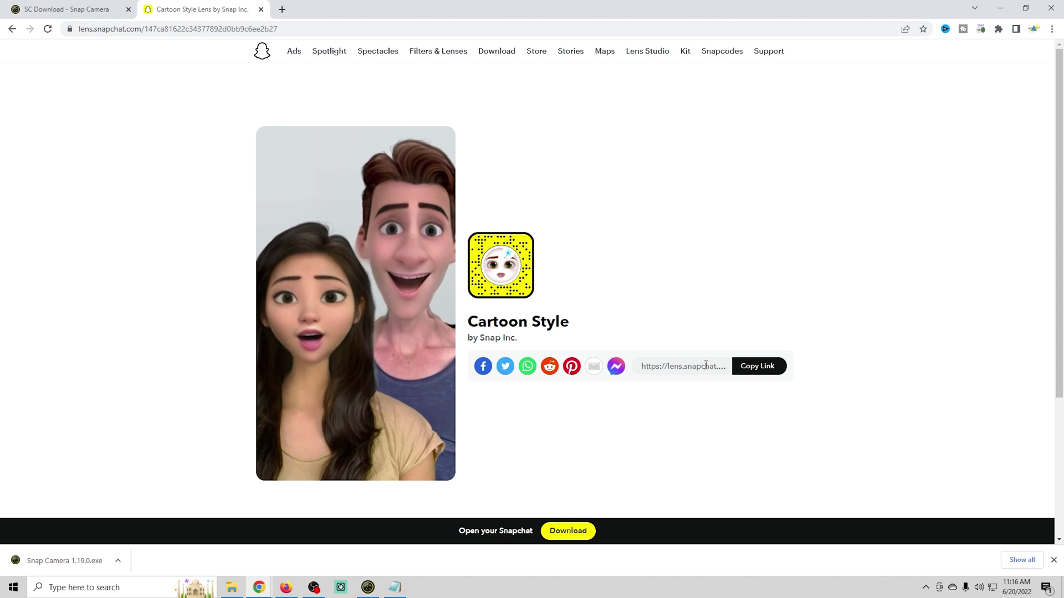
# - Copy the link offered on the Cartoon Style web page, try it in Snap Camera's lens search, then clear the search and minimize Chrome
pyautogui.click(756, 369)
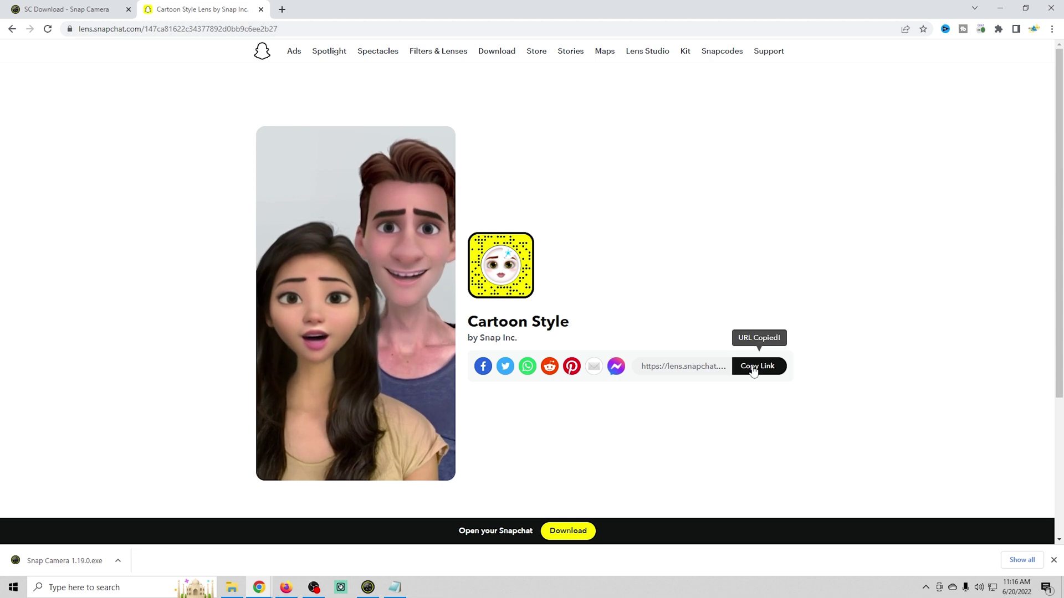
pyautogui.click(367, 587)
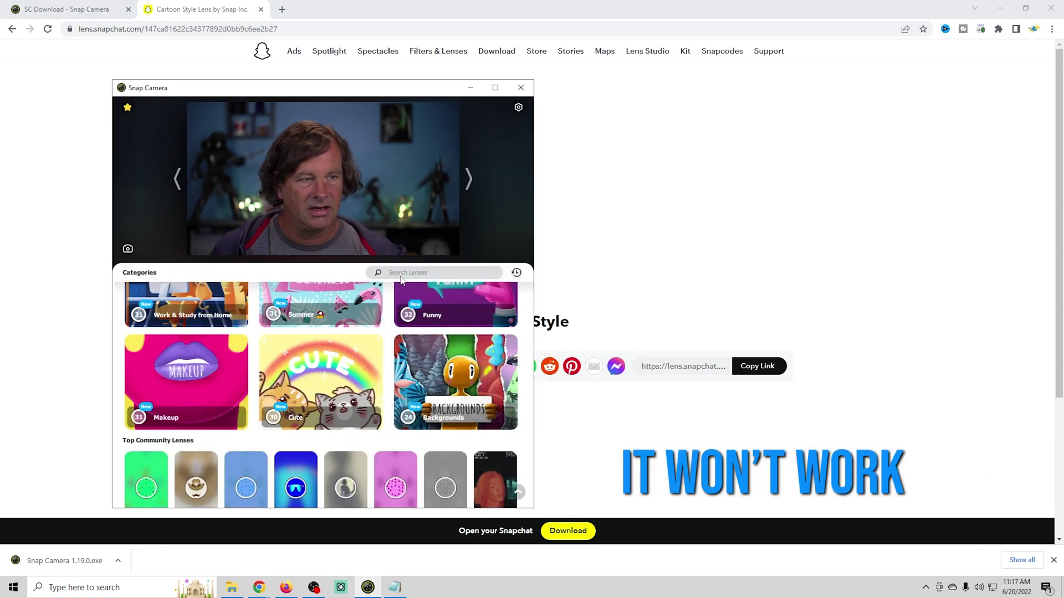
pyautogui.click(408, 273)
pyautogui.hotkey('ctrl', 'v')
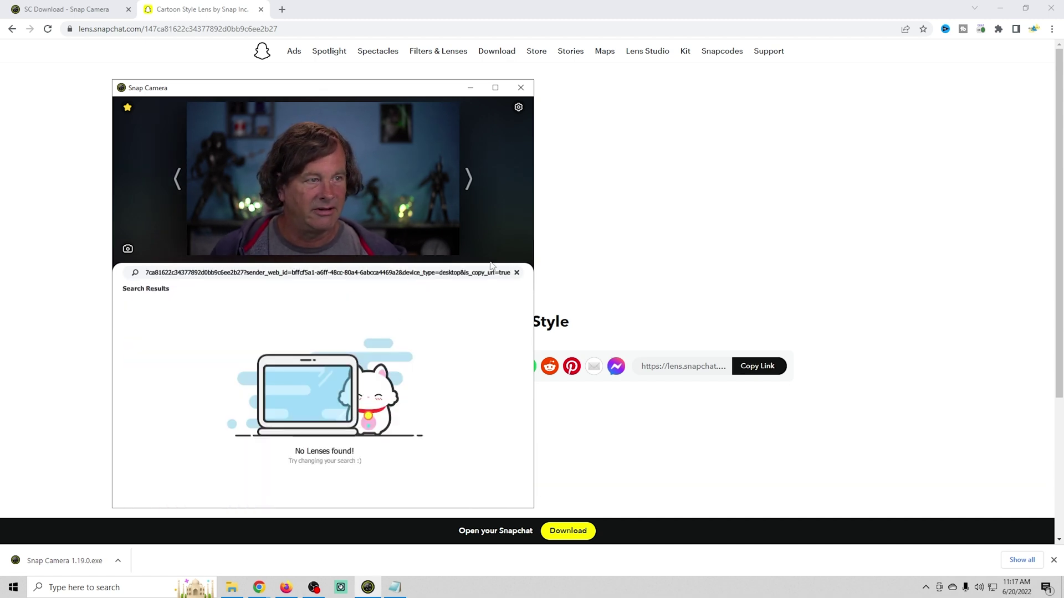
pyautogui.click(516, 274)
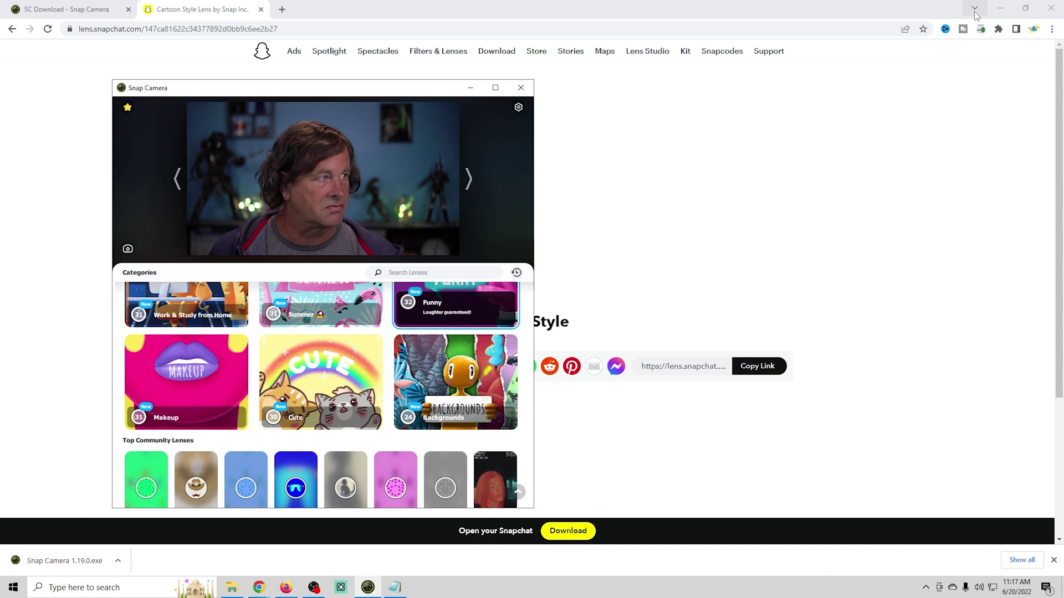
pyautogui.click(999, 9)
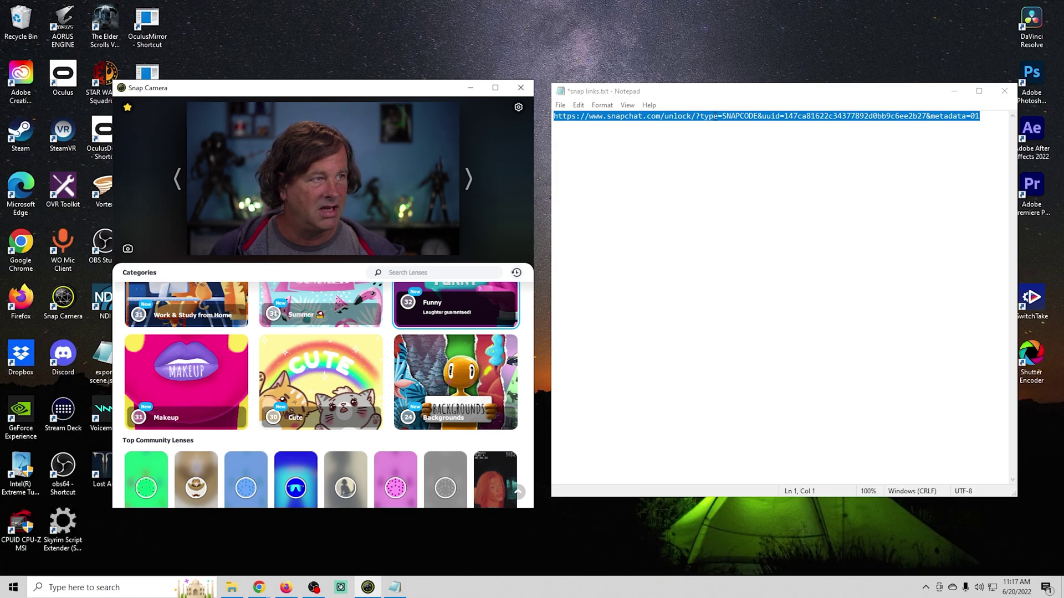
# - Copy the link from snap links.txt again, search the Snap Camera lenses with it and clear the search
pyautogui.rightClick(715, 116)
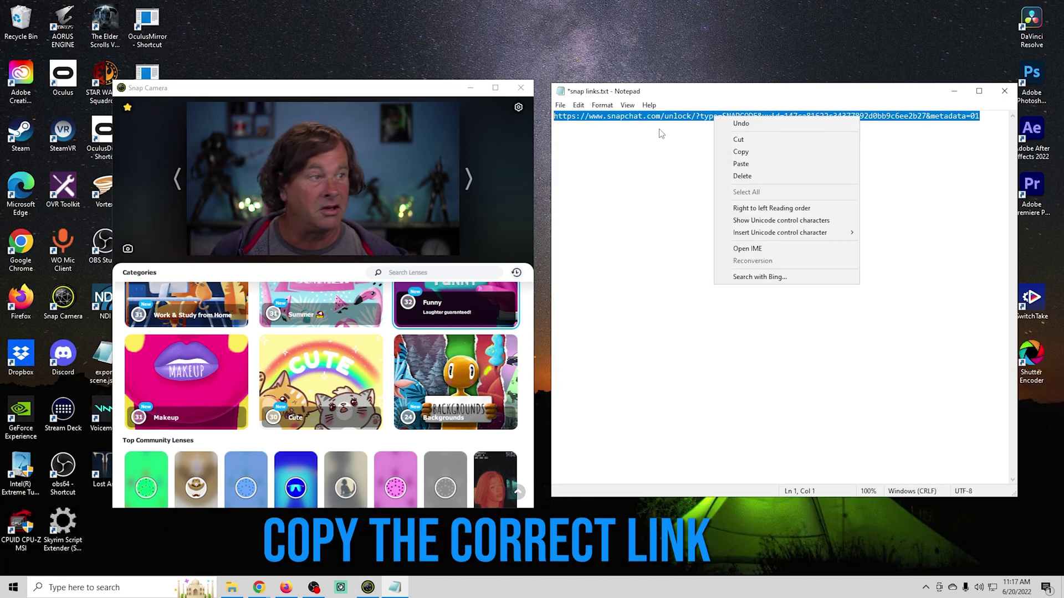
pyautogui.click(740, 151)
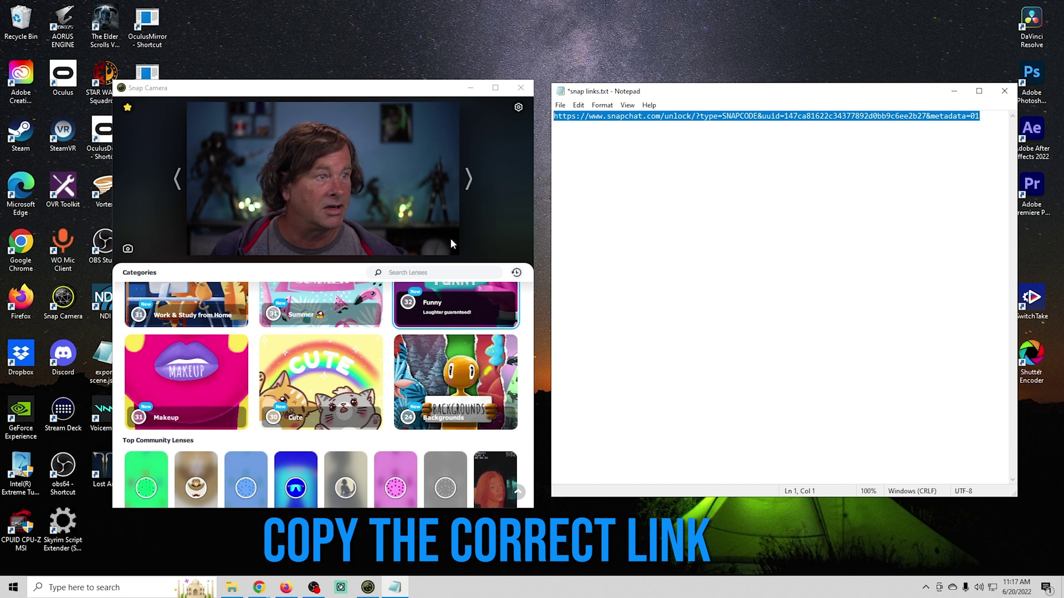
pyautogui.click(441, 270)
pyautogui.hotkey('ctrl', 'v')
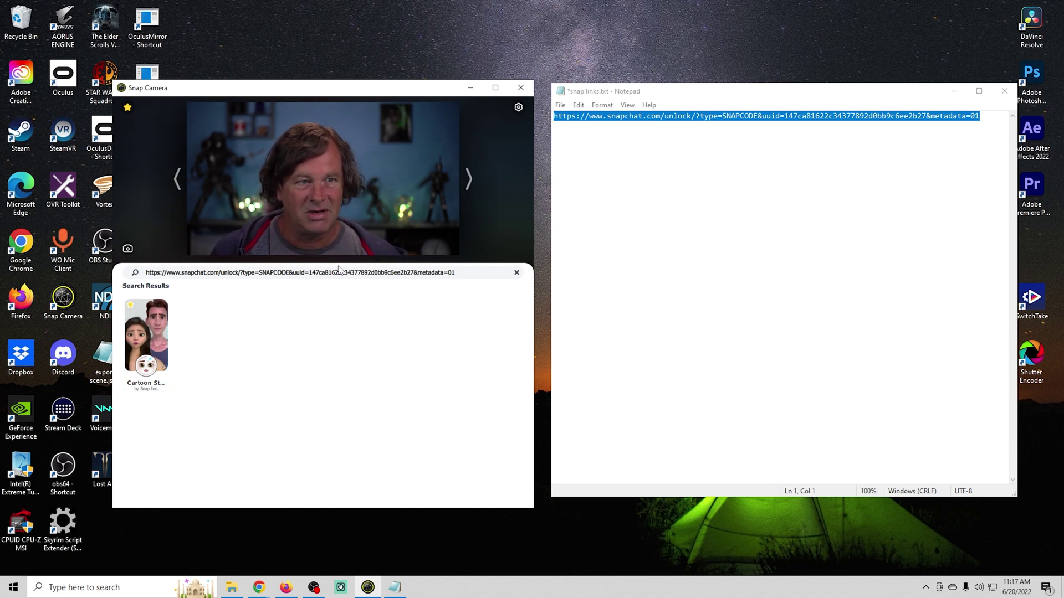
pyautogui.click(515, 273)
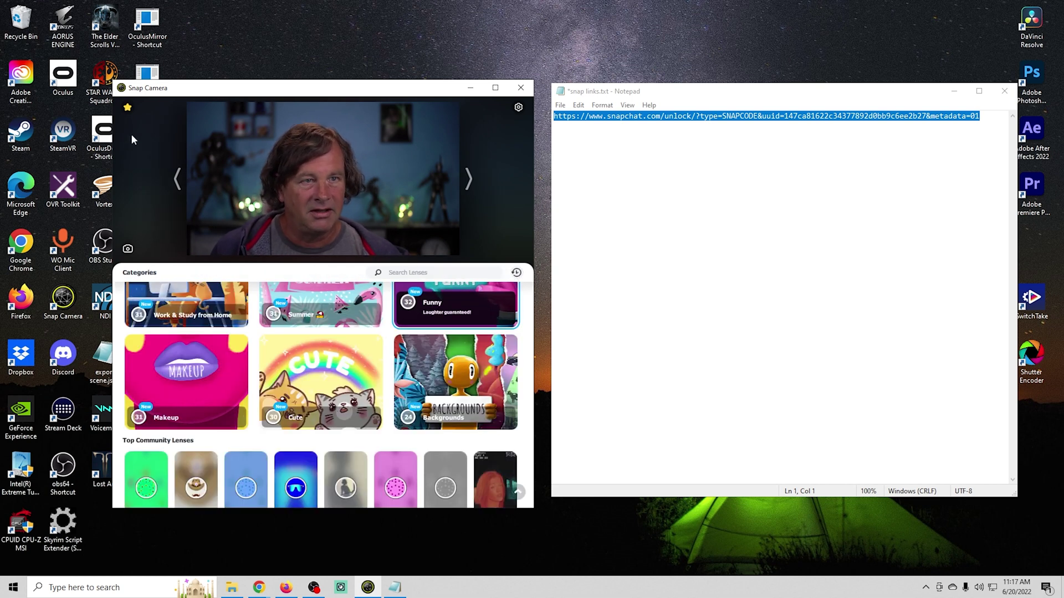
# - Apply the Fire Skull lens from further down in the favorites and close the favorites list
pyautogui.click(128, 109)
pyautogui.scroll(-3, 192, 379)
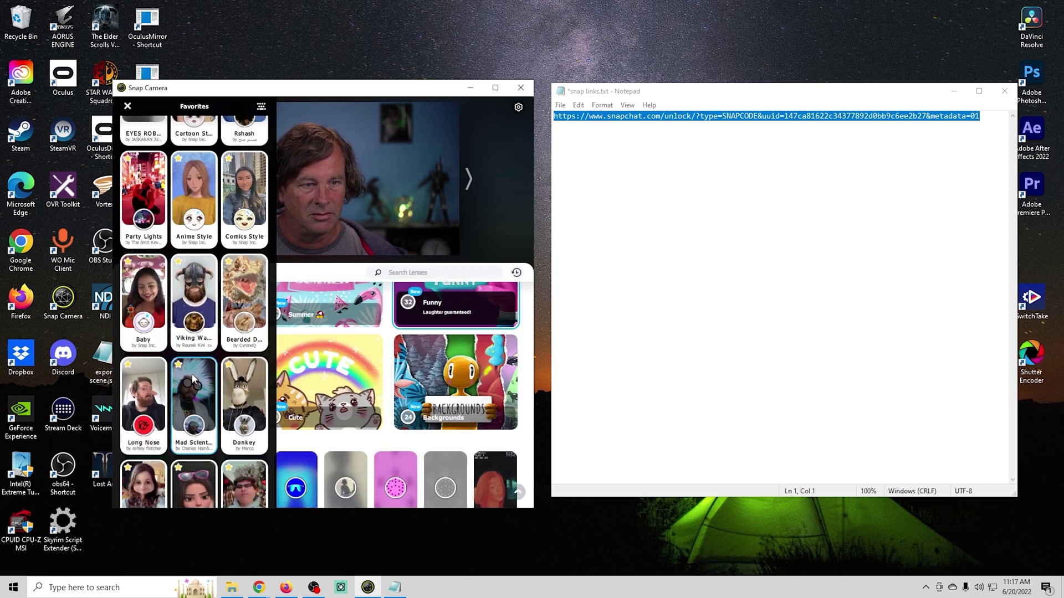
pyautogui.scroll(-3, 193, 379)
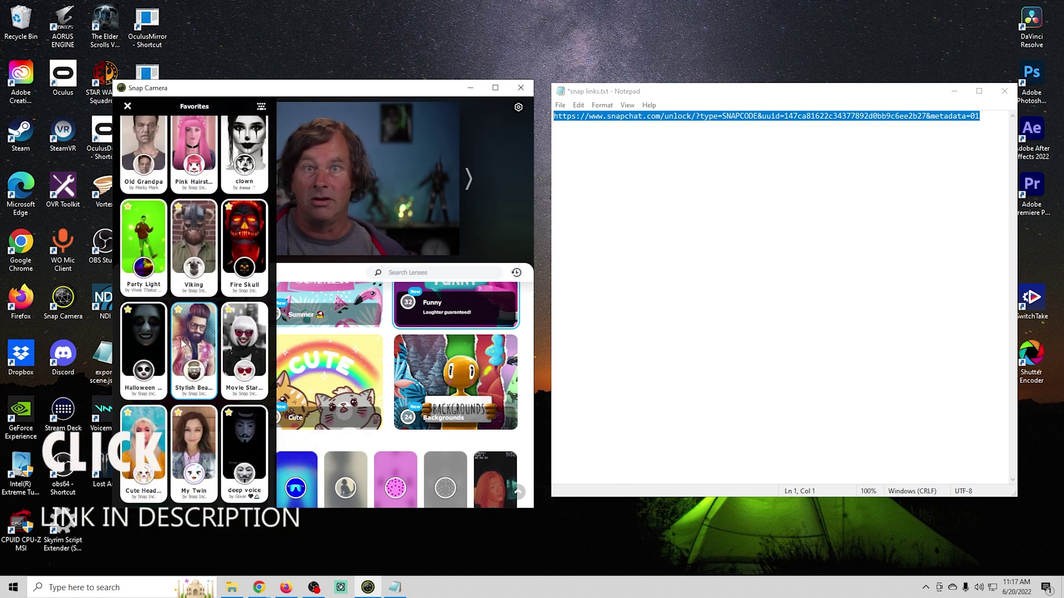
pyautogui.click(244, 244)
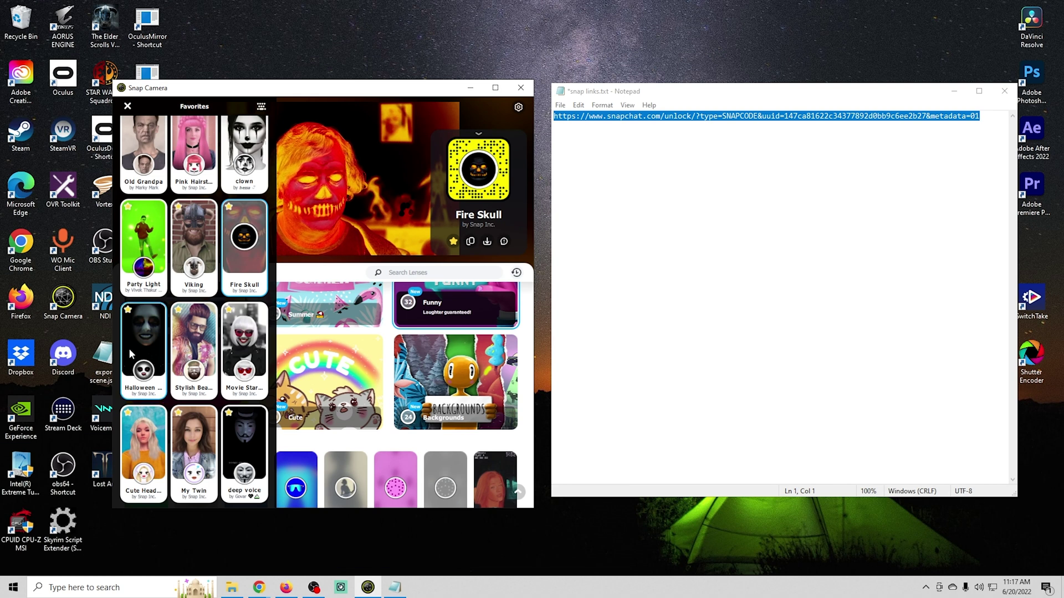
pyautogui.click(323, 275)
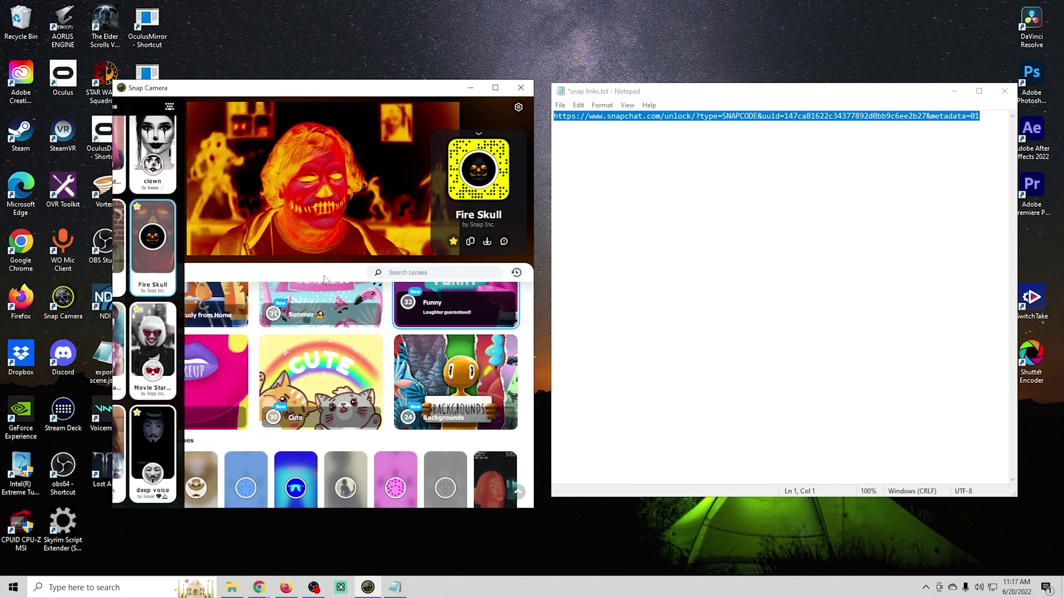
# - Paste the Fire Skull lens link into snap links.txt below the first link, with a blank line between them
pyautogui.click(1000, 117)
pyautogui.press('Return')
pyautogui.press('Return')
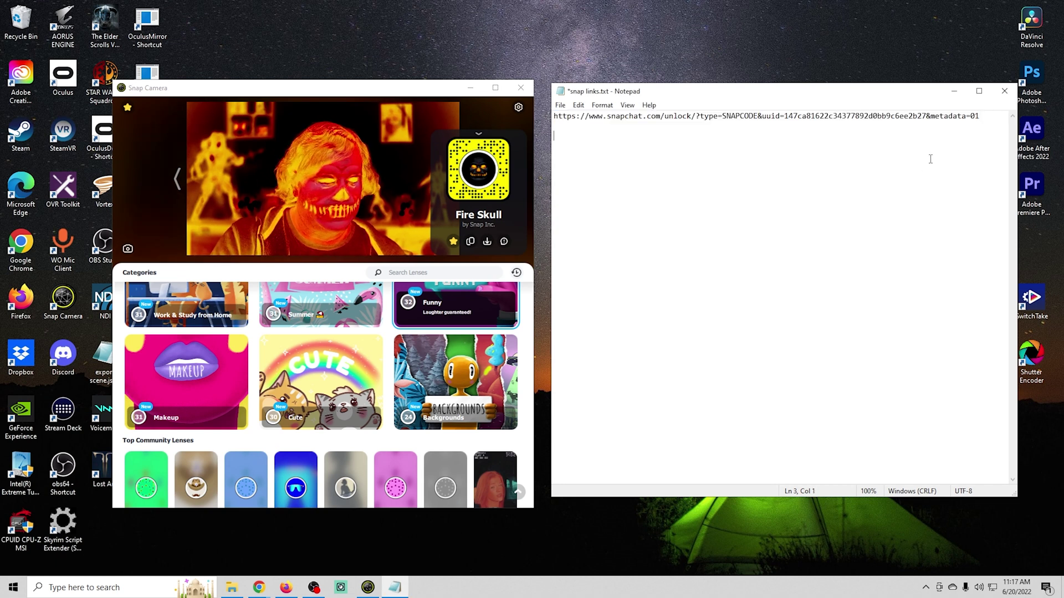
pyautogui.hotkey('ctrl', 'v')
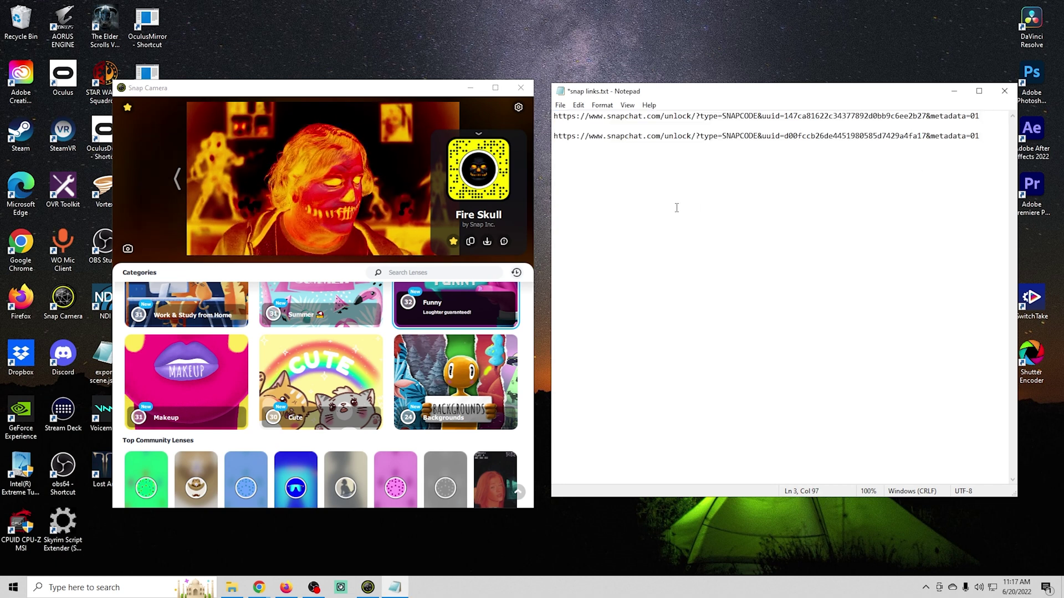
# - Turn off the Fire Skull lens from the Snap Camera favorites and close the favorites list
pyautogui.click(436, 98)
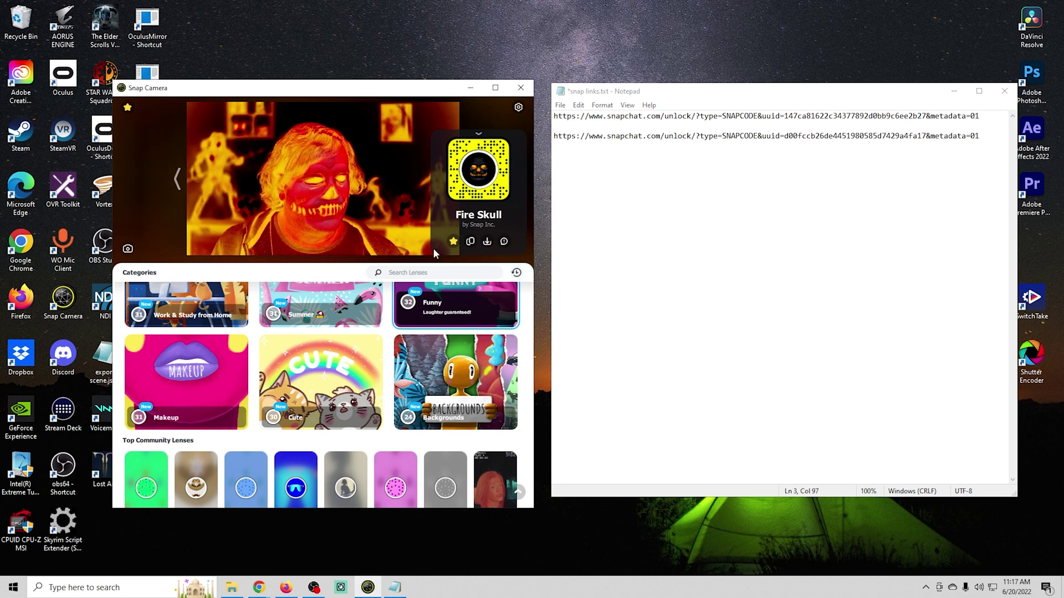
pyautogui.click(127, 107)
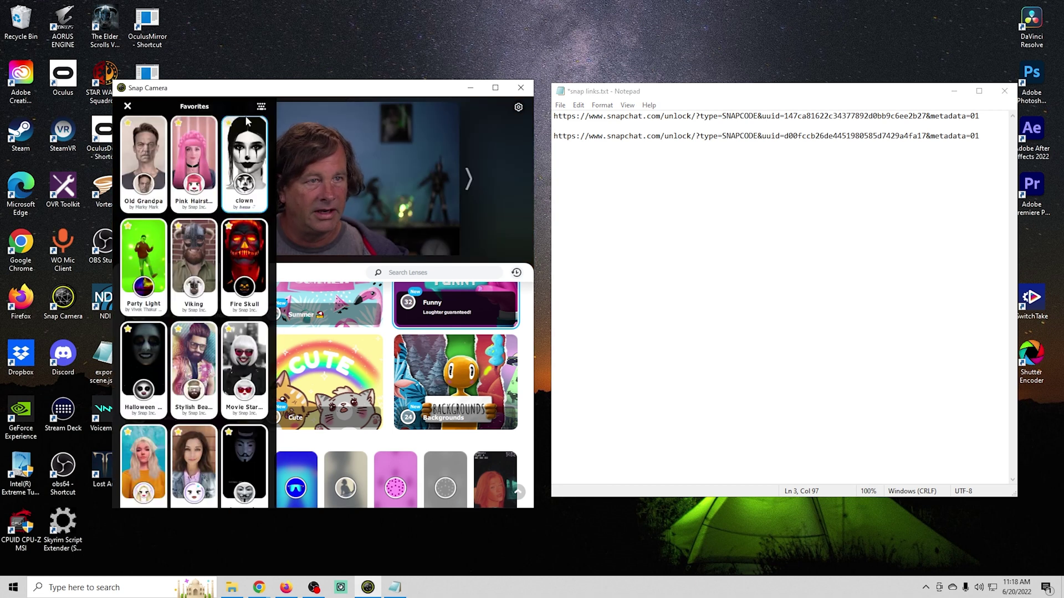
pyautogui.click(126, 107)
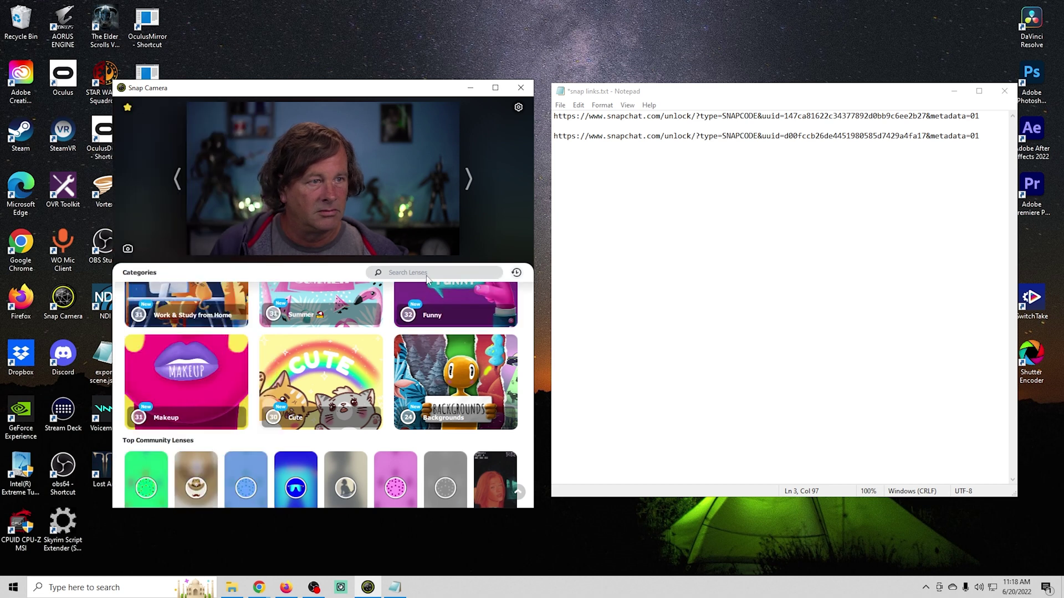
# - Search the Snap Camera lenses for "fire skull"
pyautogui.click(426, 275)
pyautogui.write('fire skupo')
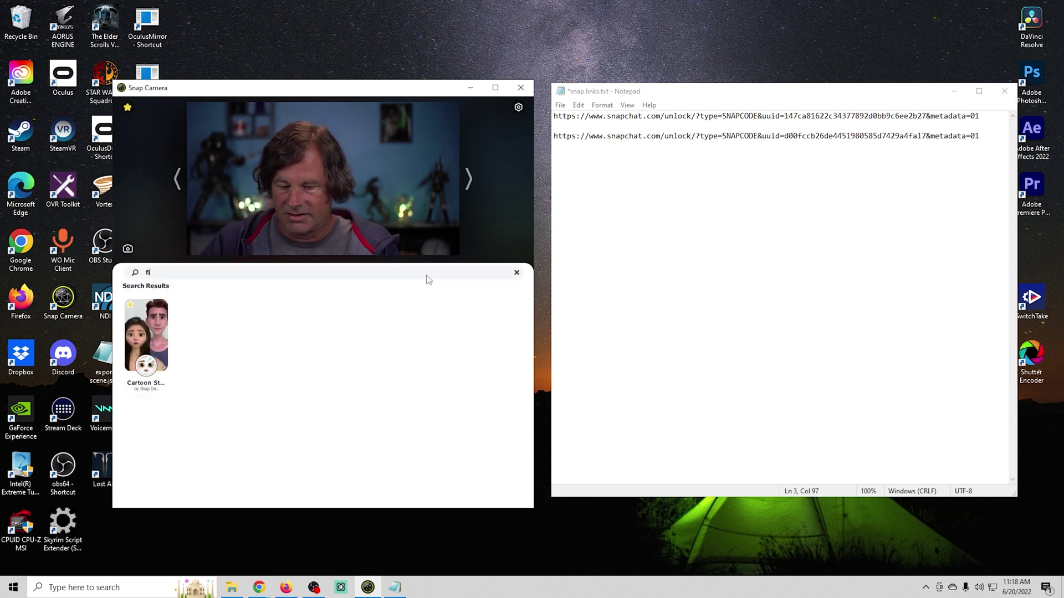
pyautogui.press('BackSpace')
pyautogui.press('BackSpace')
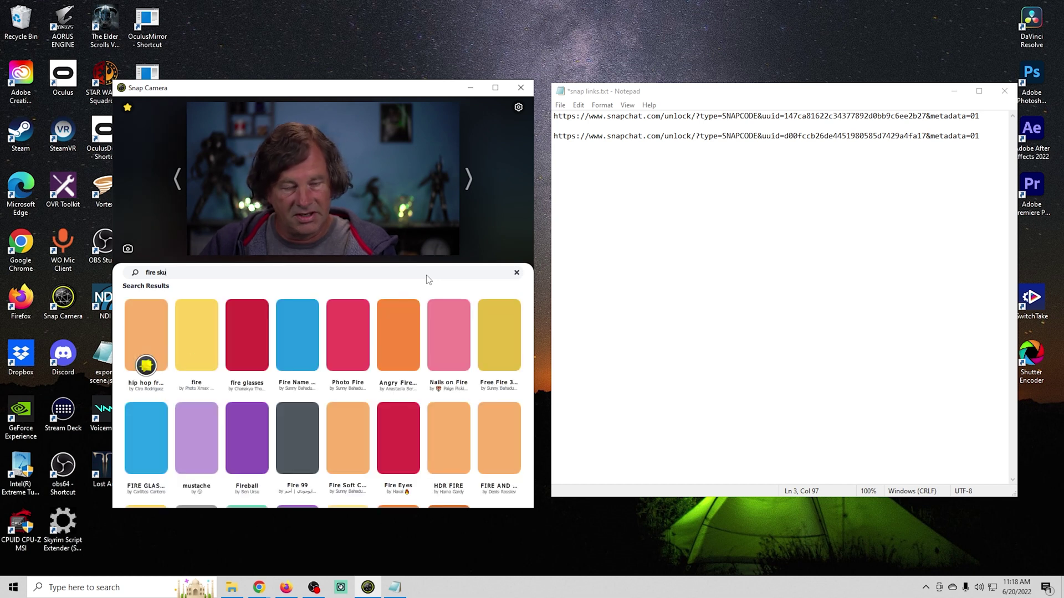
pyautogui.write('ll')
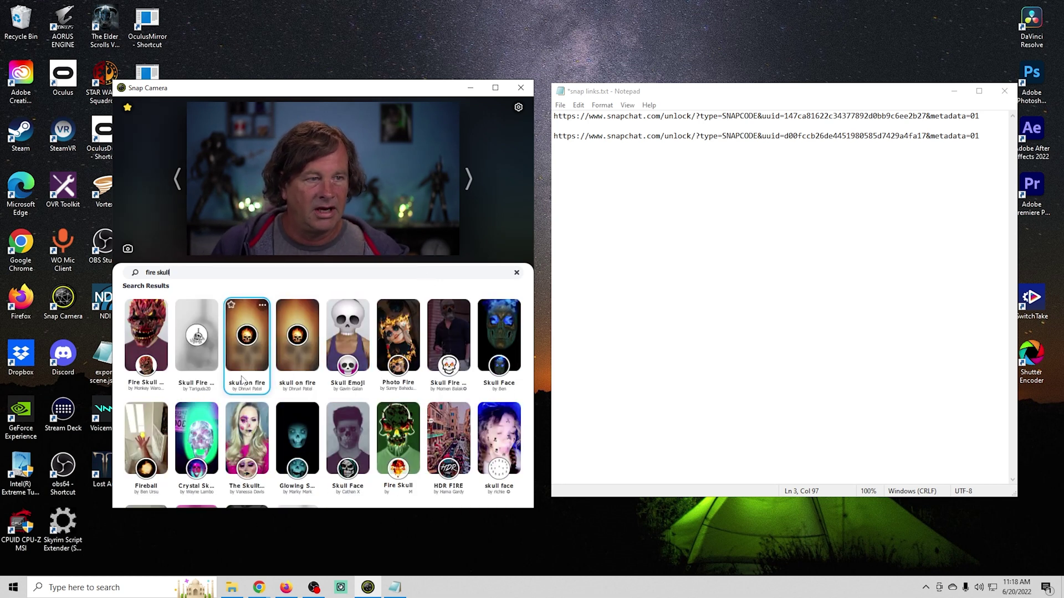
# - Try lenses from the search results, including Fire Skull 3D, skull on fire, Photo Fire and Skull Fire Eyes
pyautogui.click(166, 356)
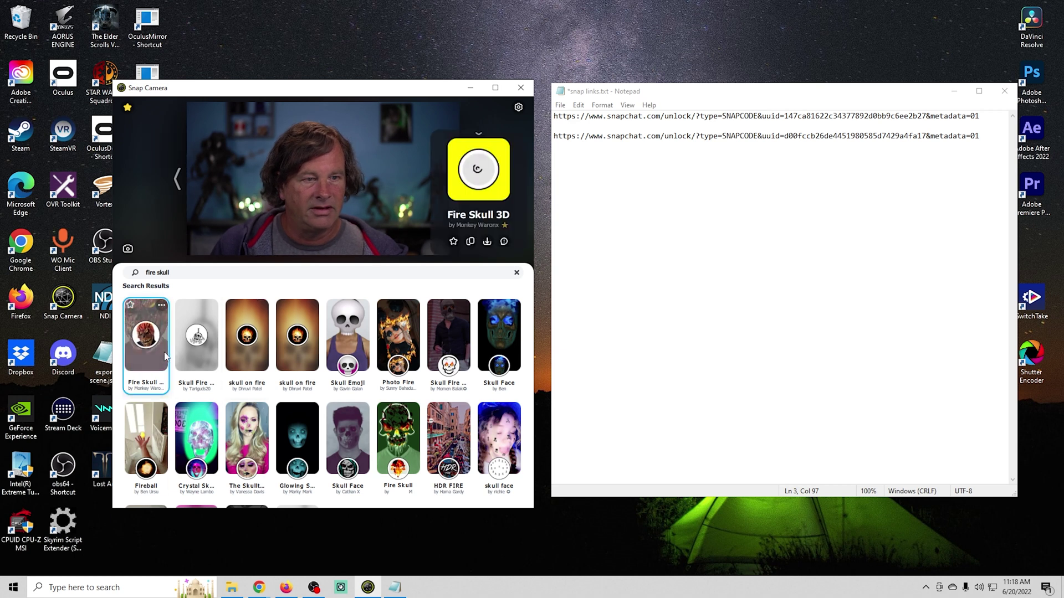
pyautogui.click(196, 347)
pyautogui.click(258, 349)
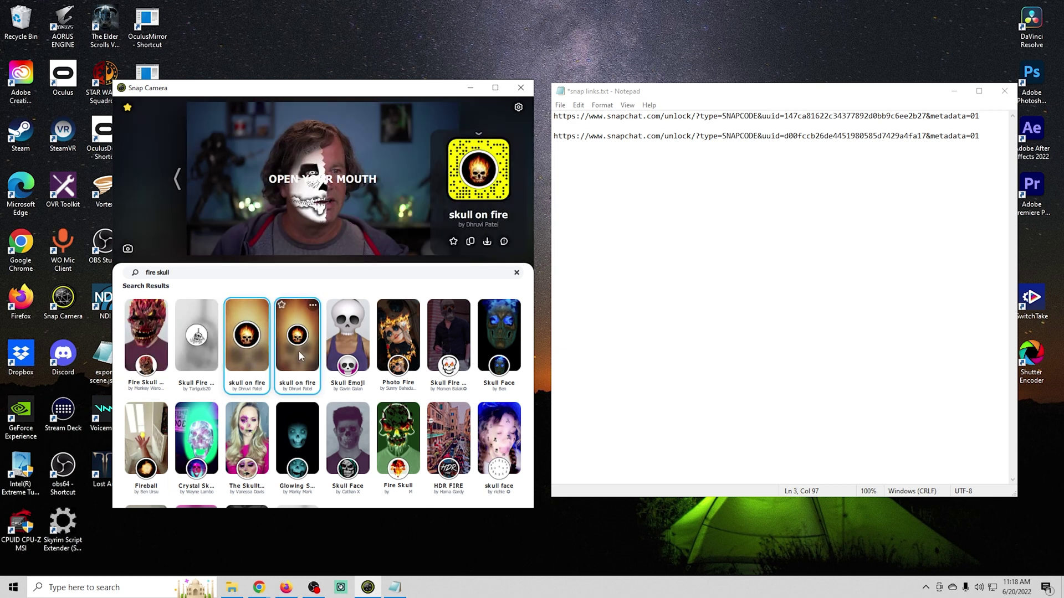
pyautogui.click(298, 352)
pyautogui.click(398, 337)
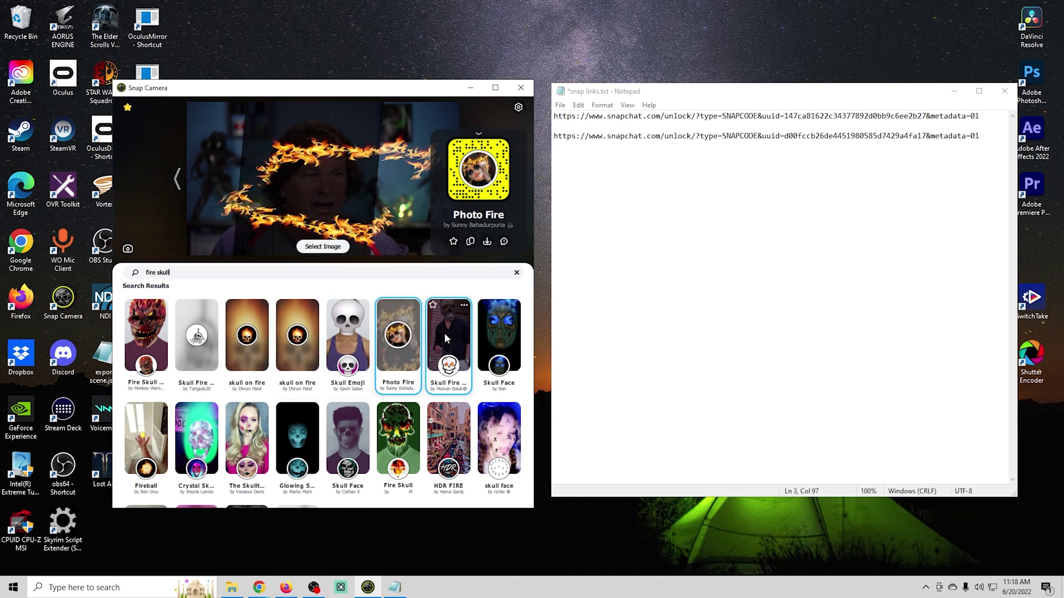
pyautogui.click(448, 332)
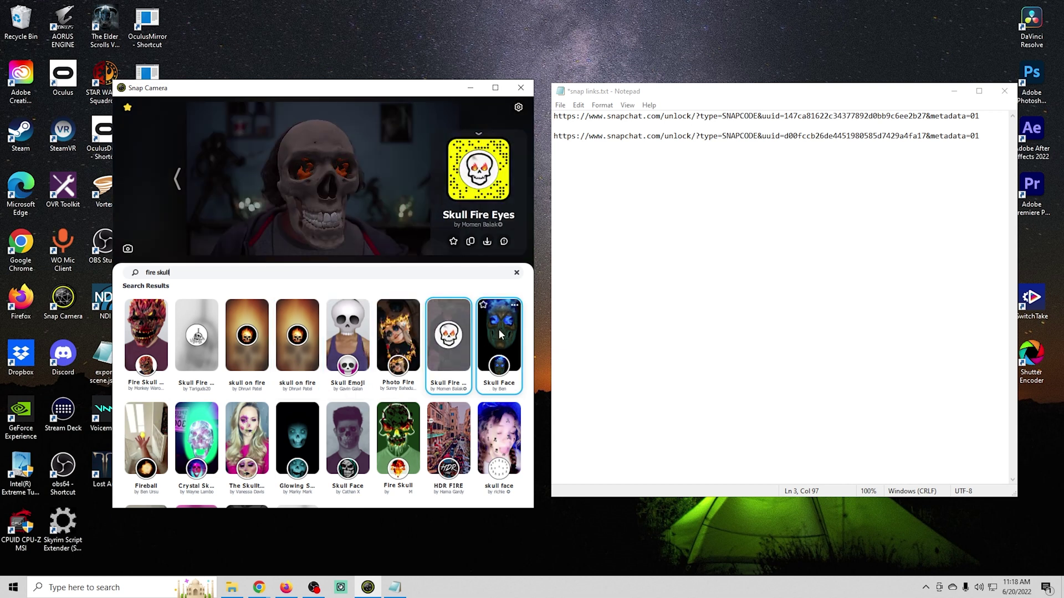
# - Apply the Skull Face lens with the blue flames, add it to the favorites, and clear the lens search
pyautogui.click(498, 329)
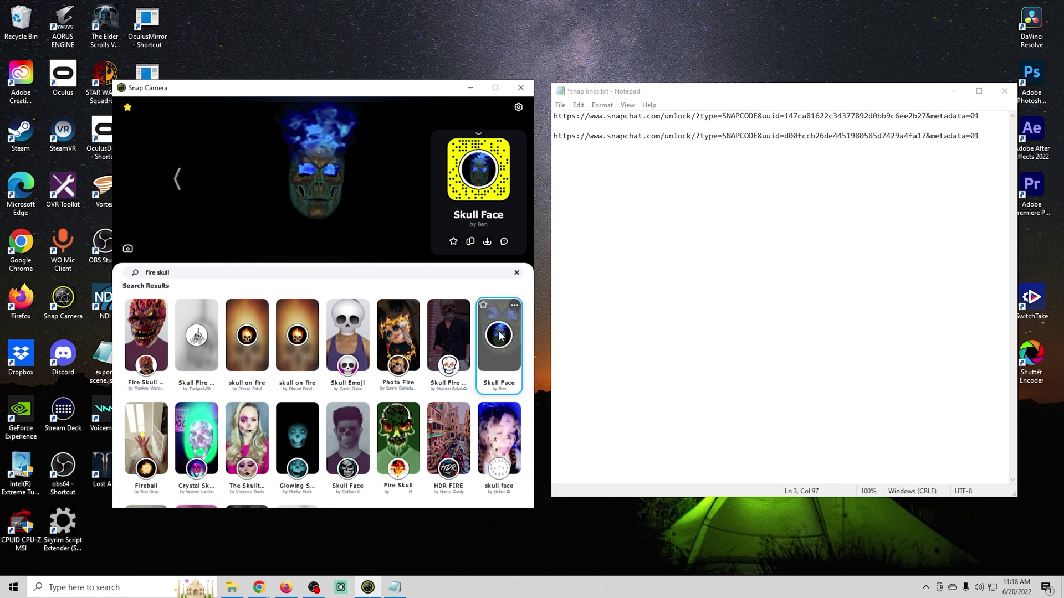
pyautogui.click(484, 306)
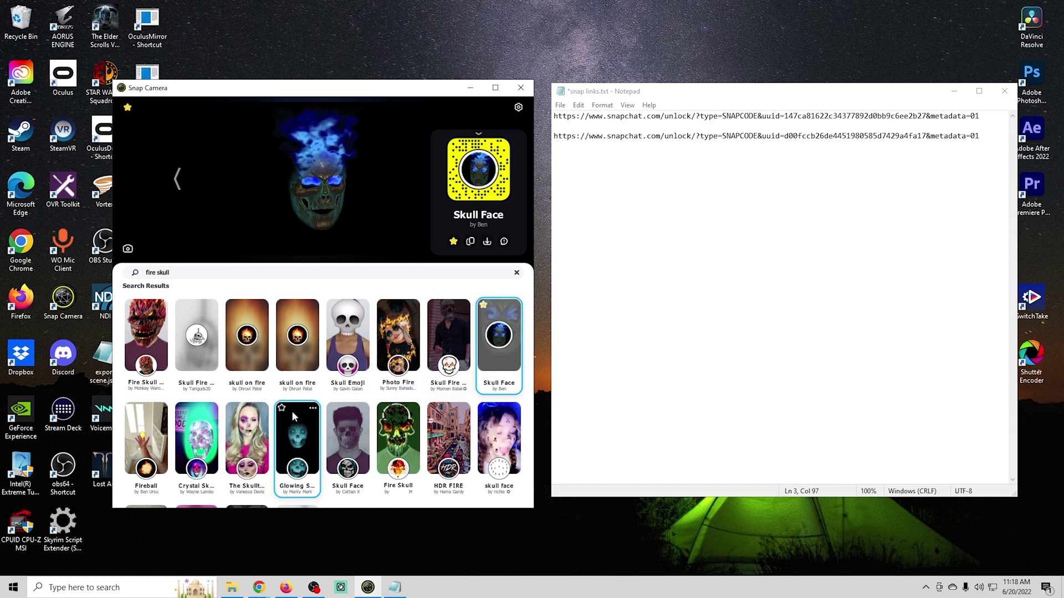
pyautogui.scroll(-2, 292, 410)
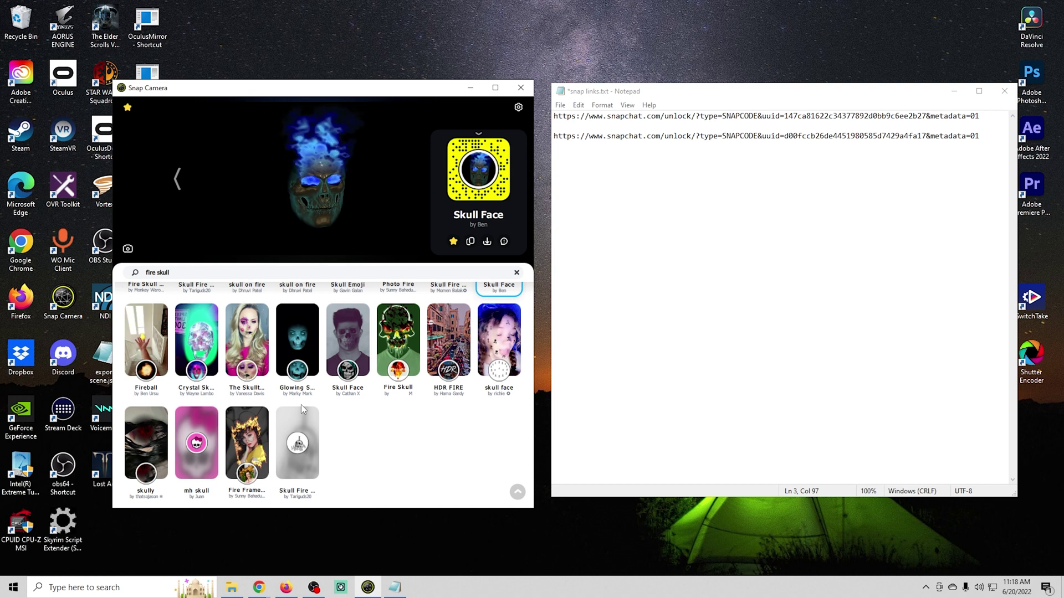
pyautogui.click(493, 277)
pyautogui.click(516, 272)
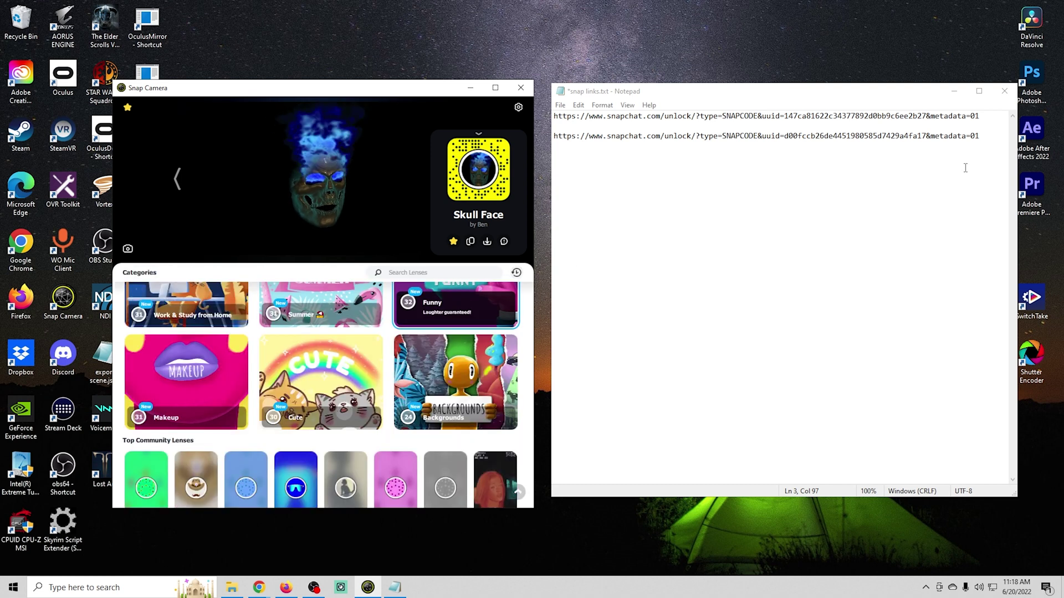
# - Copy the second link from snap links.txt, search the Snap Camera lenses with it, and clear the search
pyautogui.moveTo(980, 141); pyautogui.dragTo(564, 140)
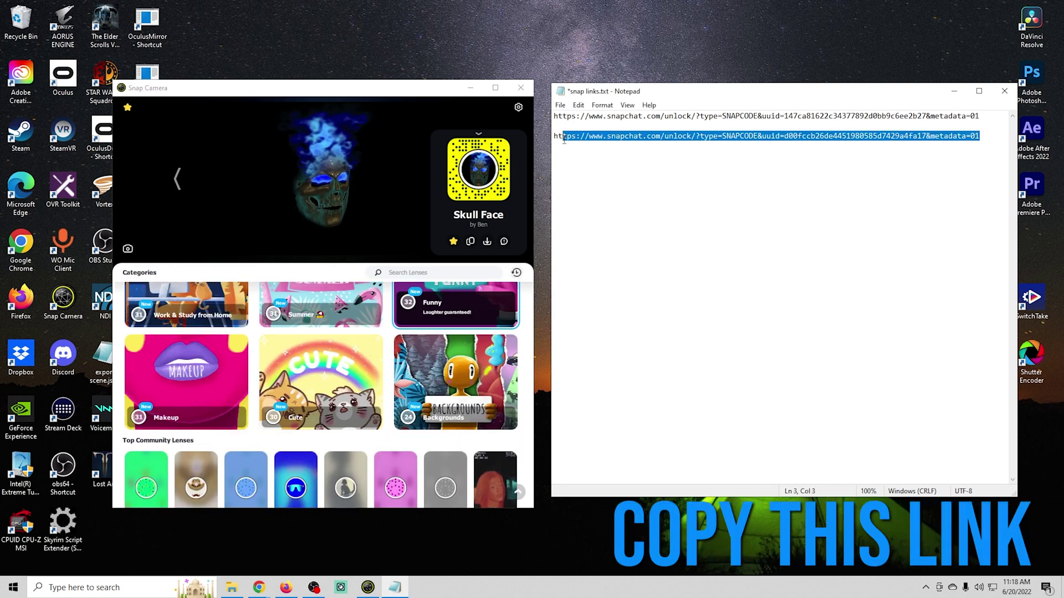
pyautogui.click(440, 272)
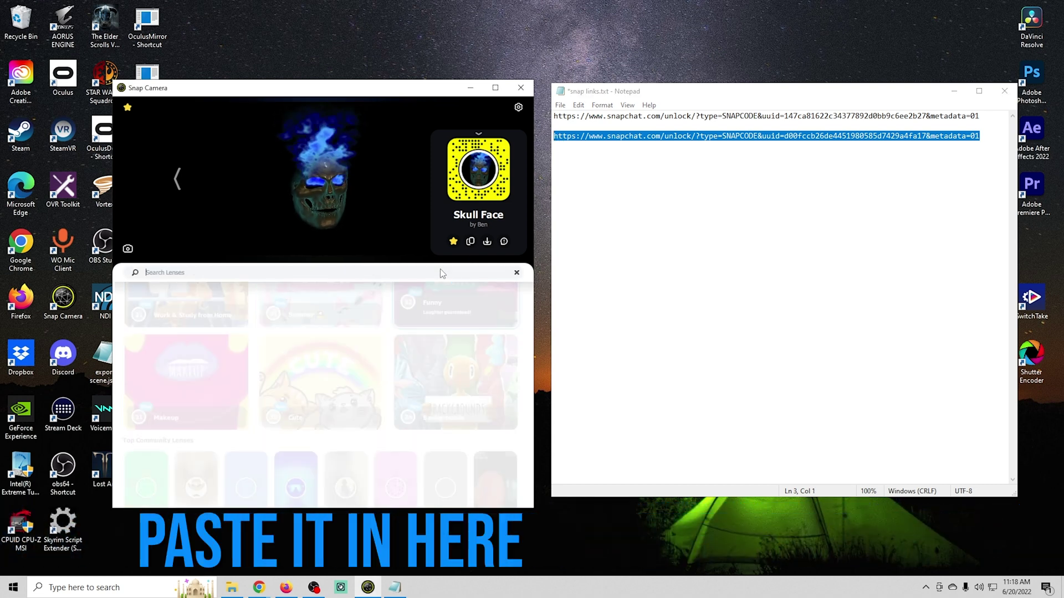
pyautogui.hotkey('ctrl', 'v')
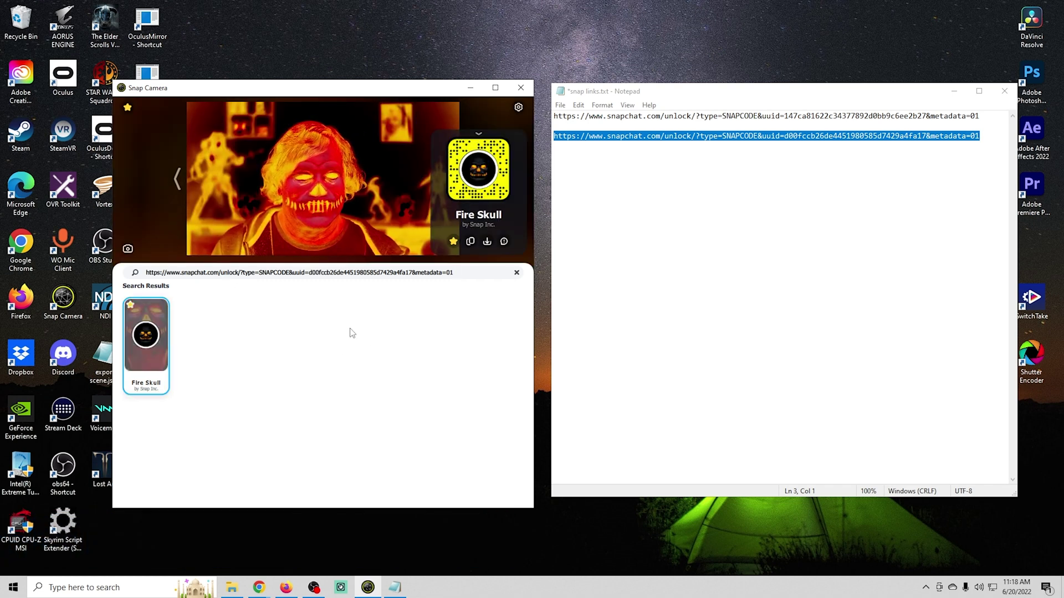
pyautogui.click(516, 272)
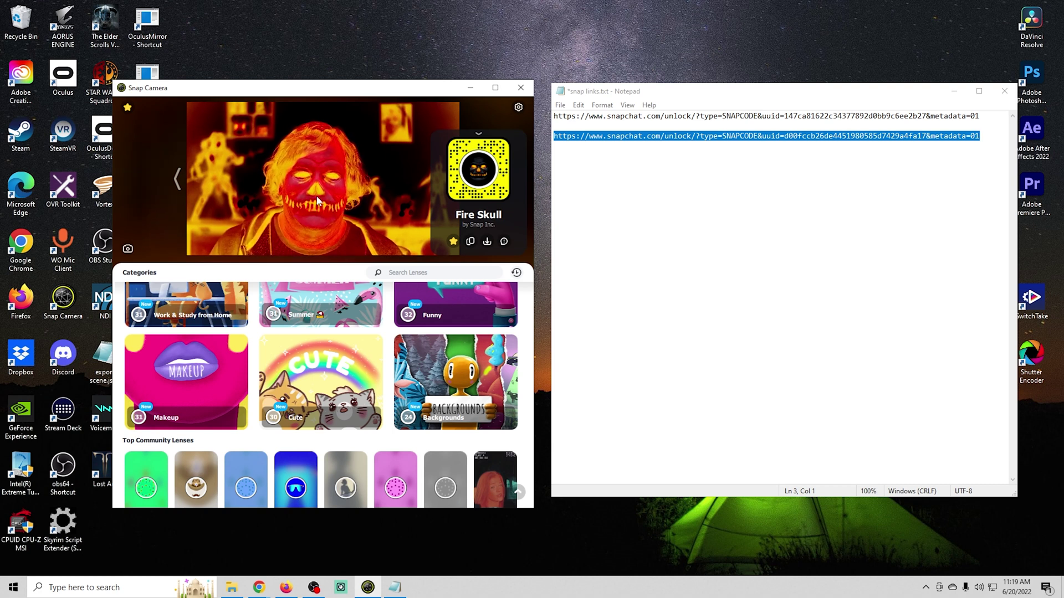
# - Switch the Fire Skull lens off again in the favorites and close the list
pyautogui.click(127, 107)
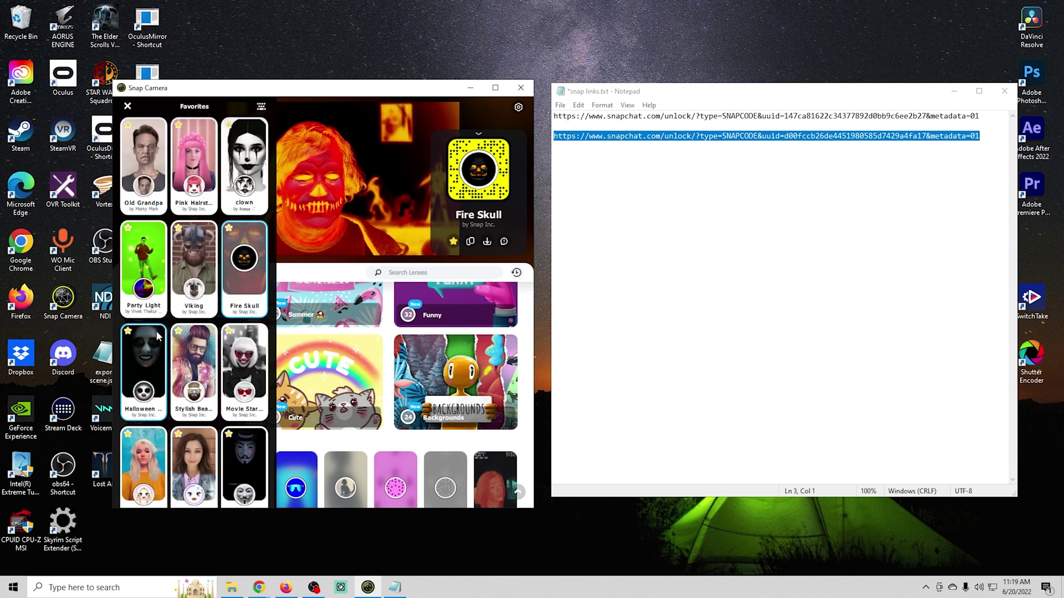
pyautogui.click(242, 262)
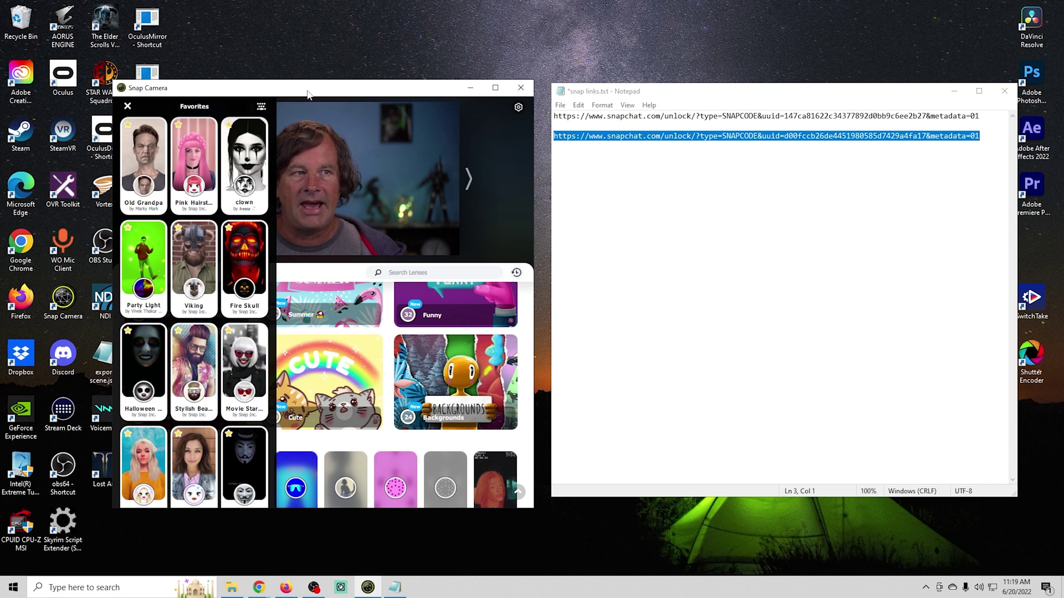
pyautogui.click(127, 107)
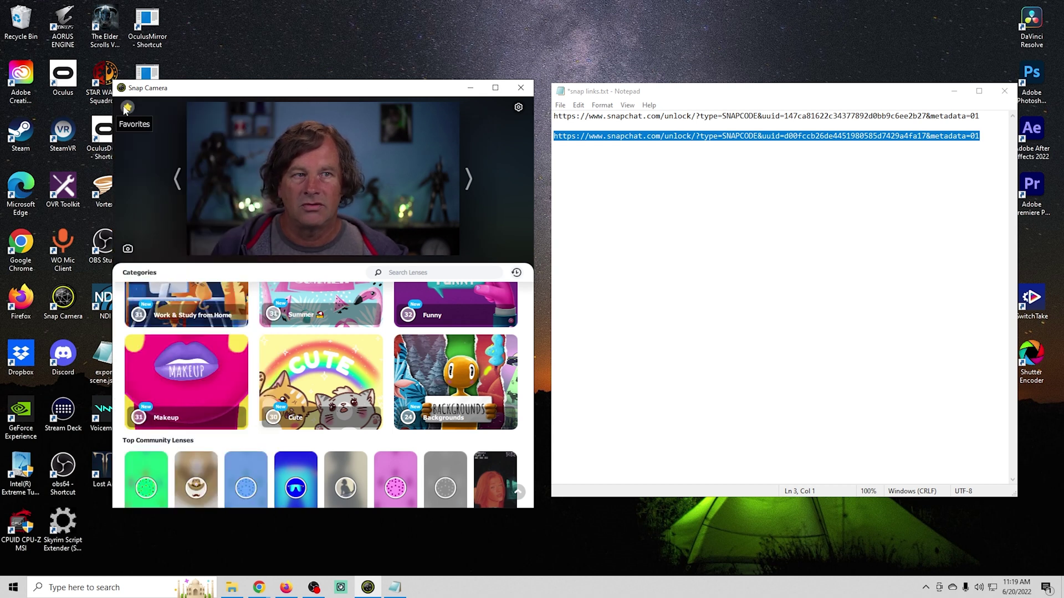
# - Examine the Lens Hotkeys list of the favorite lenses for assigned and missing hotkeys, then close the favorites
pyautogui.click(126, 108)
pyautogui.click(261, 107)
pyautogui.scroll(-5, 235, 189)
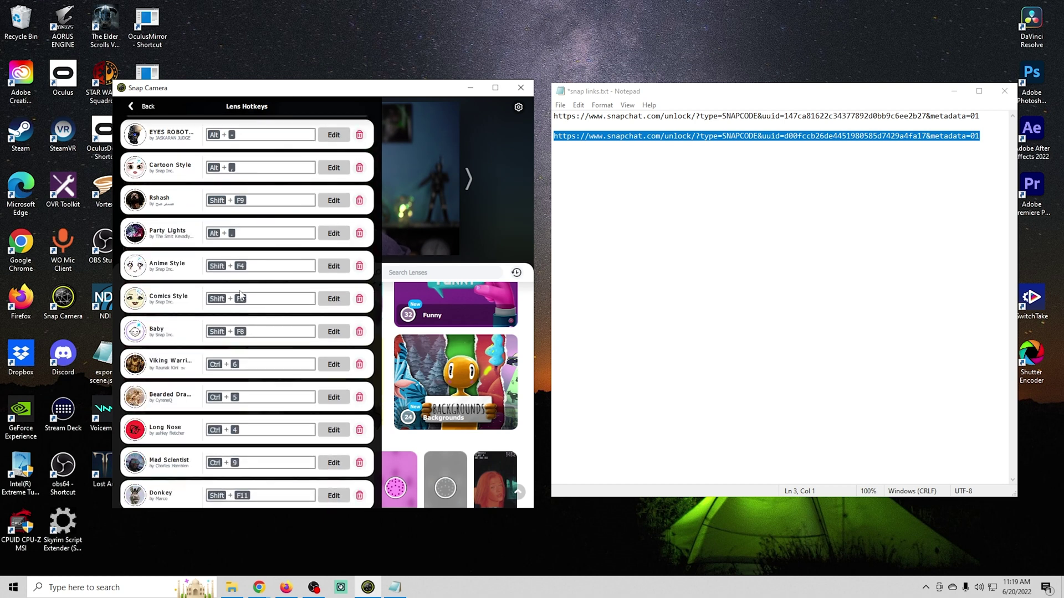
pyautogui.scroll(-2, 240, 293)
pyautogui.scroll(-6, 241, 296)
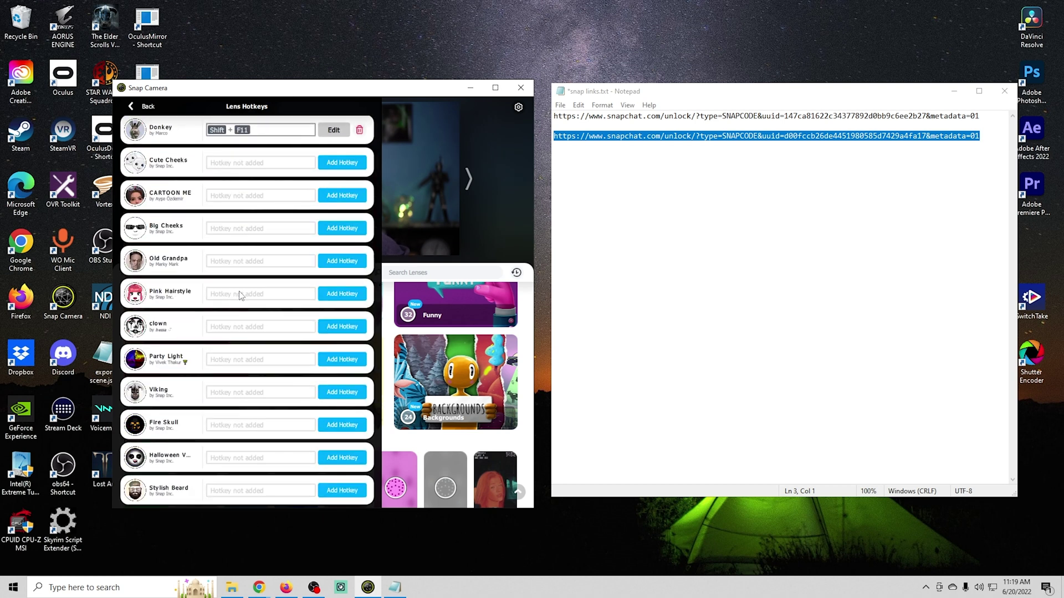
pyautogui.scroll(-1, 241, 295)
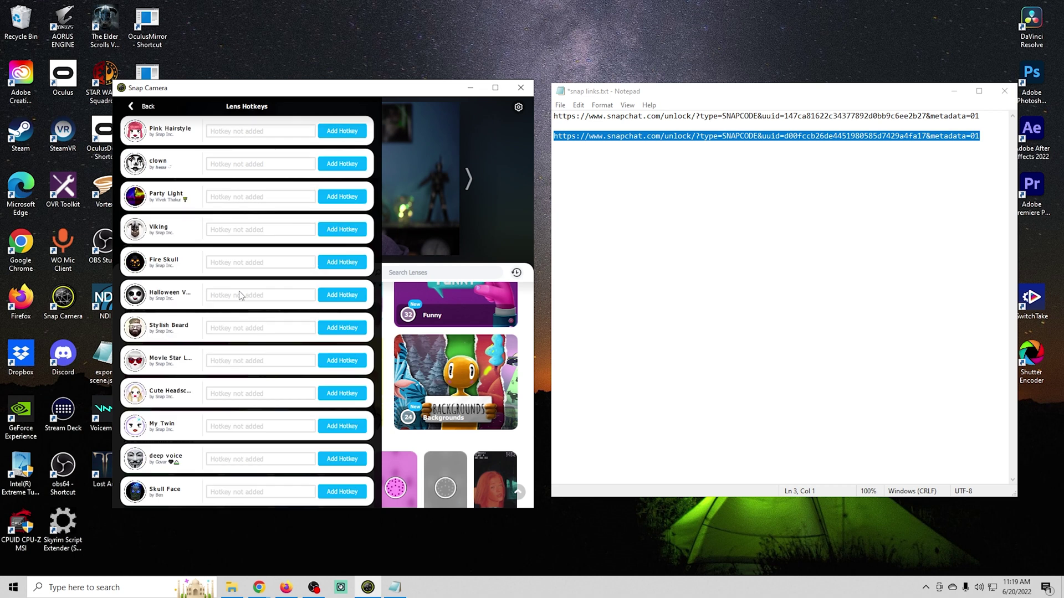
pyautogui.scroll(12, 240, 292)
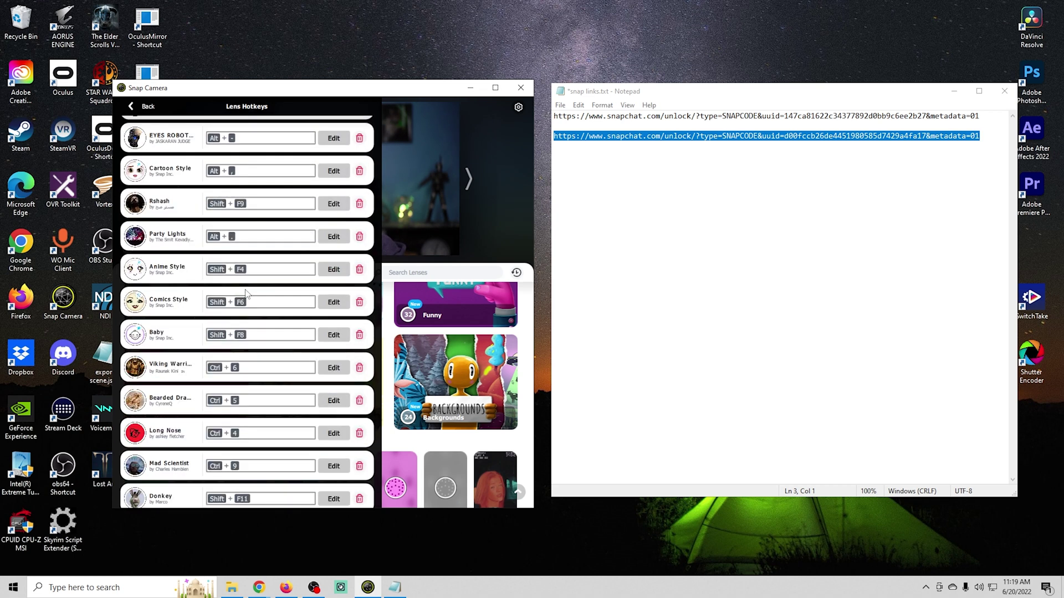
pyautogui.scroll(1, 247, 294)
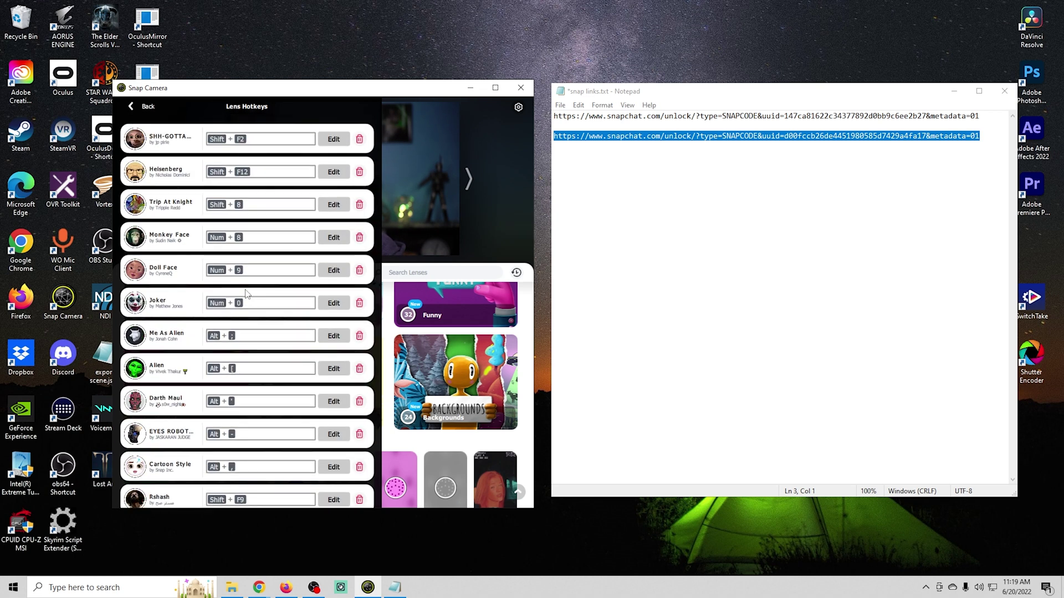
pyautogui.click(146, 107)
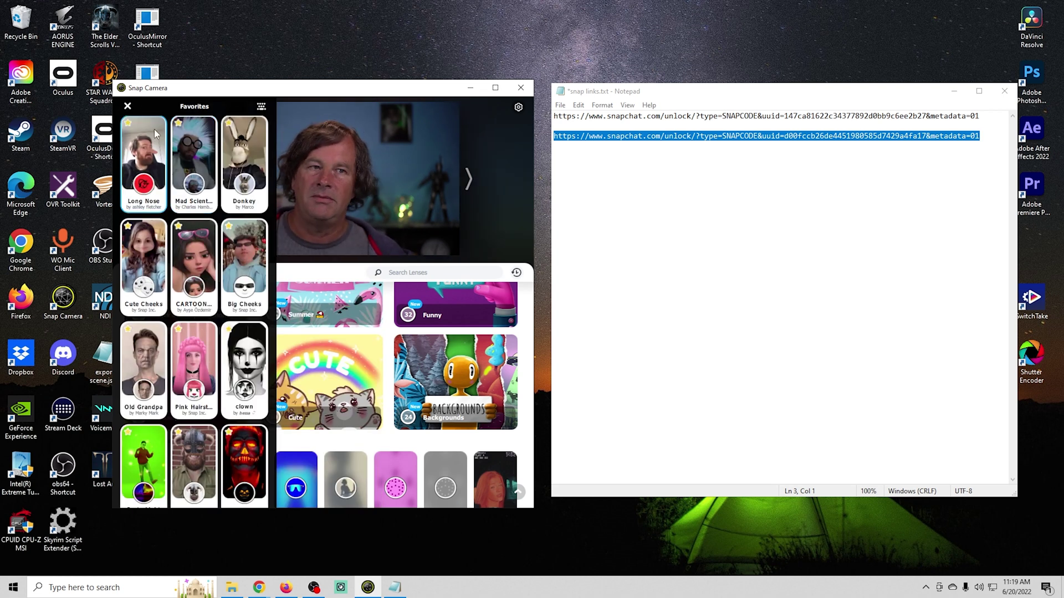
pyautogui.click(127, 106)
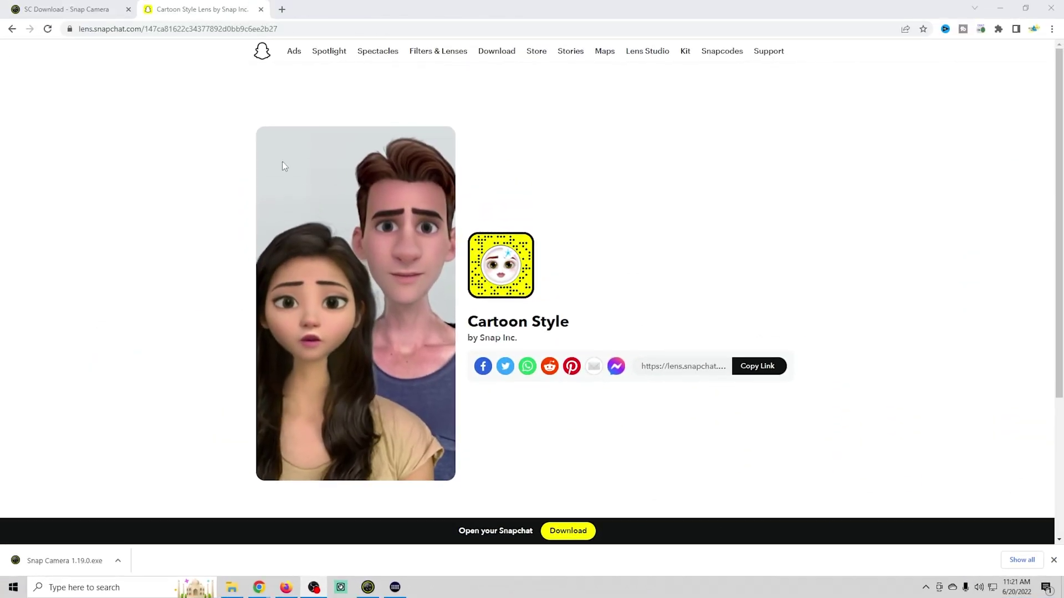
# - Open the Melon live streaming studio in a new Chrome tab and show the camera on stream
pyautogui.hotkey('ctrl', 't')
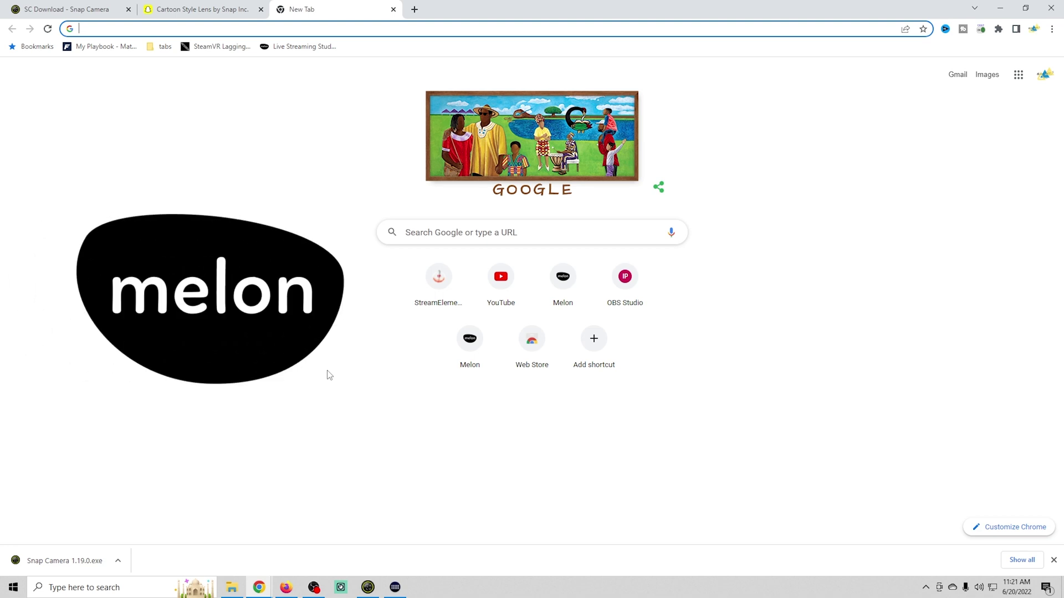
pyautogui.click(563, 277)
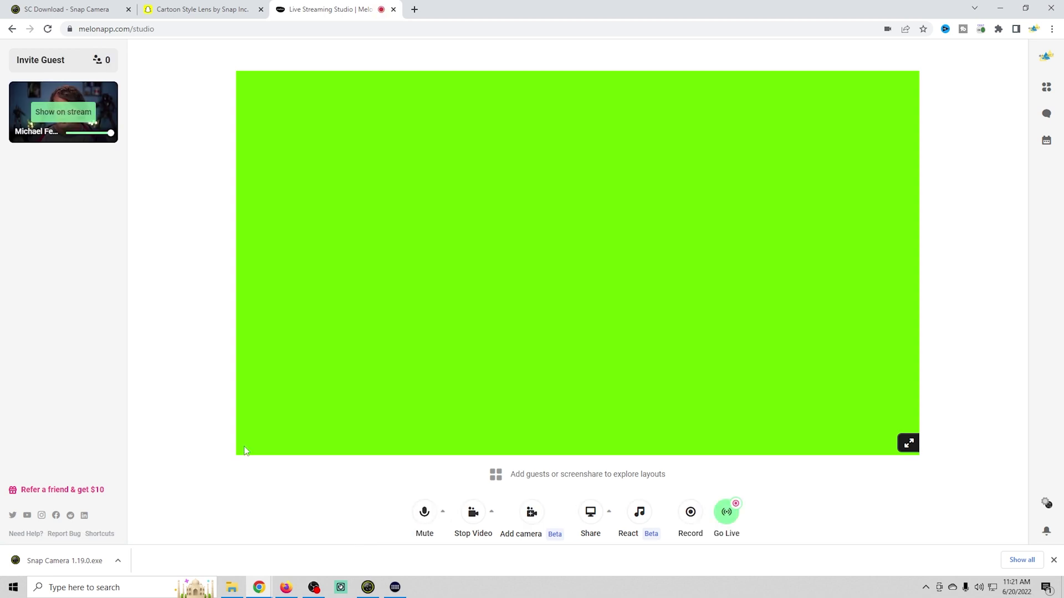
pyautogui.click(81, 115)
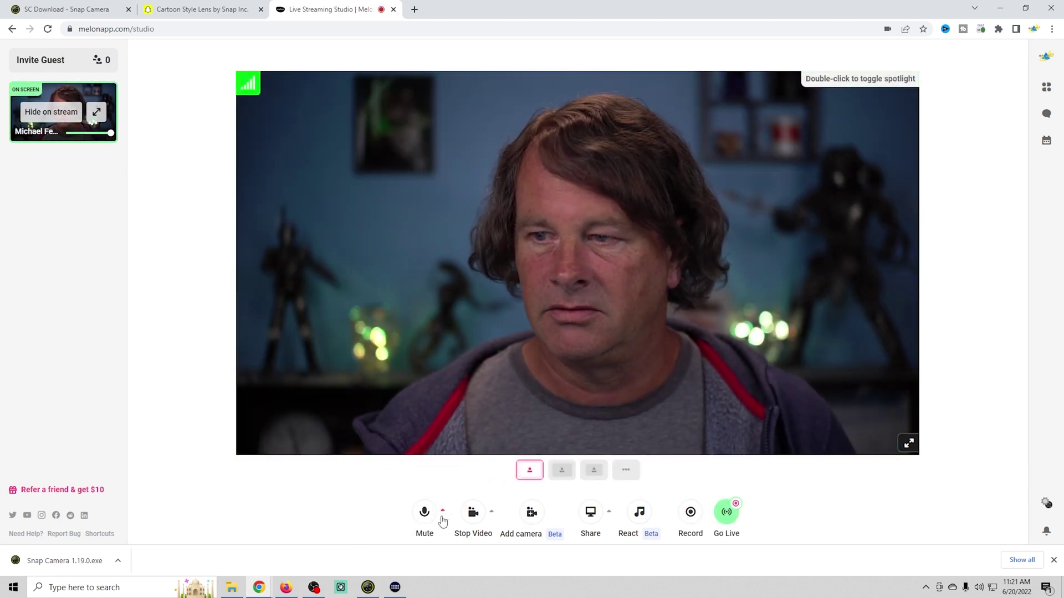
# - Check Melon's camera settings for the list of available video inputs, including Snap Camera and Cam Link, and leave Snap Camera selected
pyautogui.click(492, 511)
pyautogui.click(391, 410)
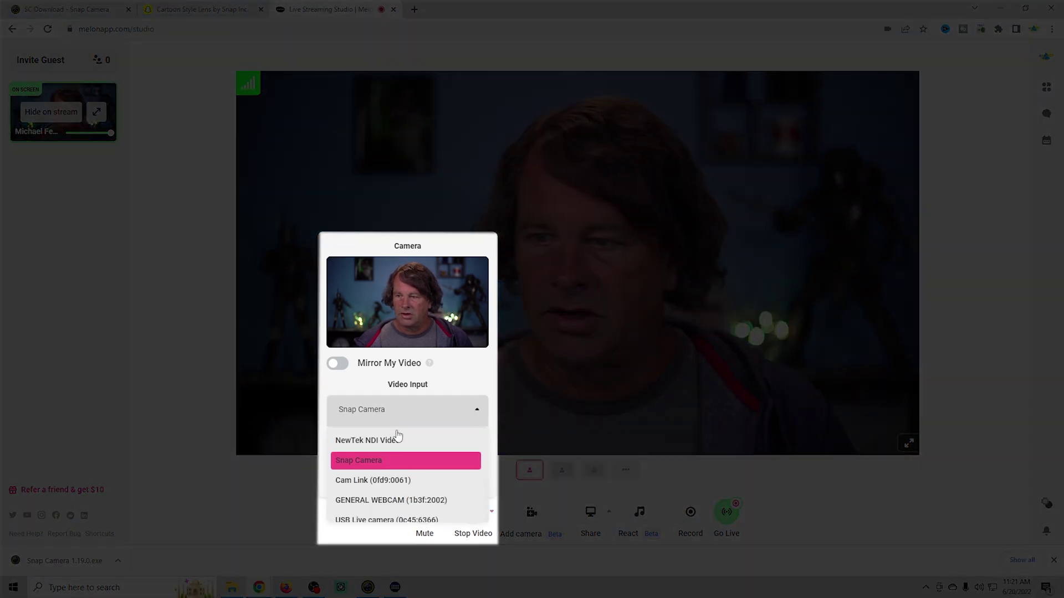
pyautogui.scroll(-1, 402, 486)
pyautogui.scroll(3, 402, 490)
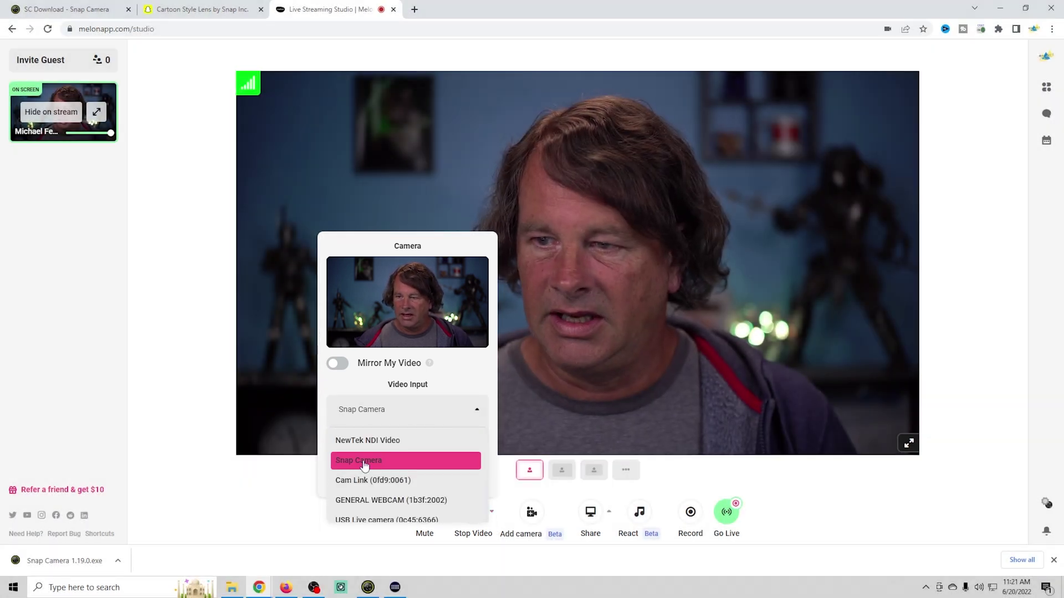
pyautogui.click(255, 526)
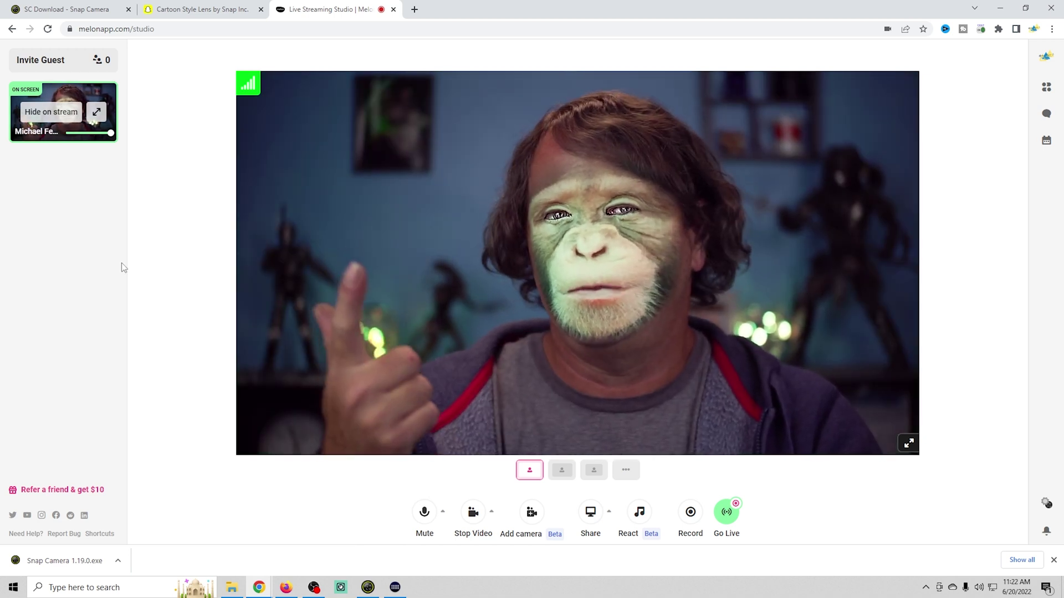
pyautogui.click(492, 510)
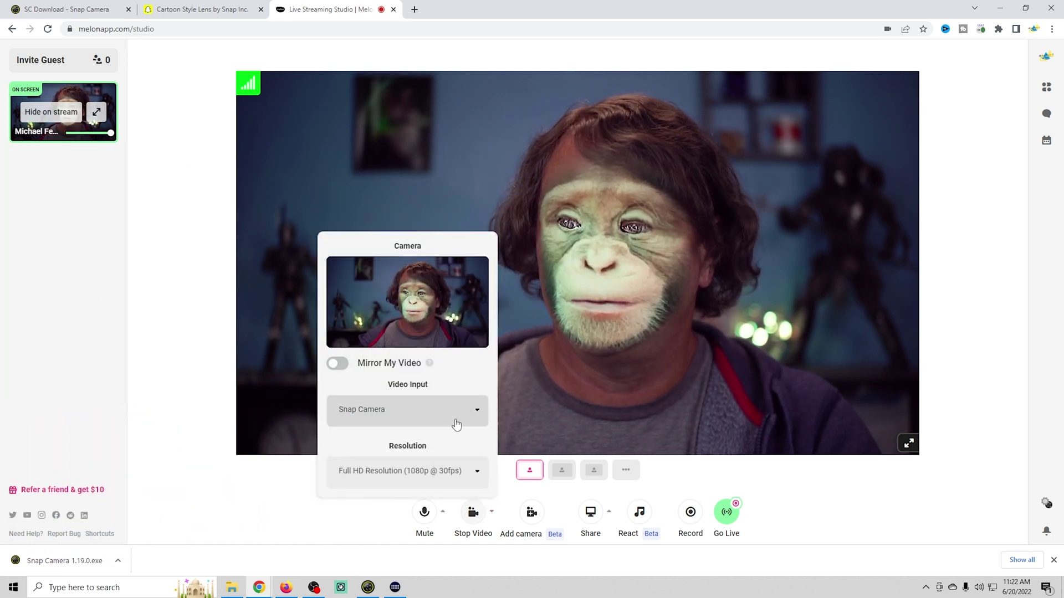
pyautogui.click(433, 414)
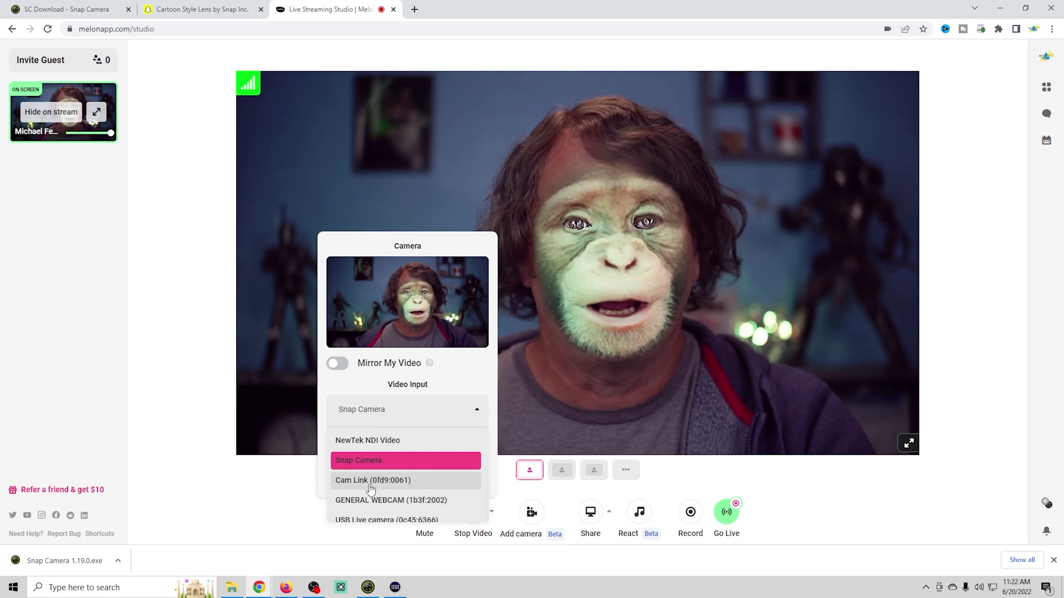
pyautogui.click(153, 335)
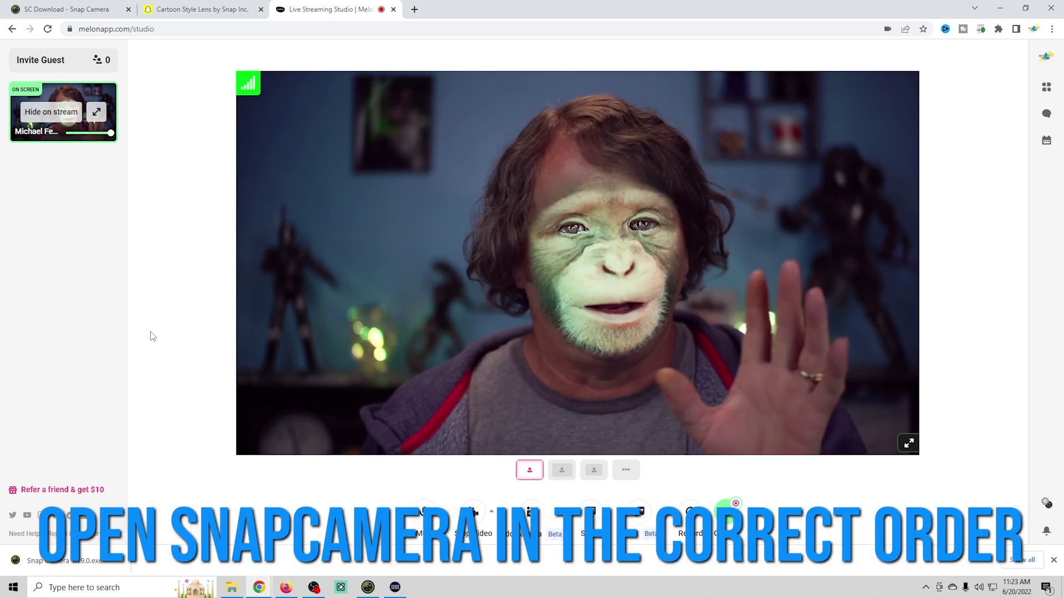
# - Close the Snap Camera window and quit its background process completely from the system tray
pyautogui.click(368, 588)
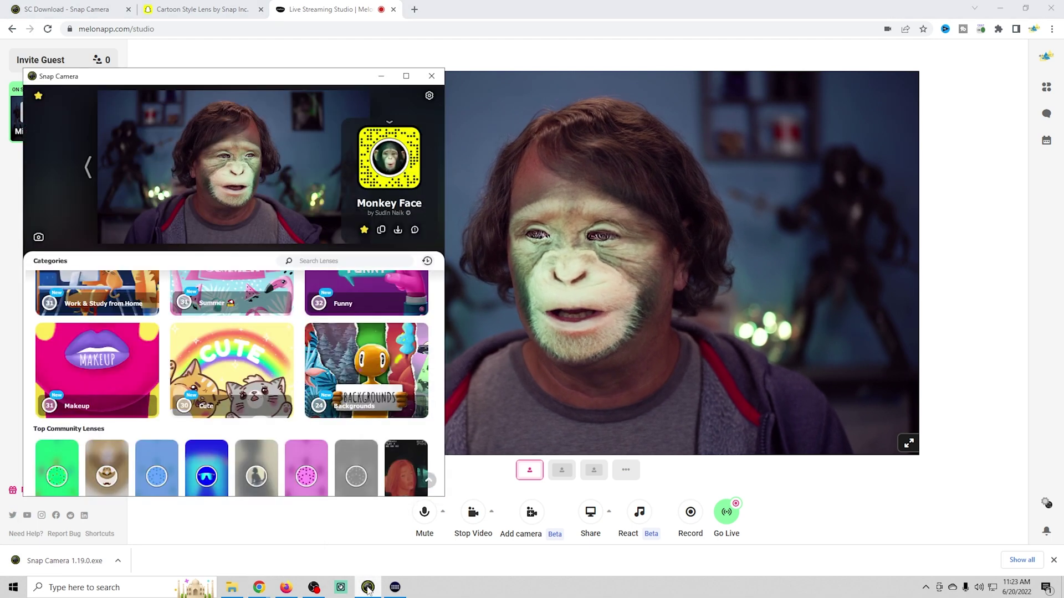
pyautogui.click(432, 77)
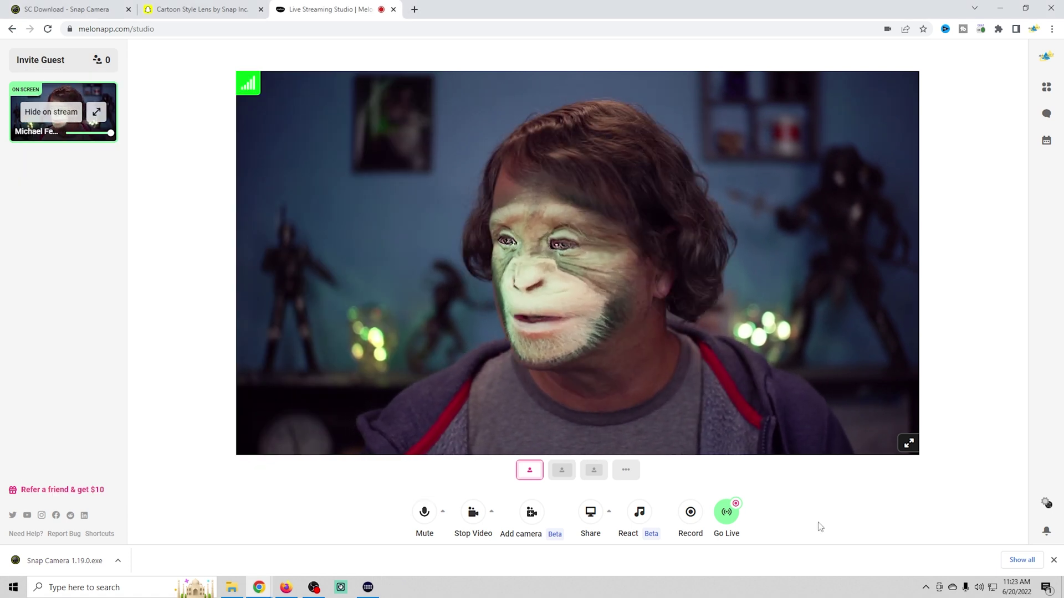
pyautogui.click(925, 587)
pyautogui.rightClick(903, 544)
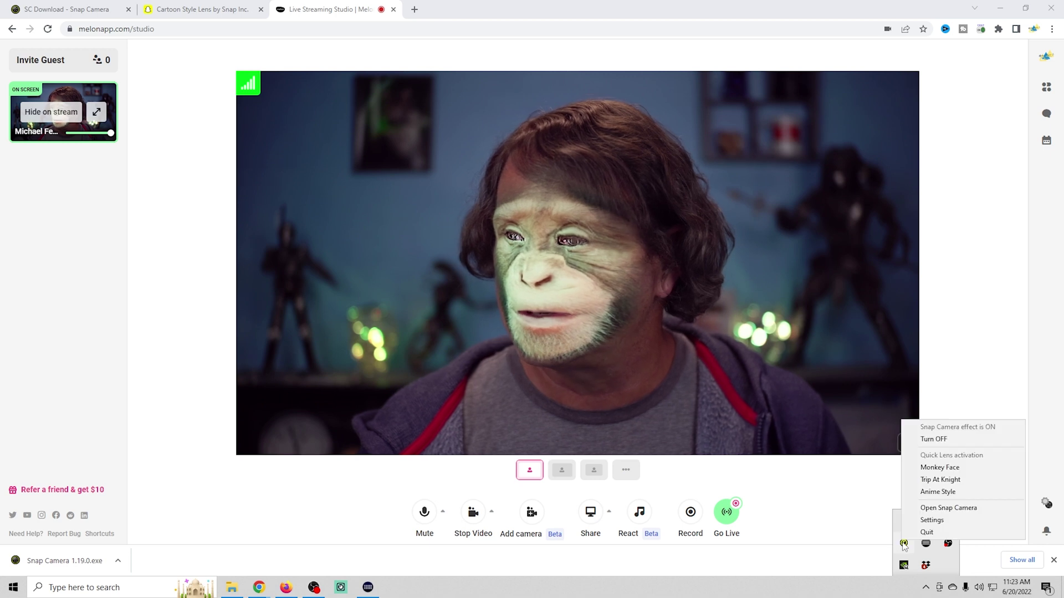
pyautogui.click(922, 531)
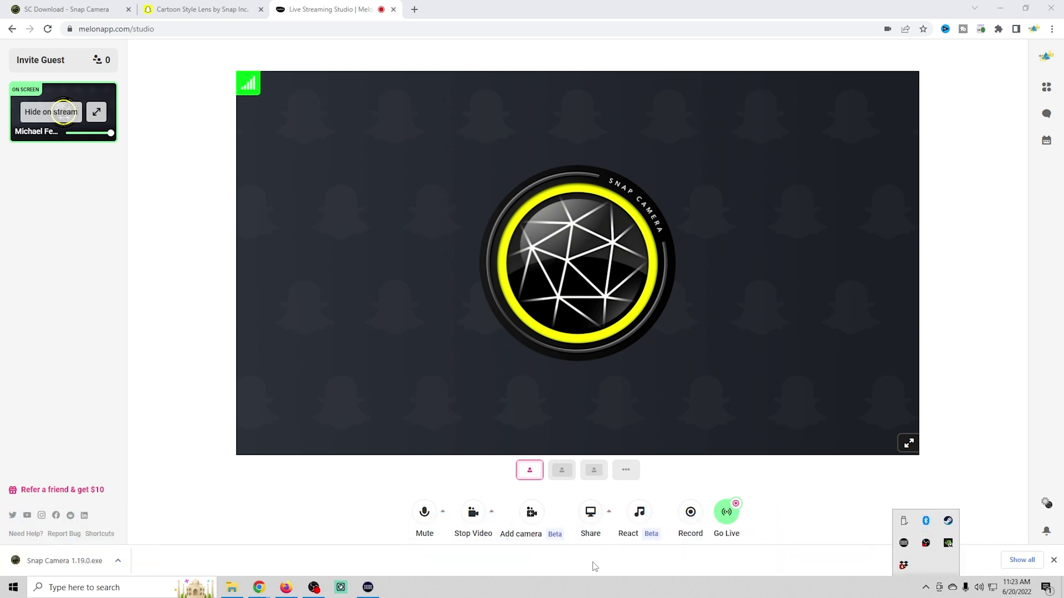
# - Look through the running processes in Task Manager for any leftover Snap Camera process and close Task Manager
pyautogui.rightClick(571, 590)
pyautogui.click(621, 533)
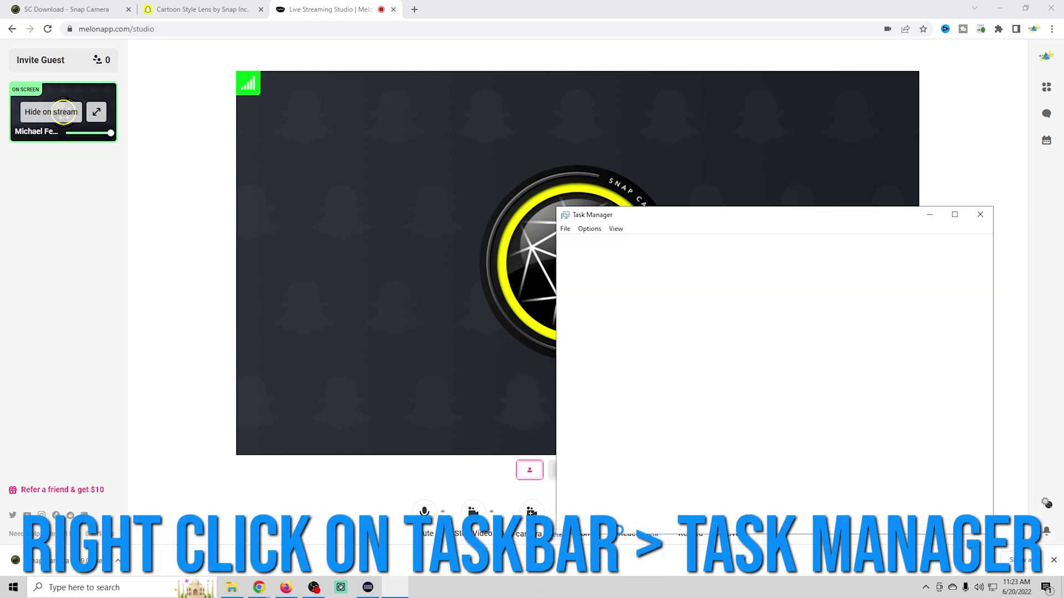
pyautogui.scroll(-2, 619, 346)
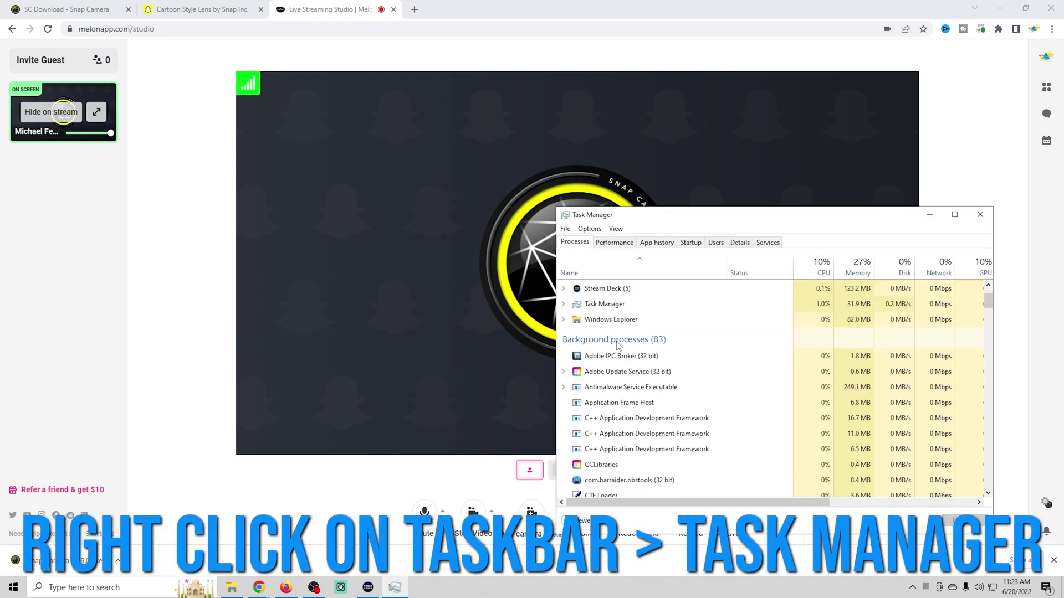
pyautogui.scroll(-12, 619, 346)
pyautogui.scroll(-12, 618, 344)
pyautogui.scroll(-12, 618, 346)
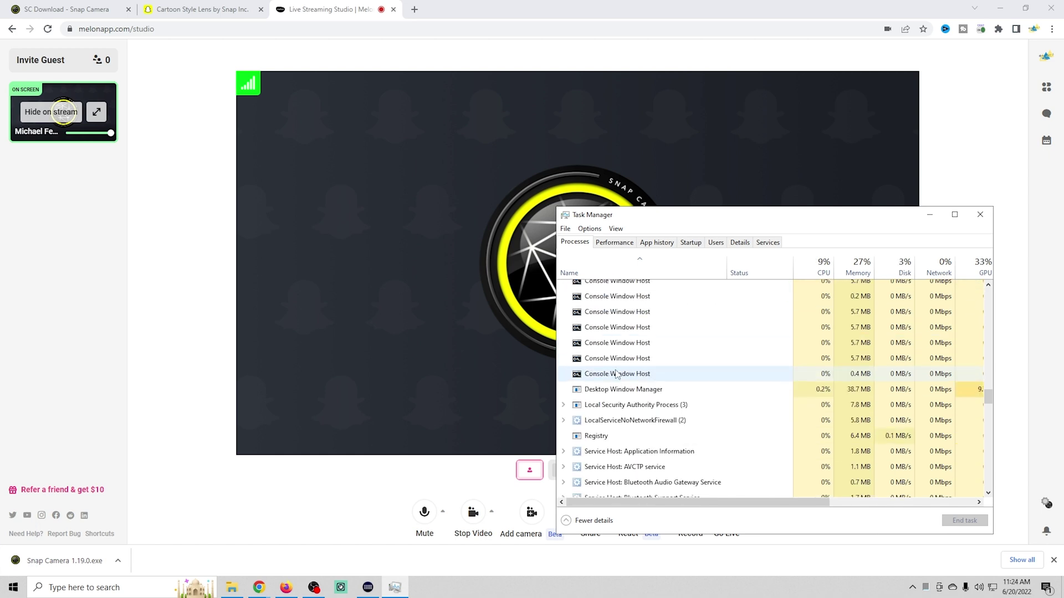
pyautogui.scroll(-8, 616, 375)
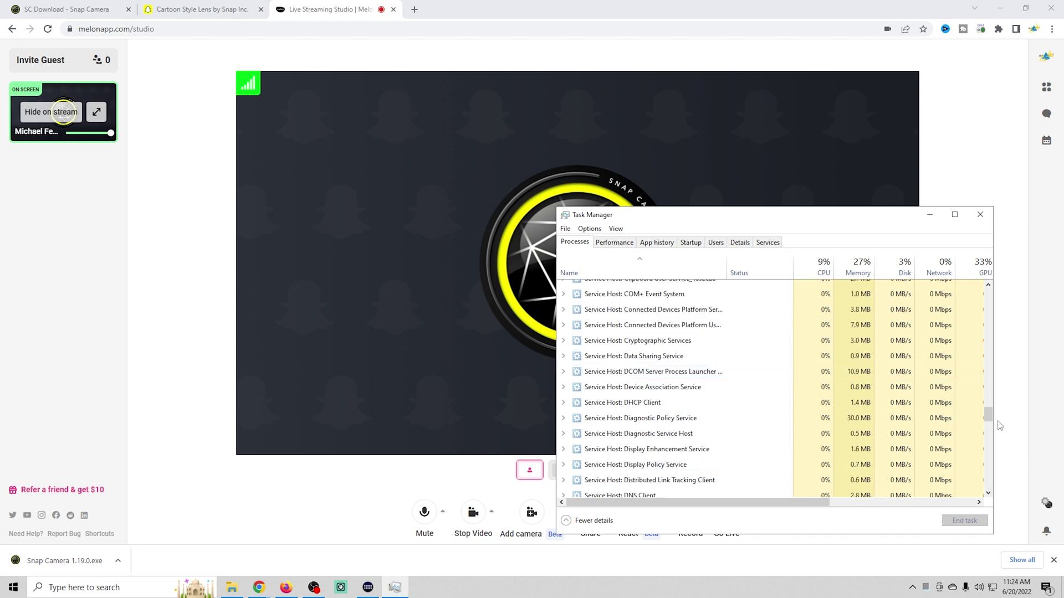
pyautogui.moveTo(992, 421); pyautogui.dragTo(981, 283)
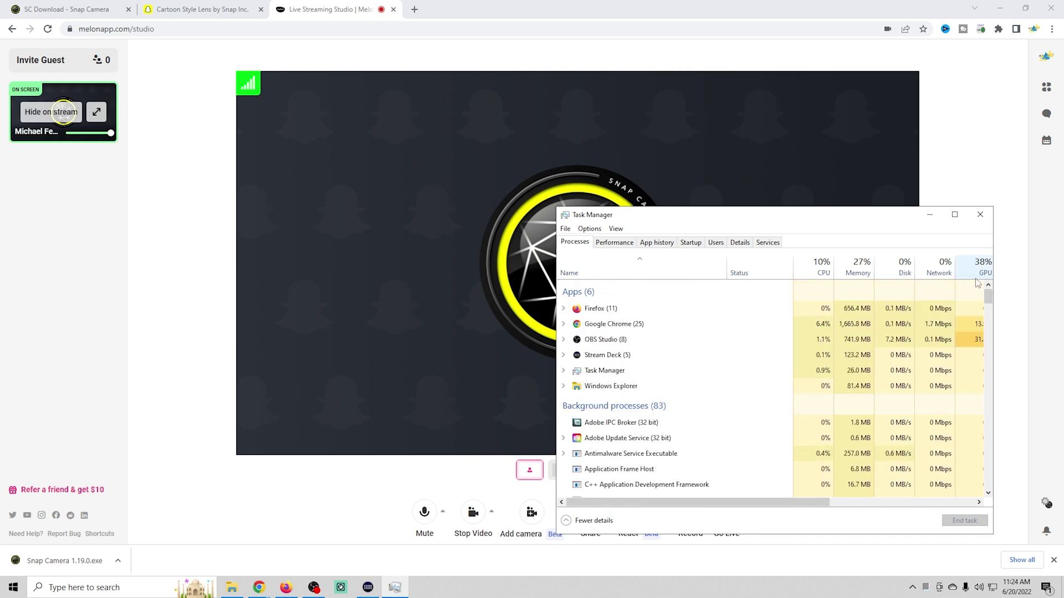
pyautogui.click(979, 216)
# - Relaunch Snap Camera from the desktop and bring the Melon live streaming studio window back up in Chrome
pyautogui.click(999, 10)
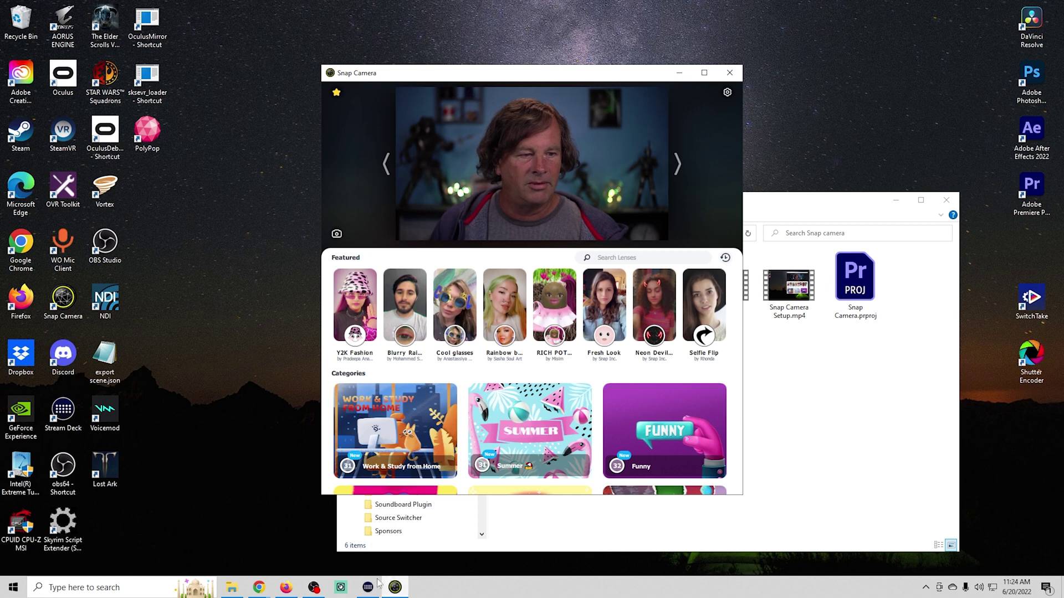
pyautogui.moveTo(260, 591)
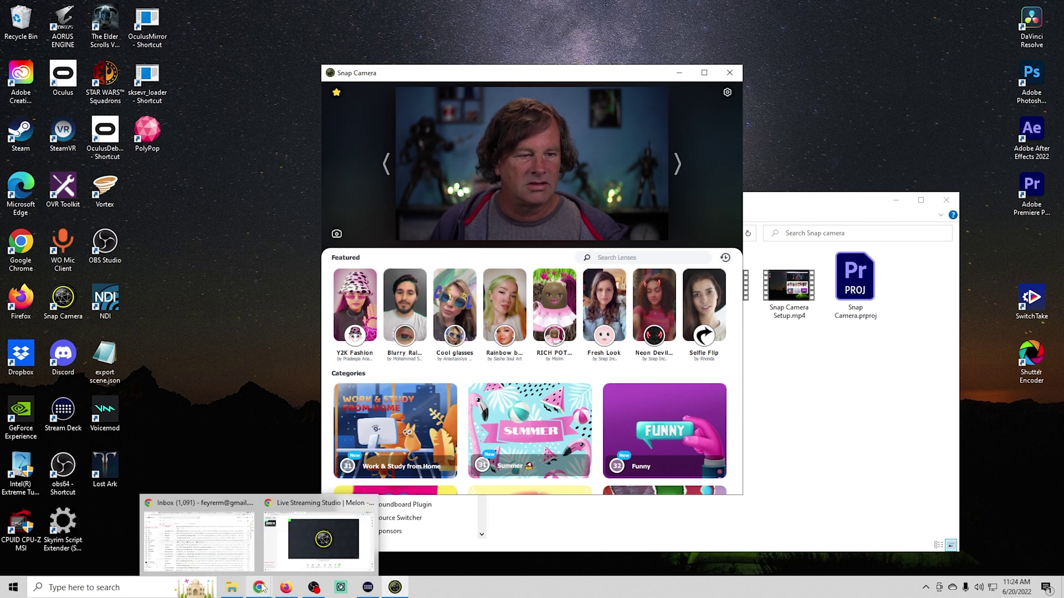
pyautogui.click(308, 548)
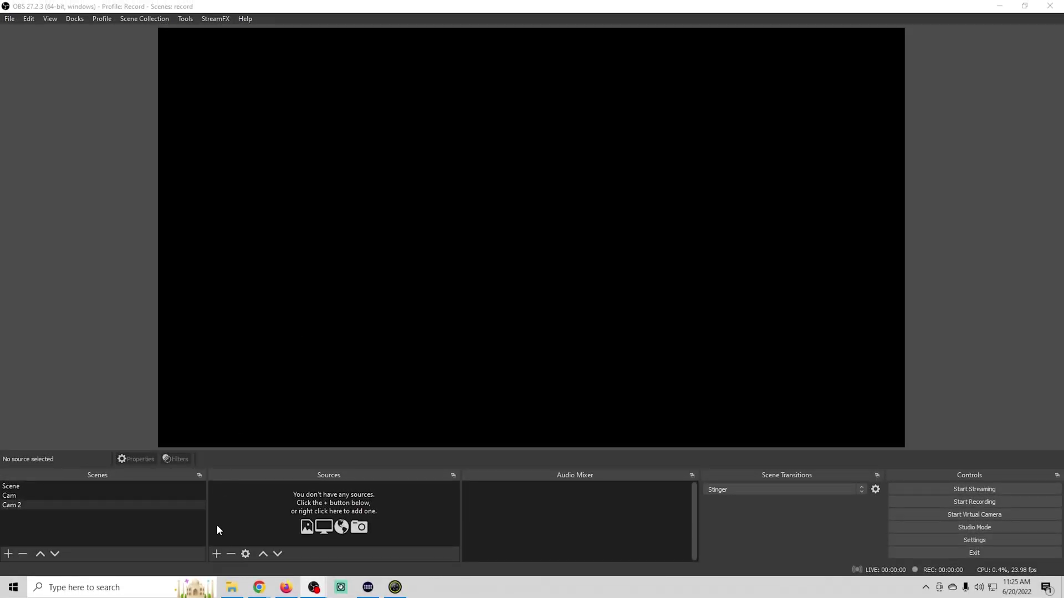
# - In OBS, add a video capture device named "snap camera" to the Cam 2 scene, using Snap Camera as its device
pyautogui.click(216, 554)
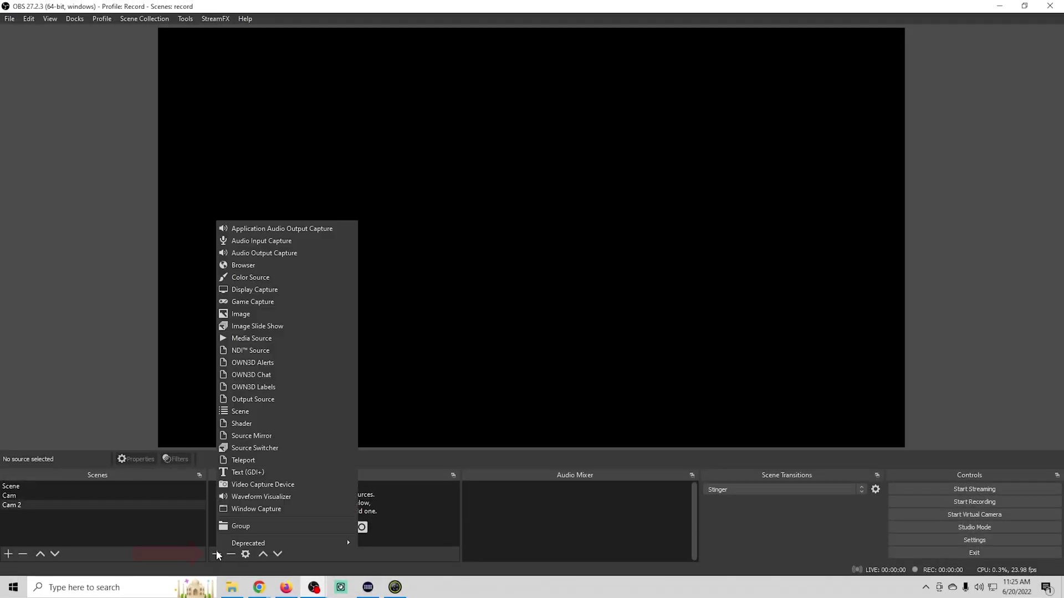
pyautogui.click(255, 485)
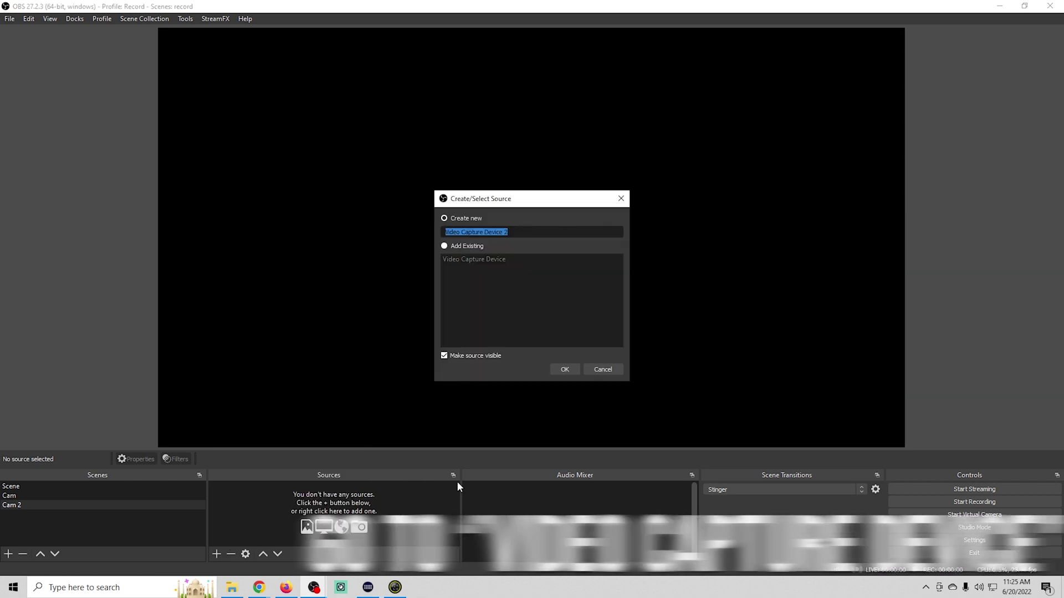
pyautogui.write('snap camera')
pyautogui.click(565, 369)
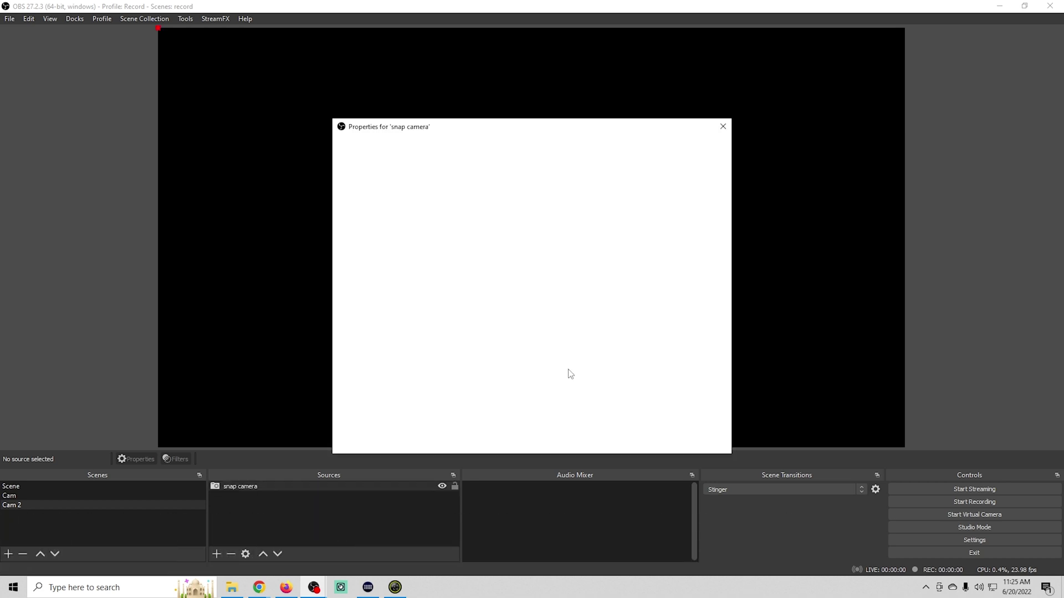
pyautogui.click(577, 360)
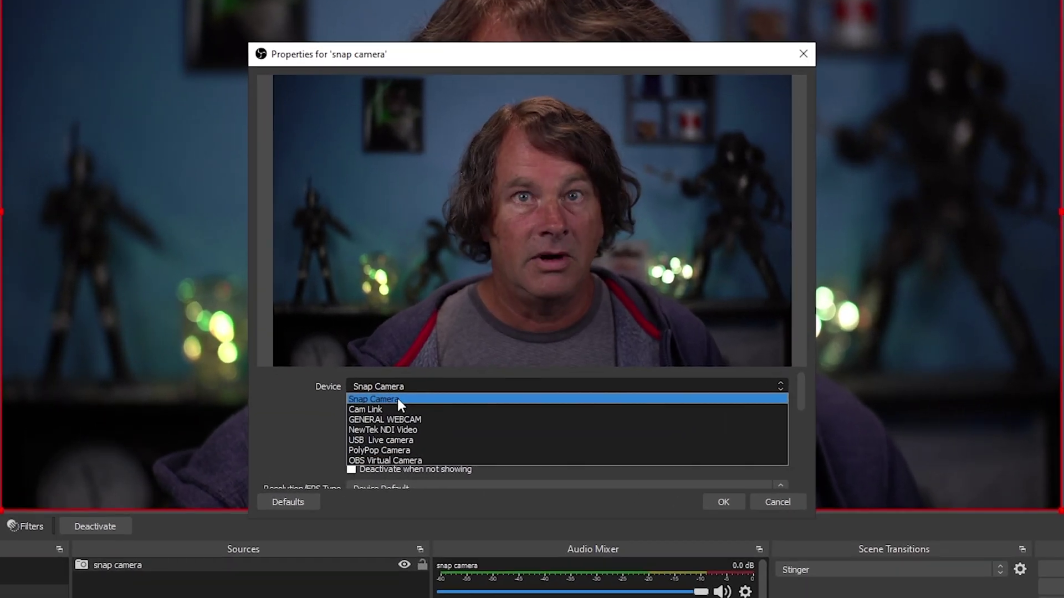
pyautogui.click(414, 385)
# - Set the capture device's resolution type to Custom at 1920x1080, keeping the frame rate at Match Output FPS
pyautogui.scroll(-2, 666, 468)
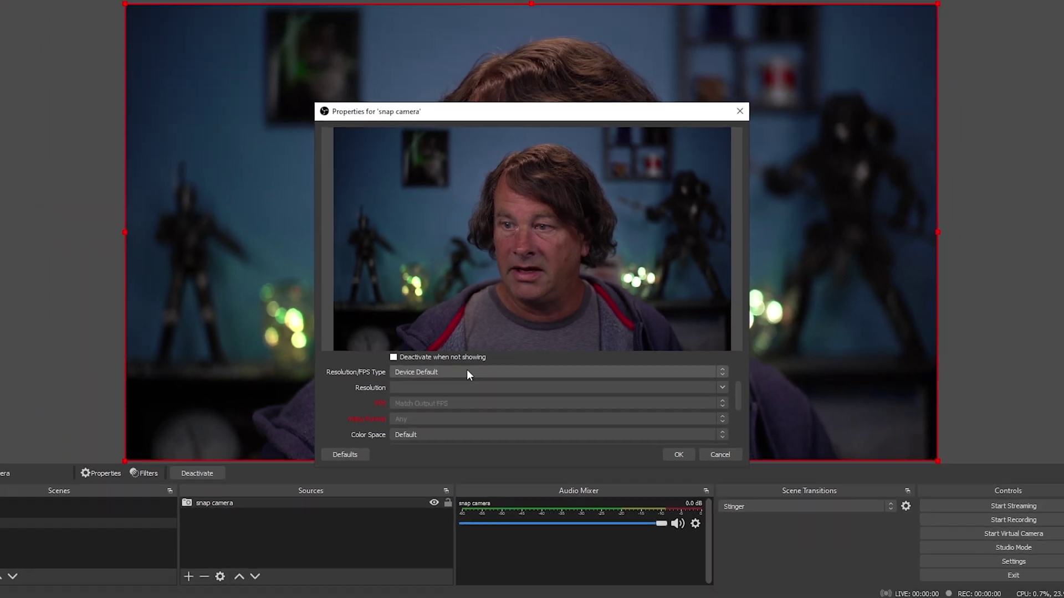
pyautogui.click(467, 371)
pyautogui.click(453, 382)
pyautogui.click(707, 381)
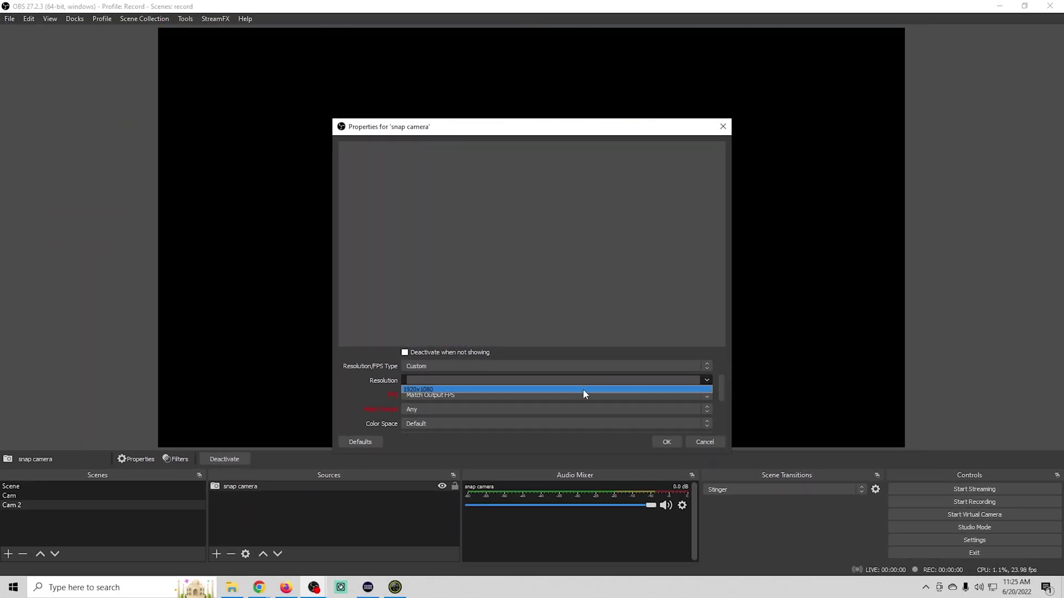
pyautogui.click(582, 389)
pyautogui.click(700, 395)
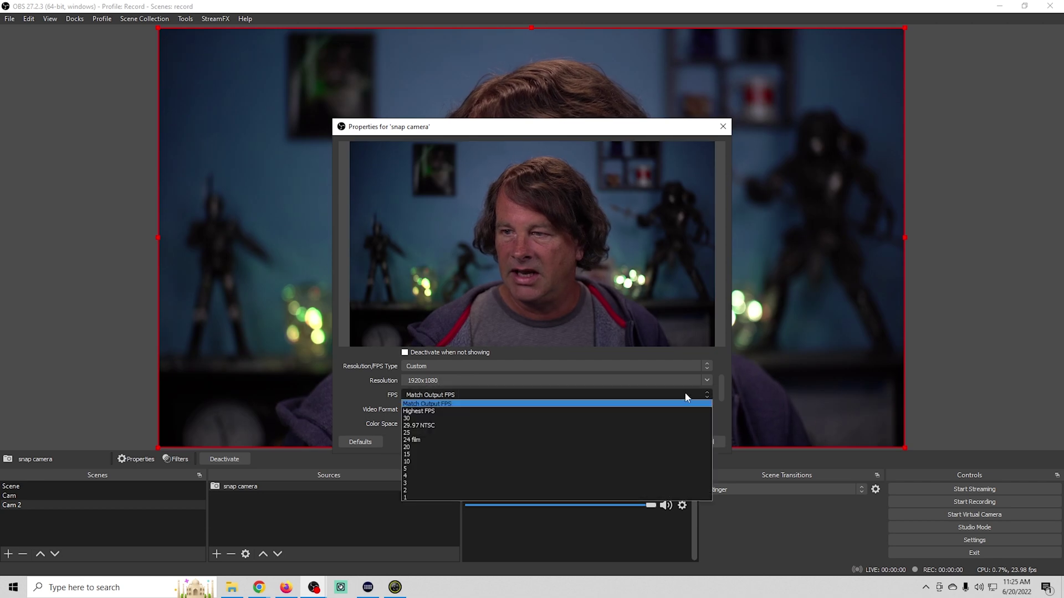
pyautogui.click(358, 395)
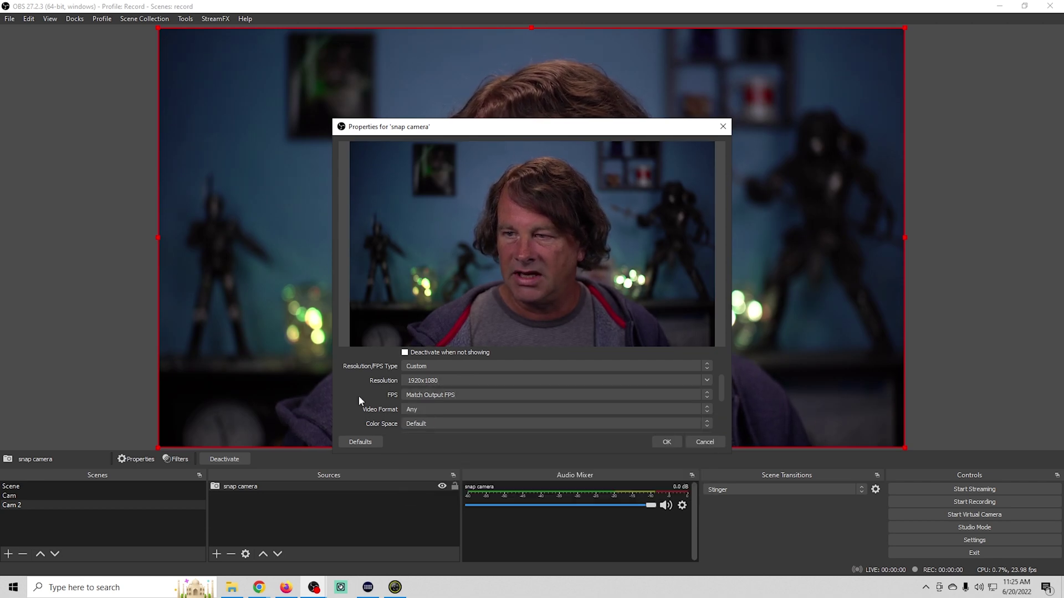
# - Enable a custom audio device for the source, choose Digital Audio Interface (4- Cam Link), and apply the properties
pyautogui.scroll(-1, 465, 388)
pyautogui.scroll(-2, 465, 388)
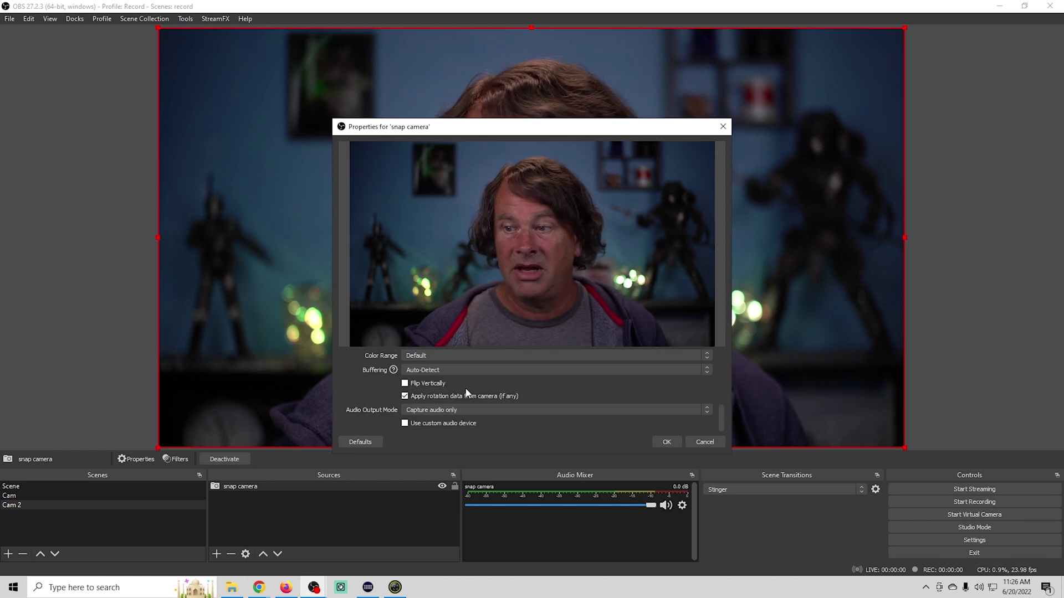
pyautogui.click(405, 423)
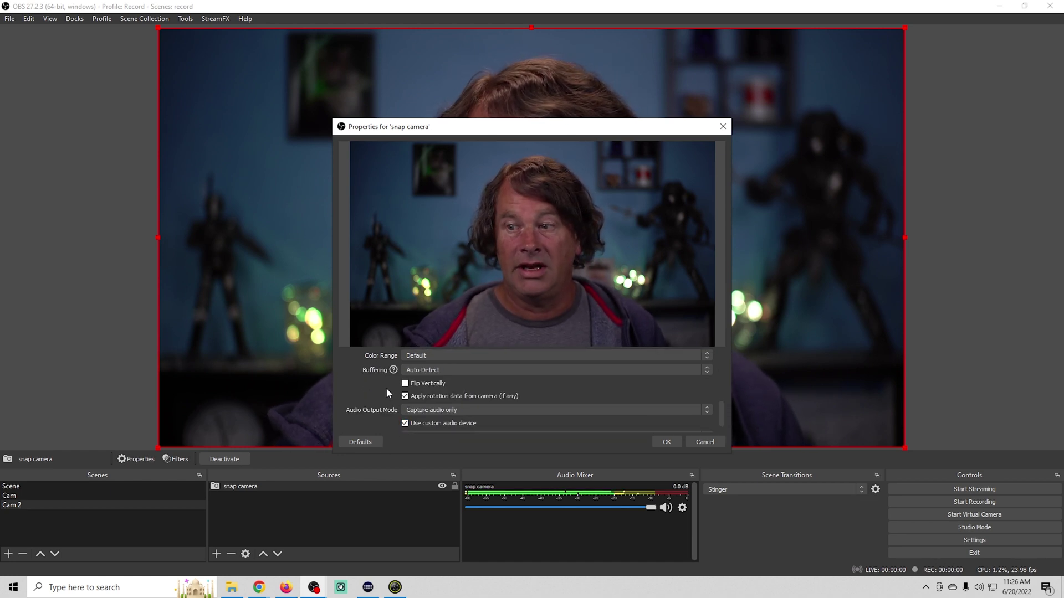
pyautogui.scroll(-1, 387, 394)
pyautogui.click(469, 423)
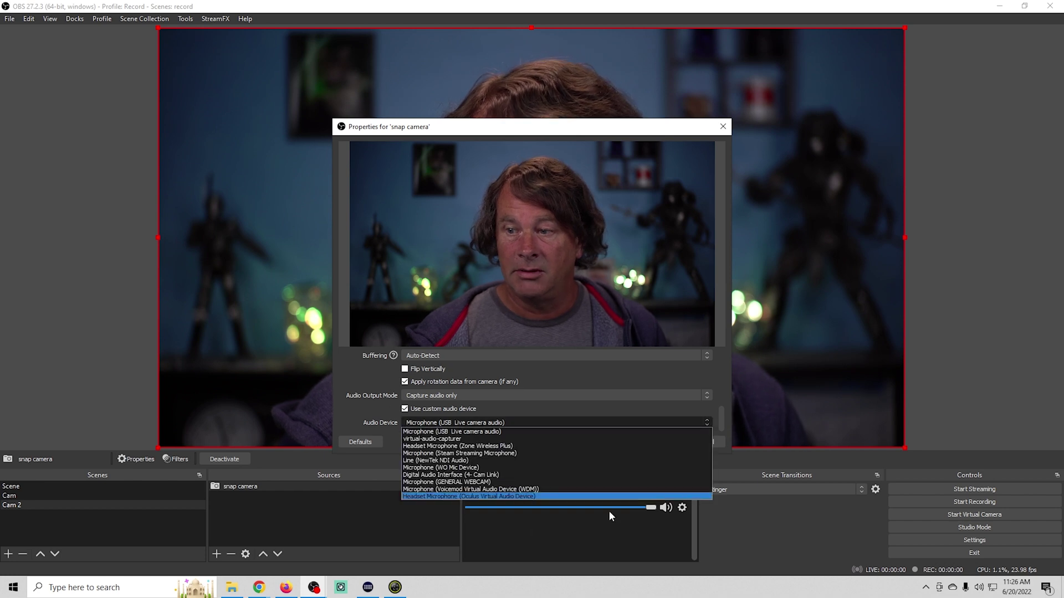
pyautogui.click(502, 476)
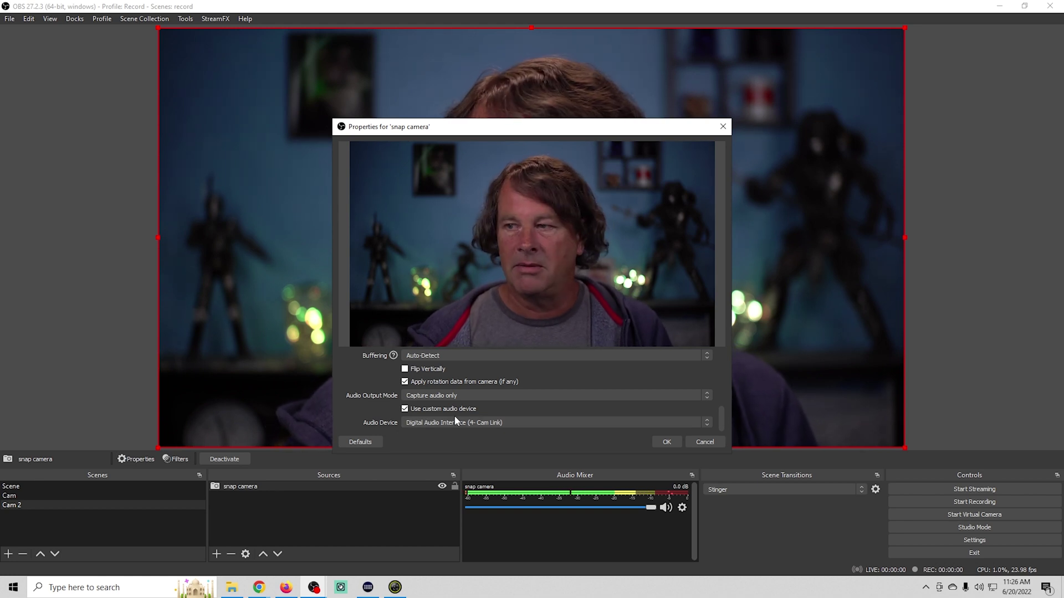
pyautogui.click(666, 443)
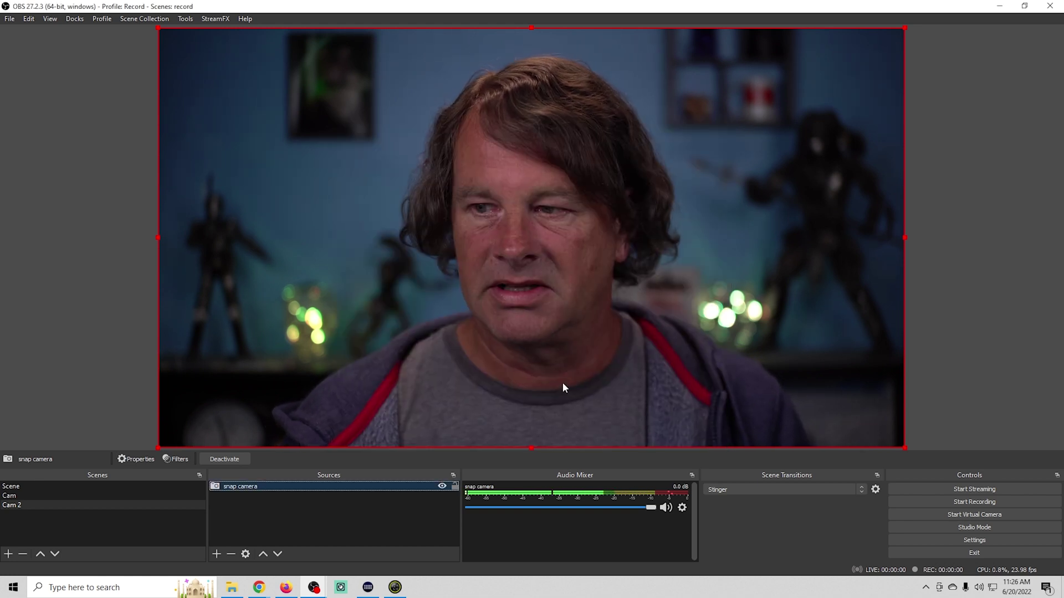